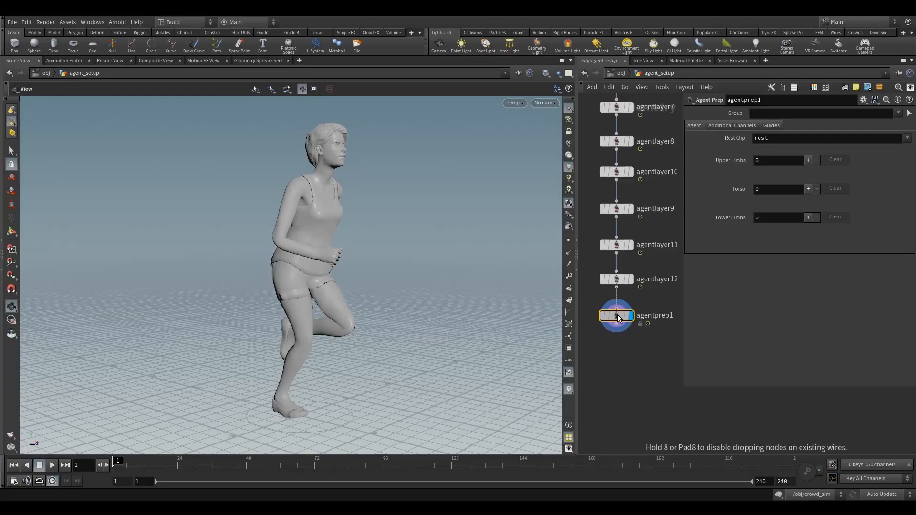
- Make room around the agentprep1 node in the network and show the agent as a skeleton instead of a mesh
middle_drag(649, 282, 645, 292)
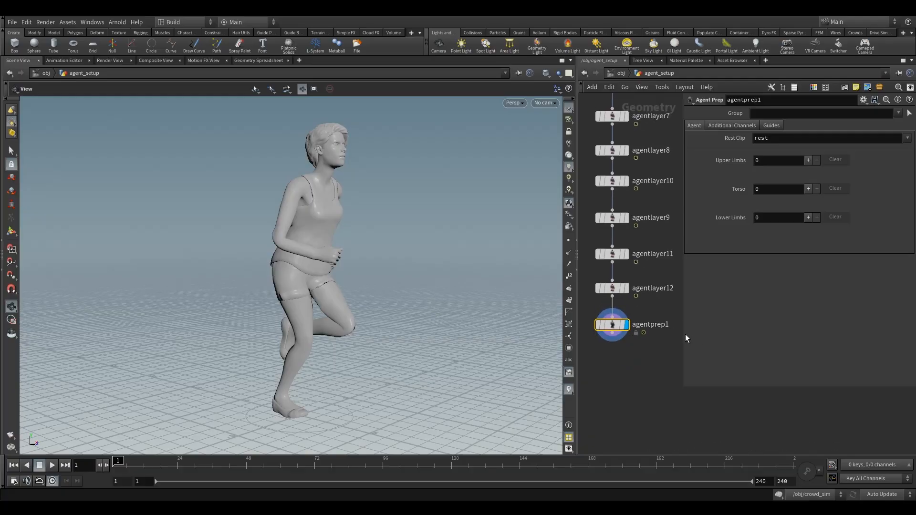
drag(684, 335, 719, 337)
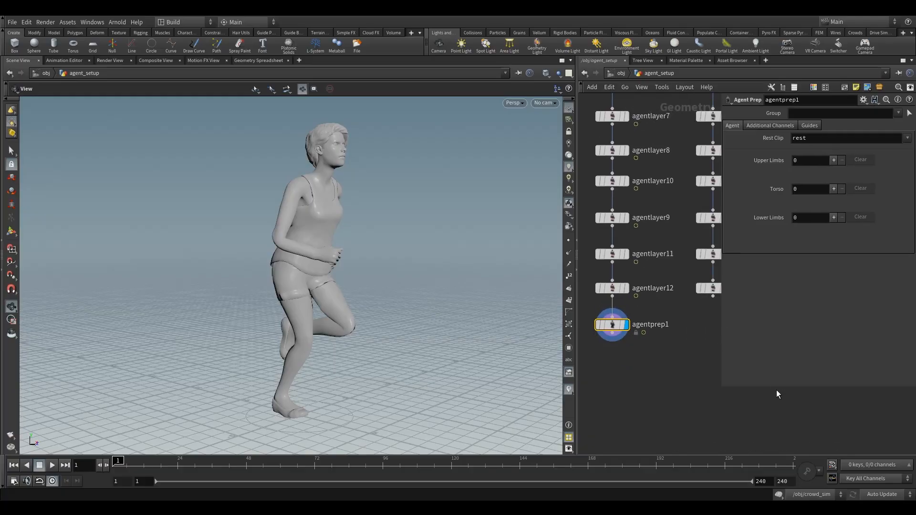
drag(778, 387, 775, 325)
middle_drag(695, 350, 722, 357)
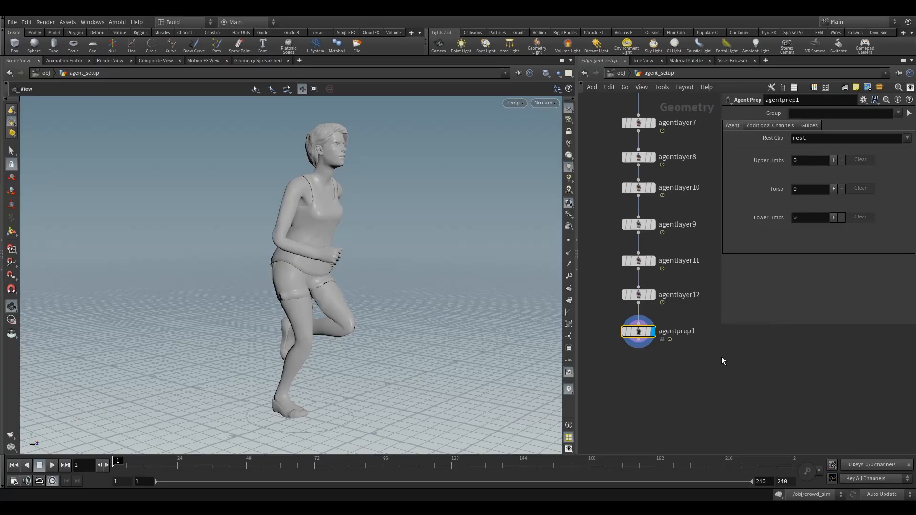
key(w)
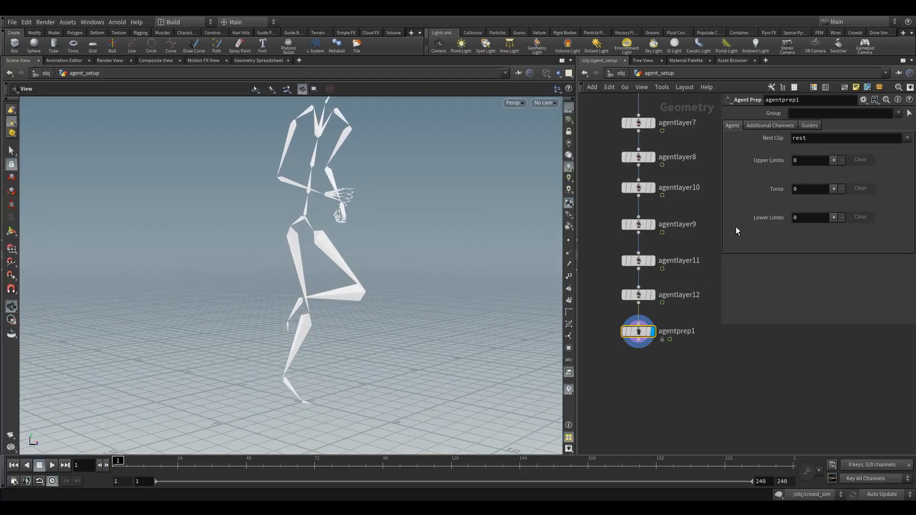
- Set the Agent Prep node's Lower Limbs count to 2 and bring up the character shelf tools
click(833, 218)
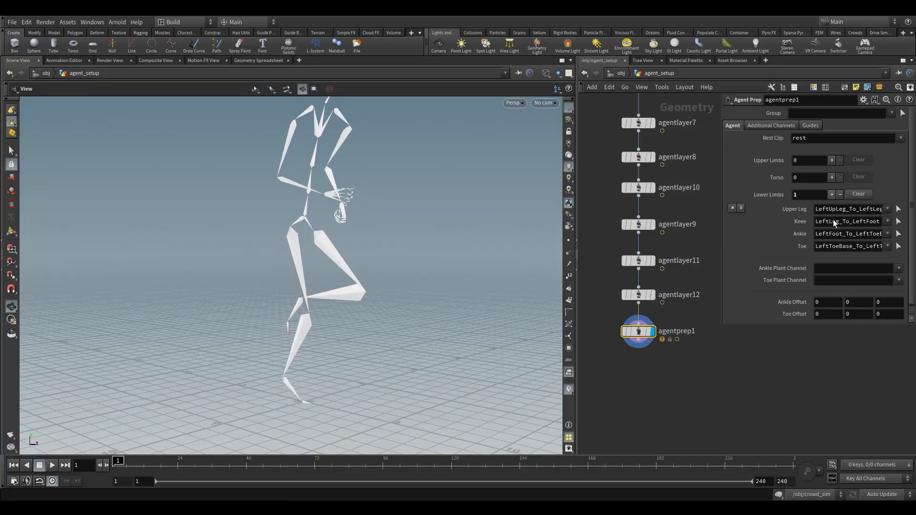
click(832, 194)
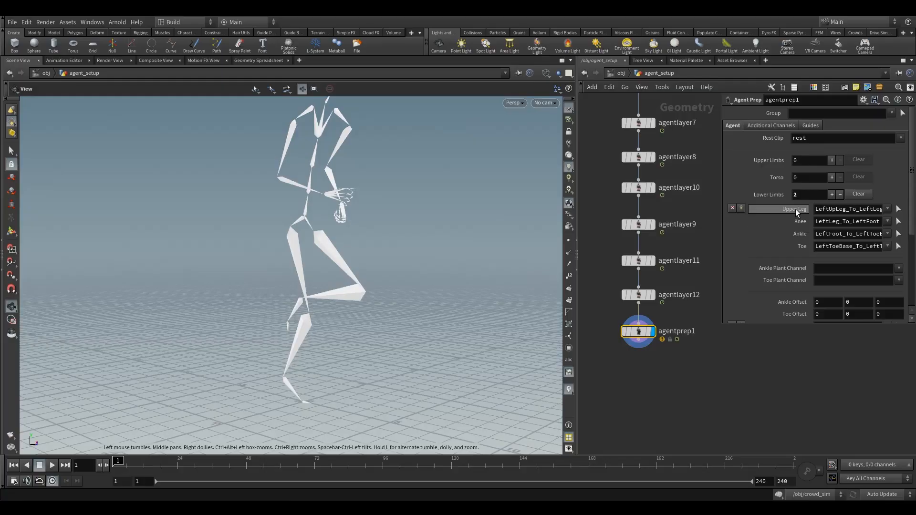
mouse_move(867, 210)
mouse_down()
mouse_move(847, 213)
mouse_move(867, 224)
mouse_up()
drag(831, 234, 875, 234)
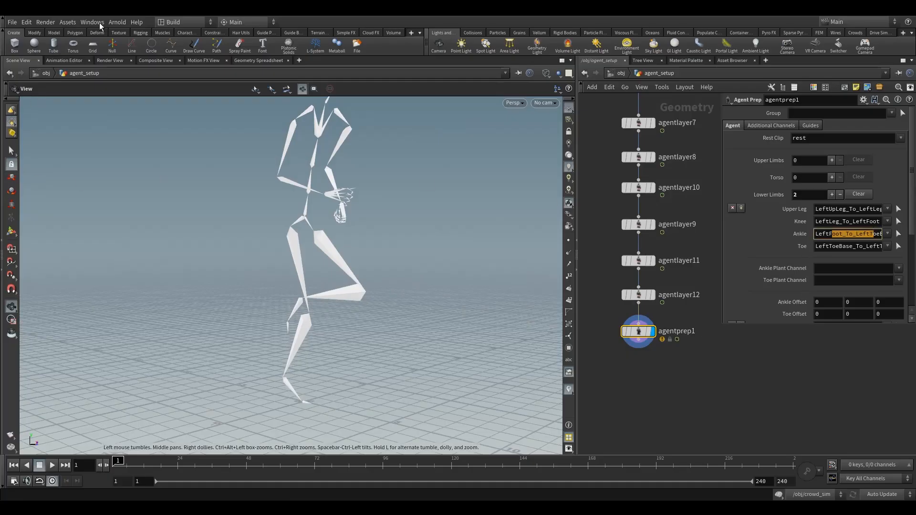
click(185, 32)
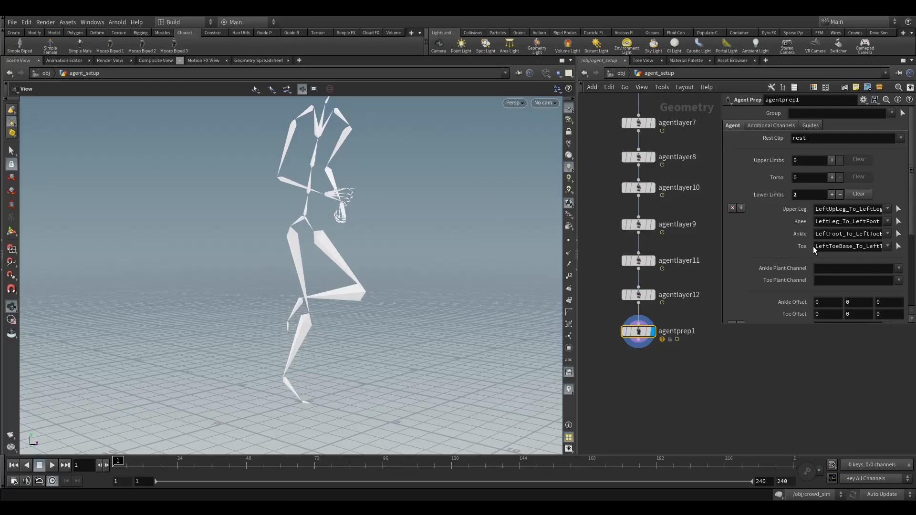
- Assign mixamorig_LeftToe_End as the toe joint of the first lower limb
click(888, 246)
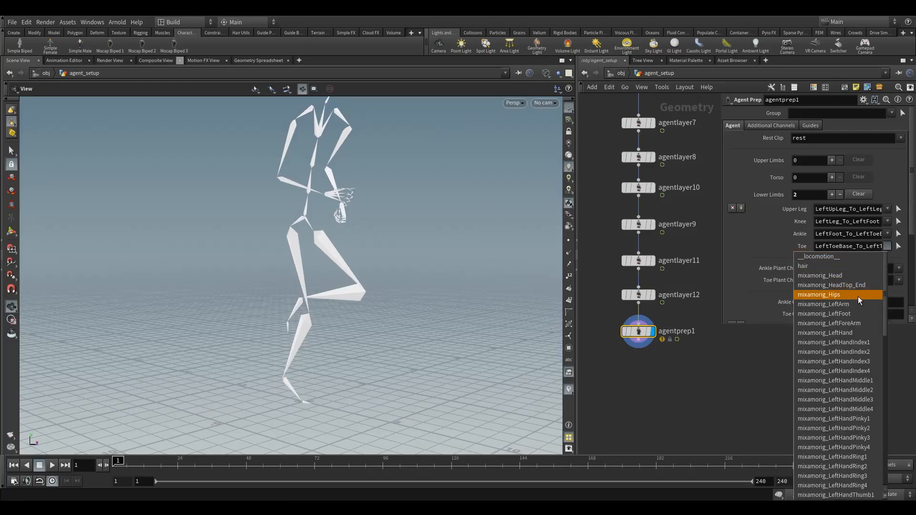
scroll(850, 427, down, 3)
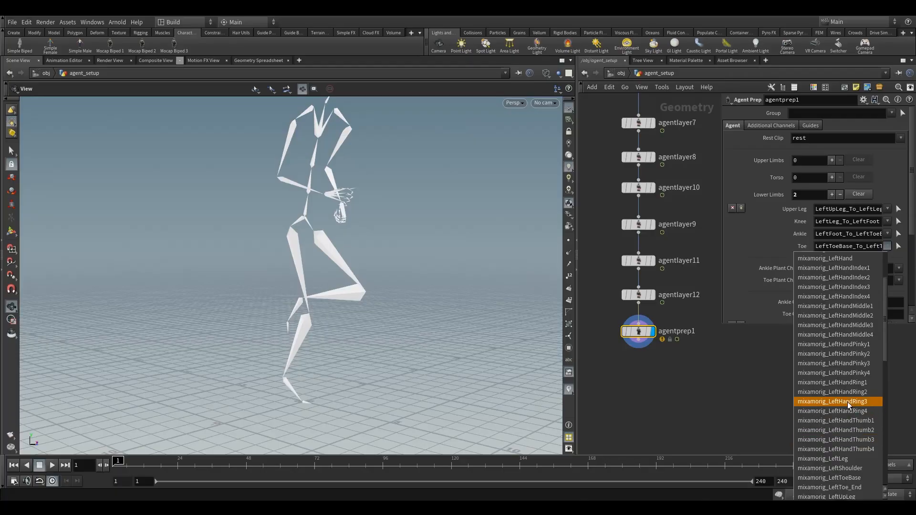
scroll(847, 402, down, 3)
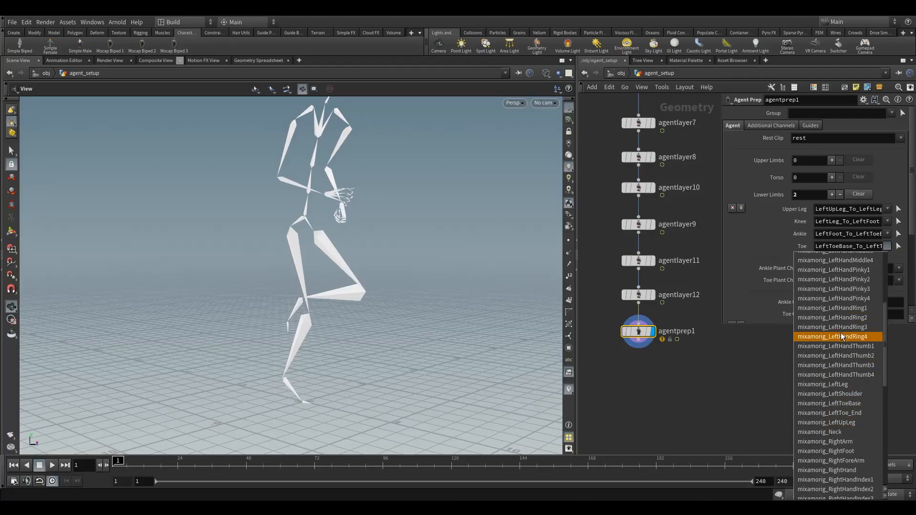
scroll(849, 341, down, 2)
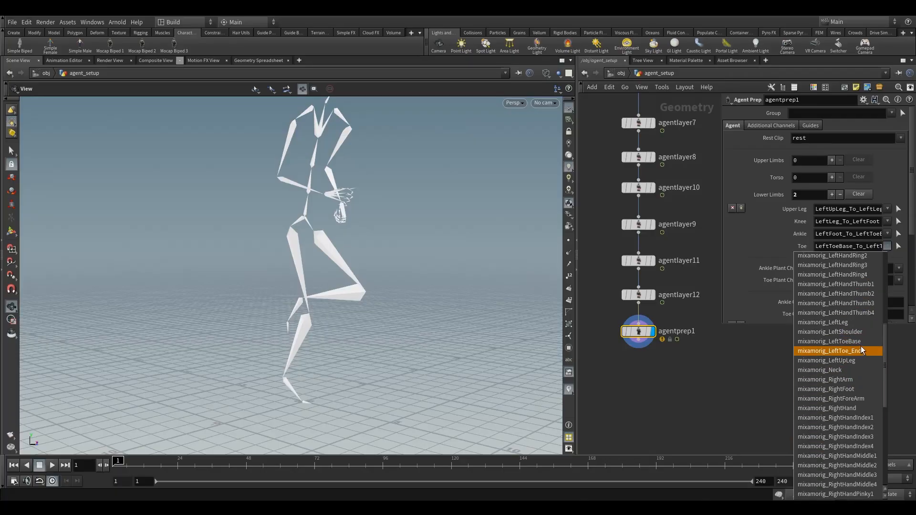
click(864, 354)
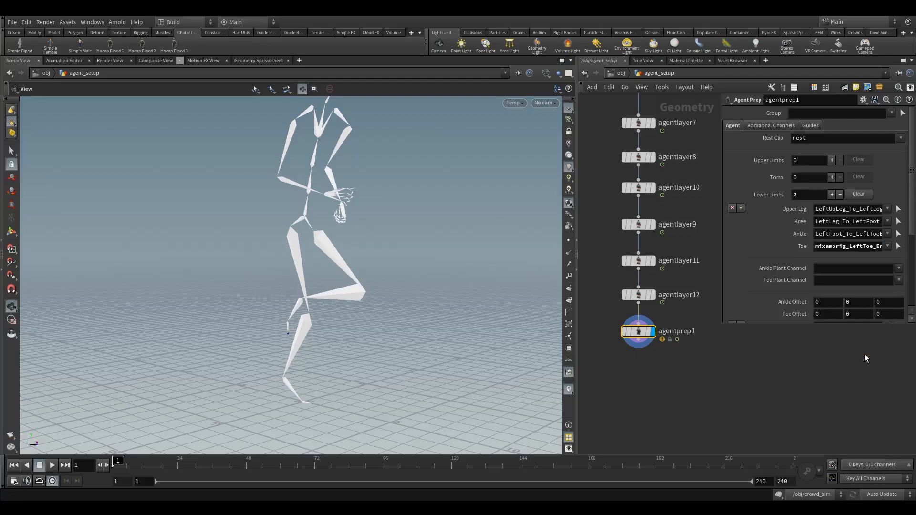
- Increase the Agent Prep guide scale to enlarge the joint marker at the left toe
drag(647, 346, 633, 330)
drag(247, 360, 334, 352)
scroll(239, 347, up, 5)
drag(261, 353, 489, 354)
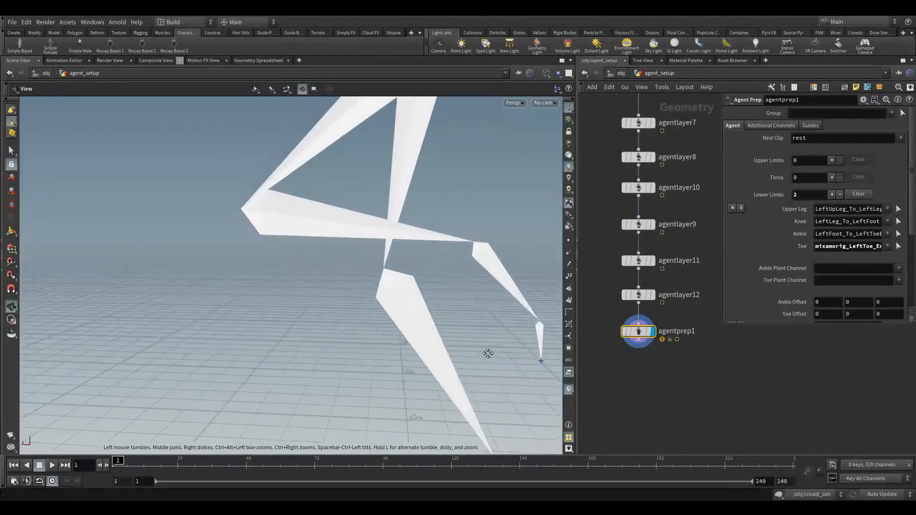
middle_drag(496, 360, 460, 353)
drag(460, 353, 471, 354)
click(811, 126)
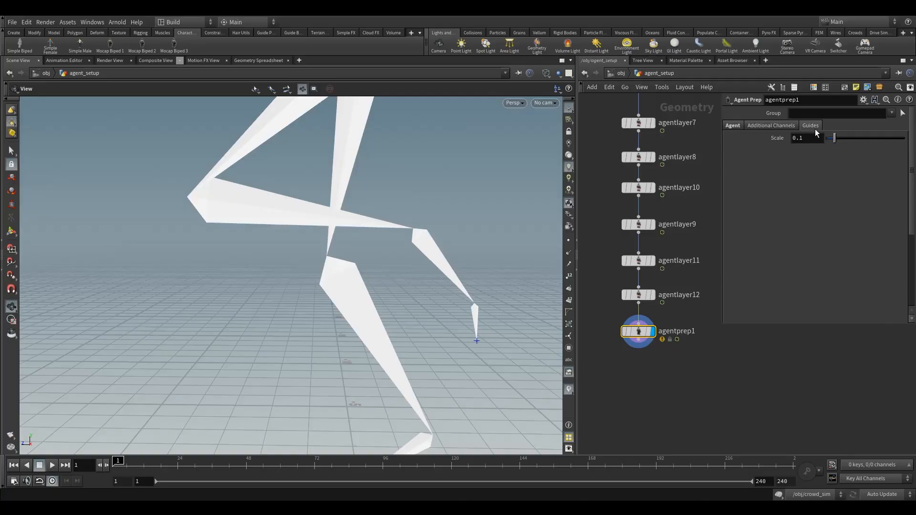
click(801, 138)
key(Return)
drag(456, 357, 416, 366)
- Assign mixamorig_LeftFoot as the ankle joint of the first lower limb
click(735, 126)
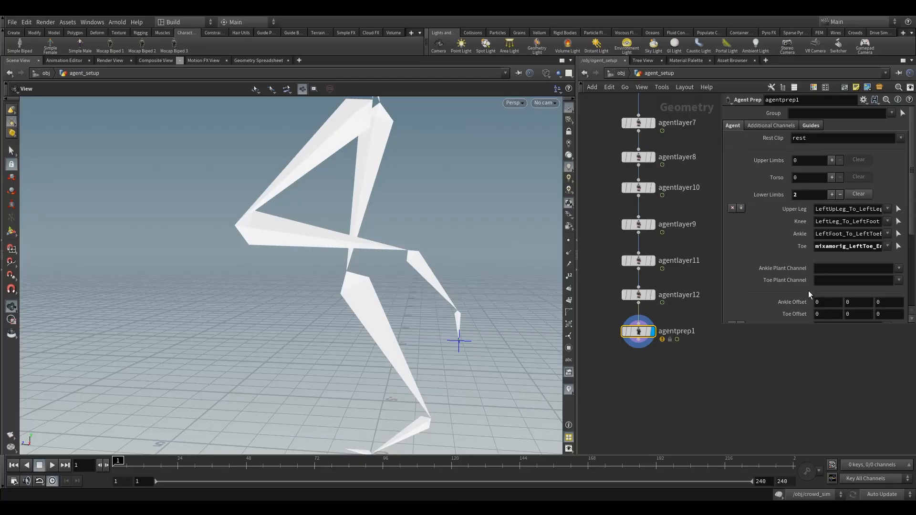
click(888, 233)
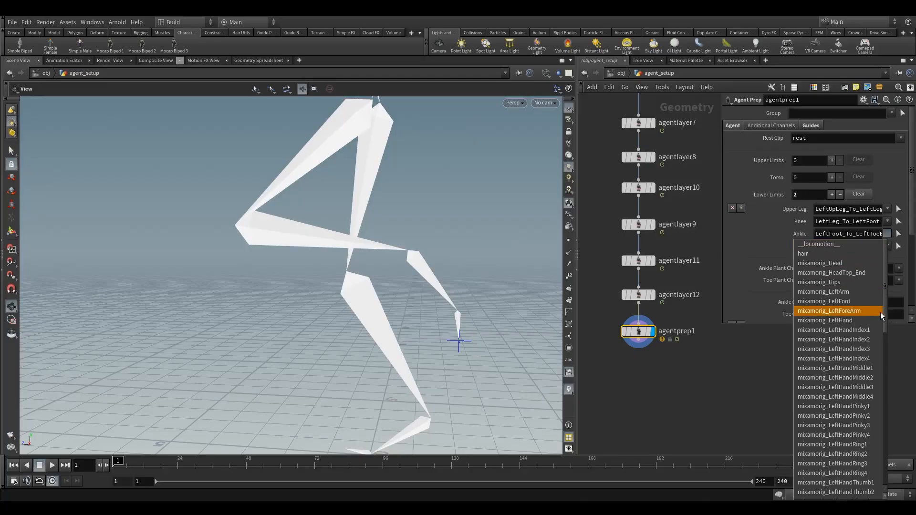
scroll(849, 401, down, 1)
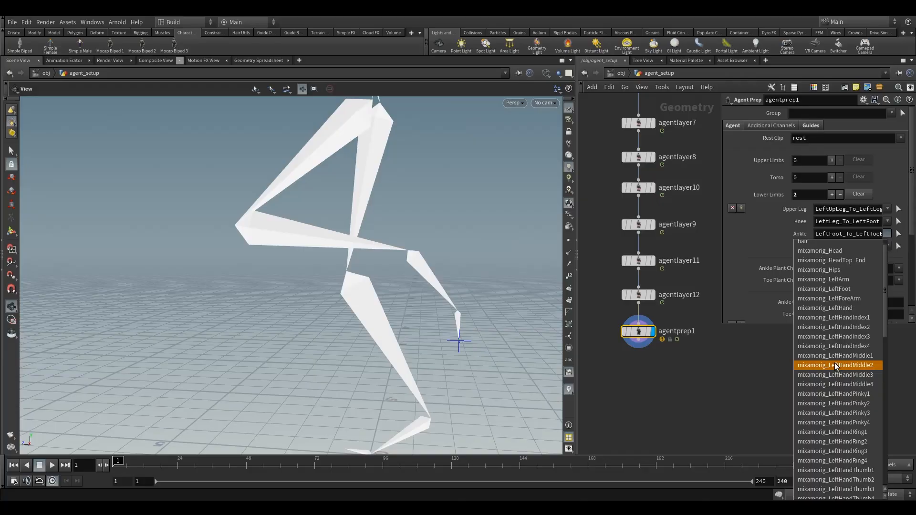
scroll(836, 368, down, 1)
scroll(840, 381, down, 3)
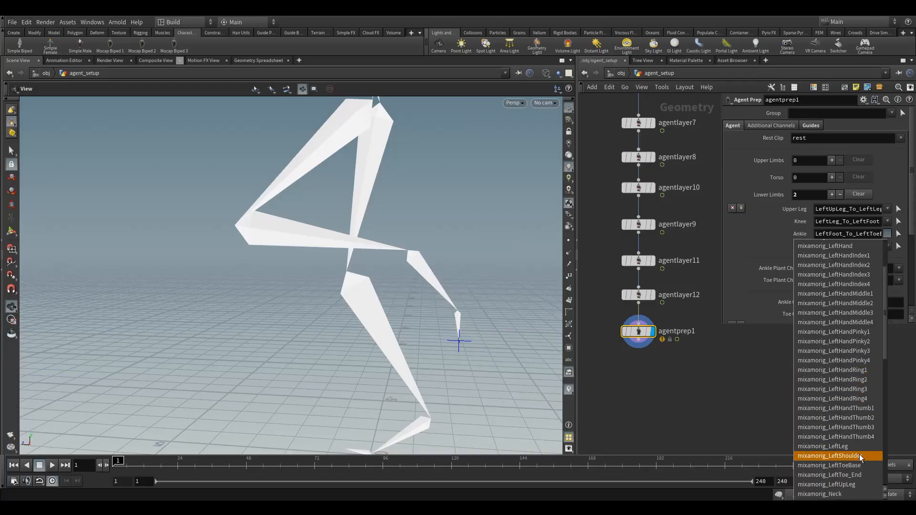
scroll(854, 463, down, 3)
scroll(849, 406, up, 3)
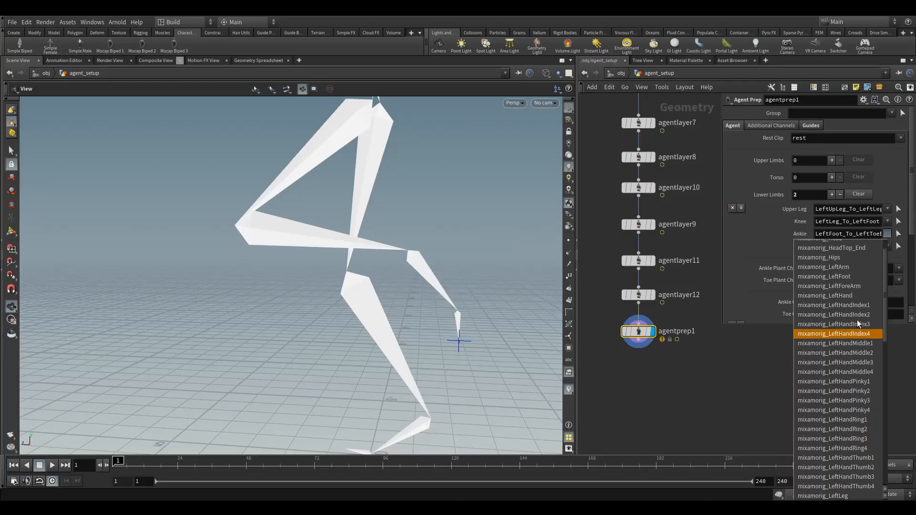
click(839, 280)
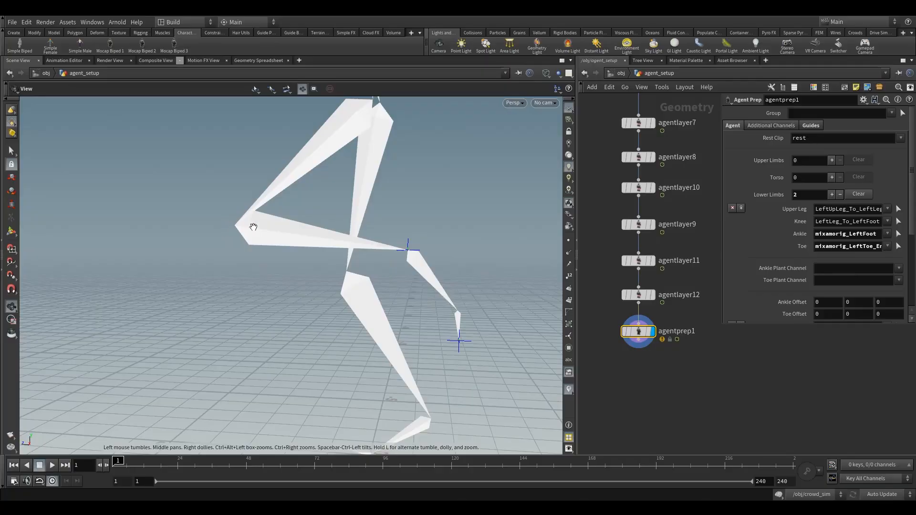
- Assign mixamorig_LeftLeg as the knee joint of the first lower limb
click(889, 221)
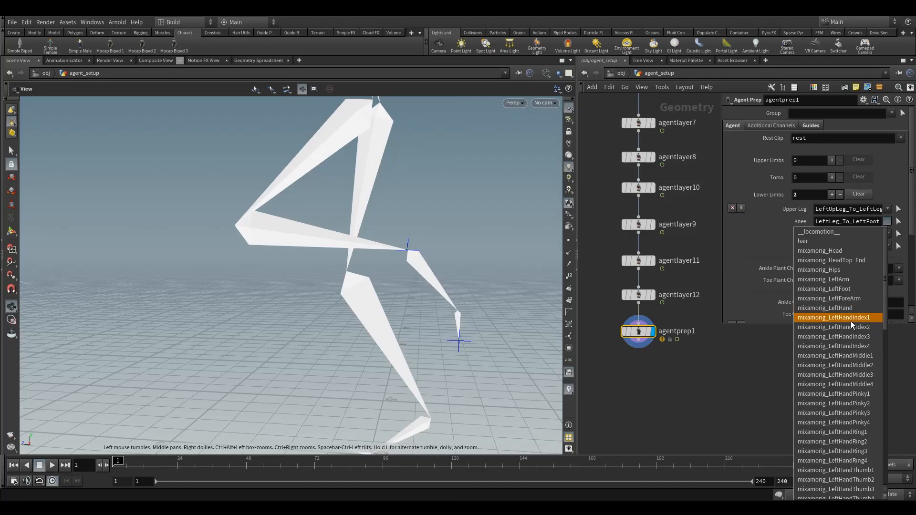
scroll(859, 410, down, 2)
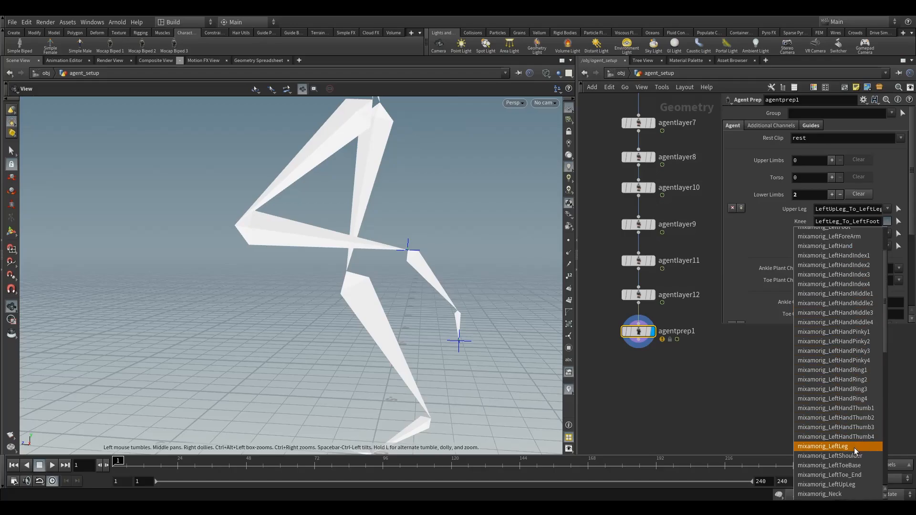
click(854, 446)
- Assign mixamorig_LeftUpLeg as the upper leg joint of the first lower limb
mouse_move(376, 266)
mouse_down()
mouse_move(398, 285)
mouse_move(377, 282)
mouse_up()
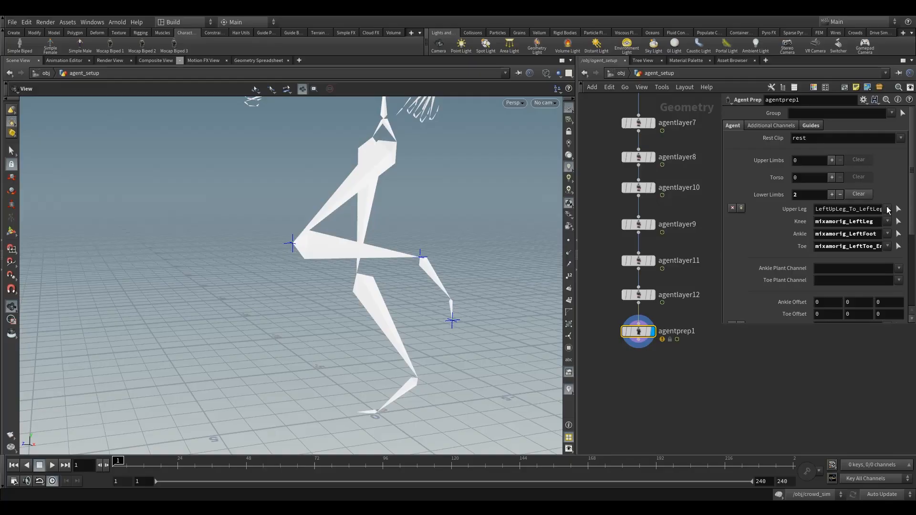
click(888, 211)
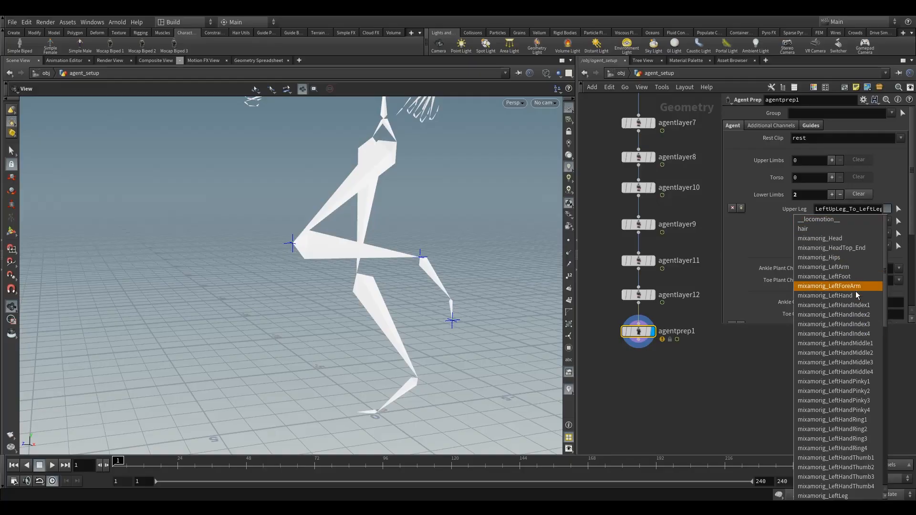
scroll(854, 381, down, 2)
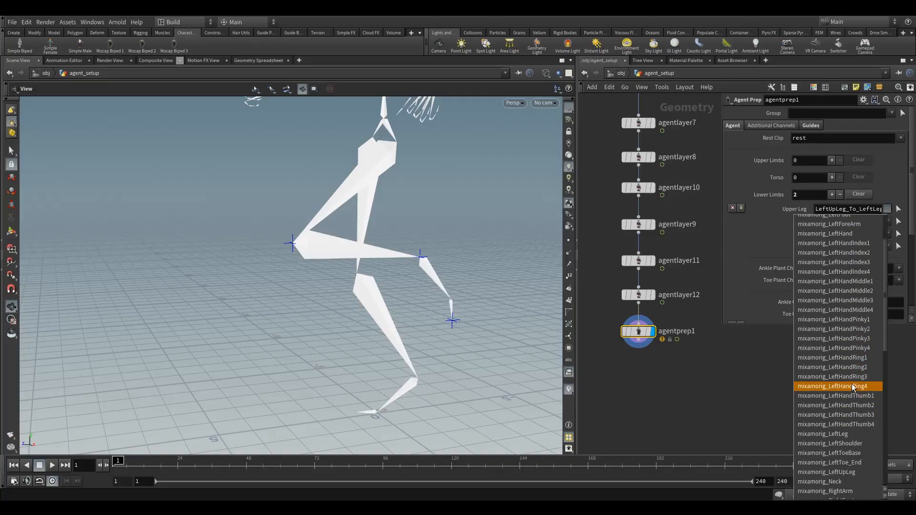
scroll(859, 430, down, 1)
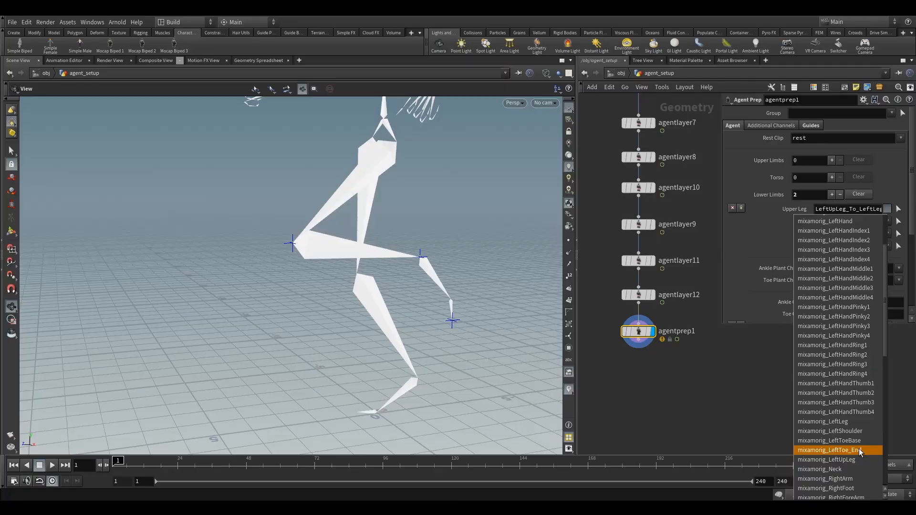
click(859, 450)
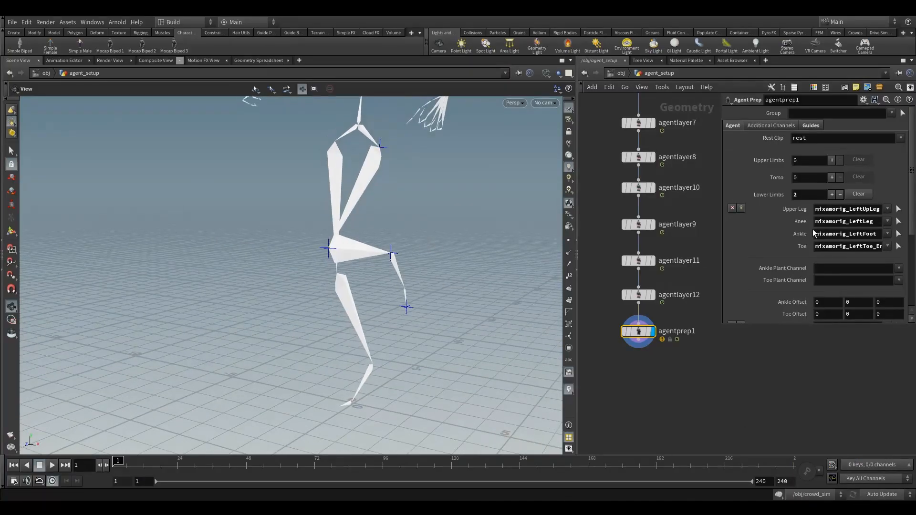
- Enlarge the parameter area and copy the toe joint mixamorig_LeftToe_End from the first lower limb to the second
drag(721, 242, 702, 242)
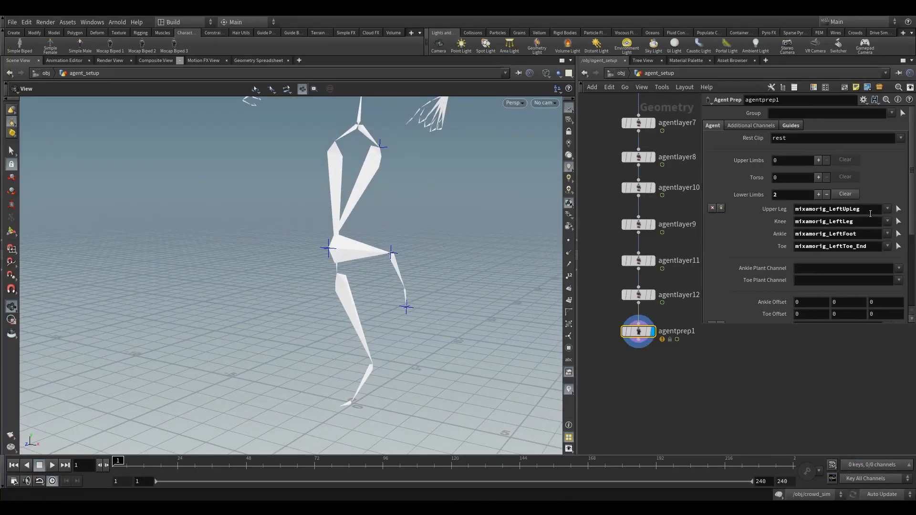
drag(821, 326, 822, 376)
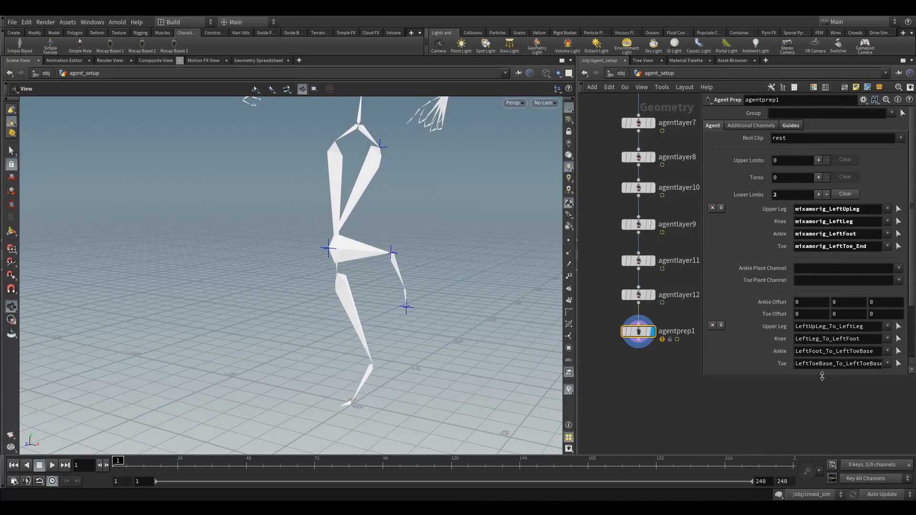
scroll(851, 267, down, 1)
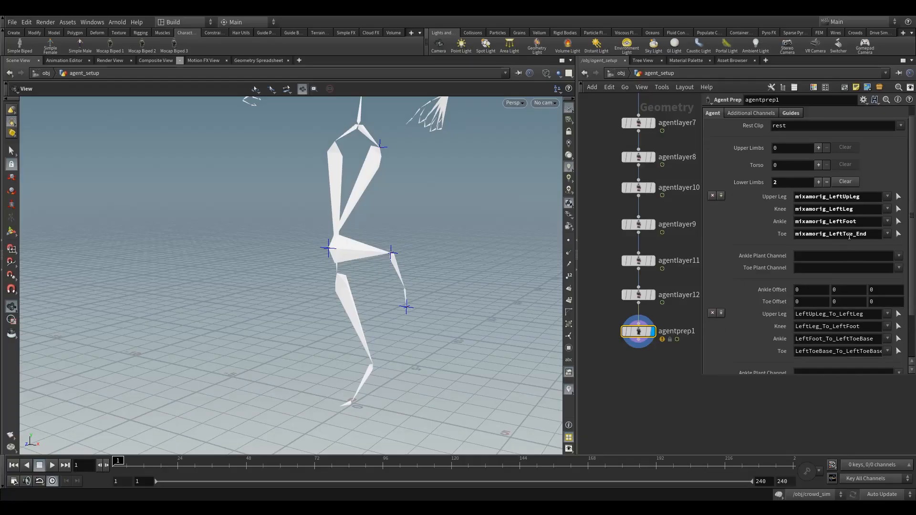
double_click(833, 234)
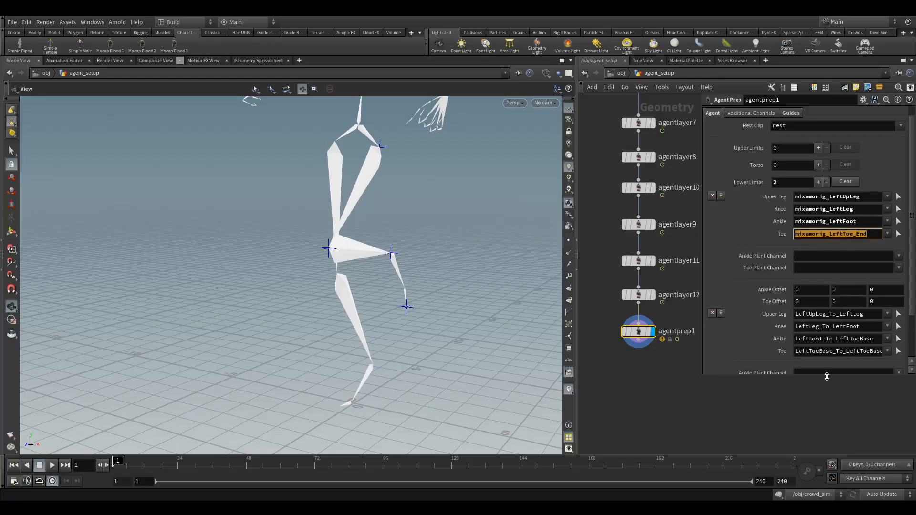
key(ctrl+c)
double_click(837, 351)
key(ctrl+v)
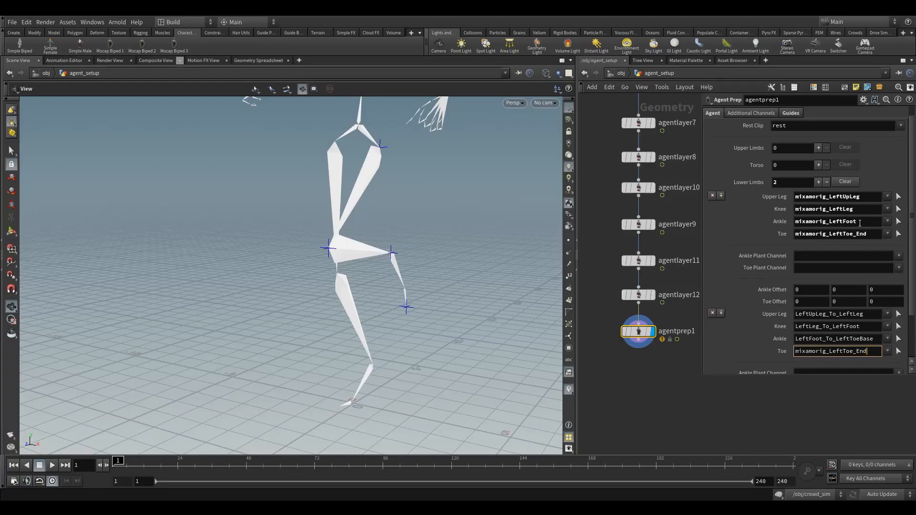
- Copy the ankle joint mixamorig_LeftFoot from the first lower limb to the second
double_click(860, 222)
key(ctrl+c)
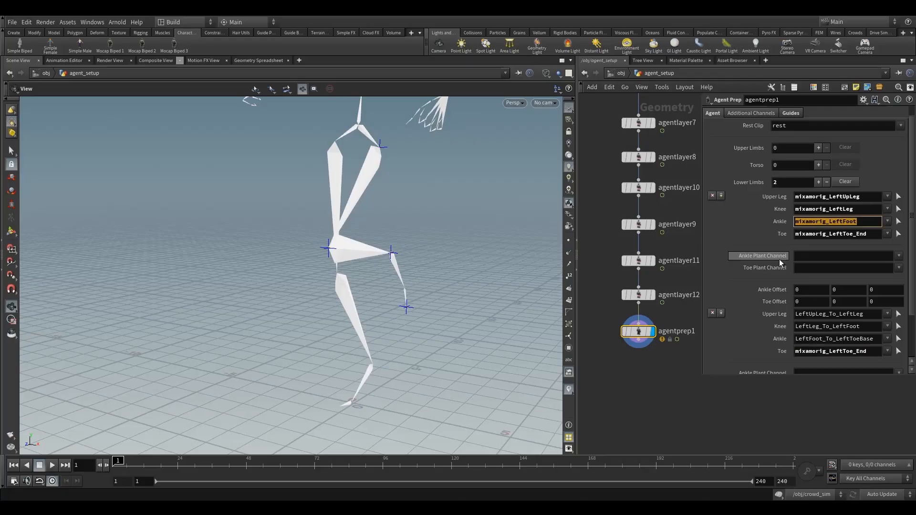
double_click(832, 339)
key(ctrl+v)
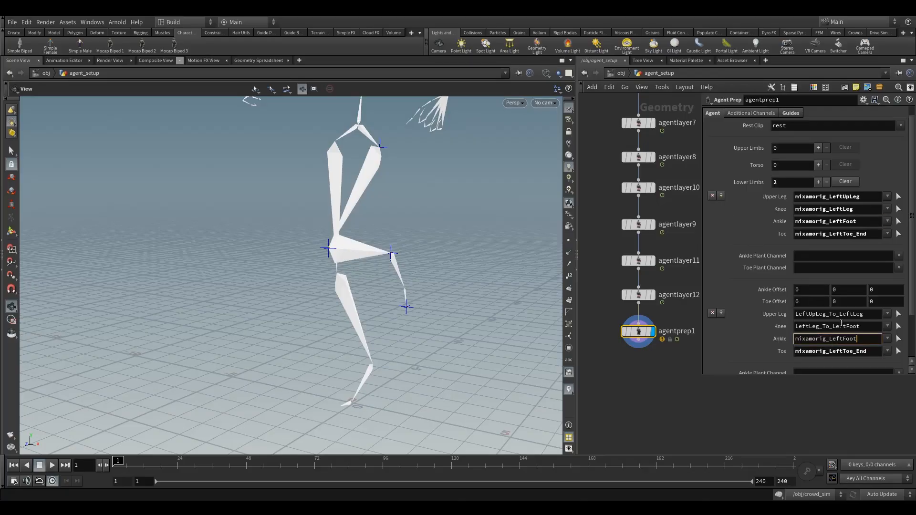
- Copy the knee joint mixamorig_LeftLeg and the upper leg joint mixamorig_LeftUpLeg from the first lower limb to the second
double_click(865, 210)
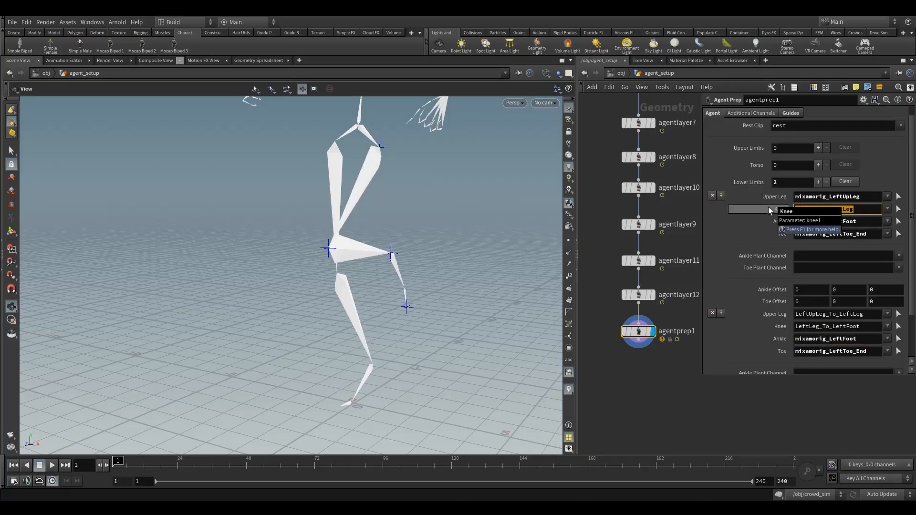
key(ctrl+c)
double_click(850, 326)
key(ctrl+v)
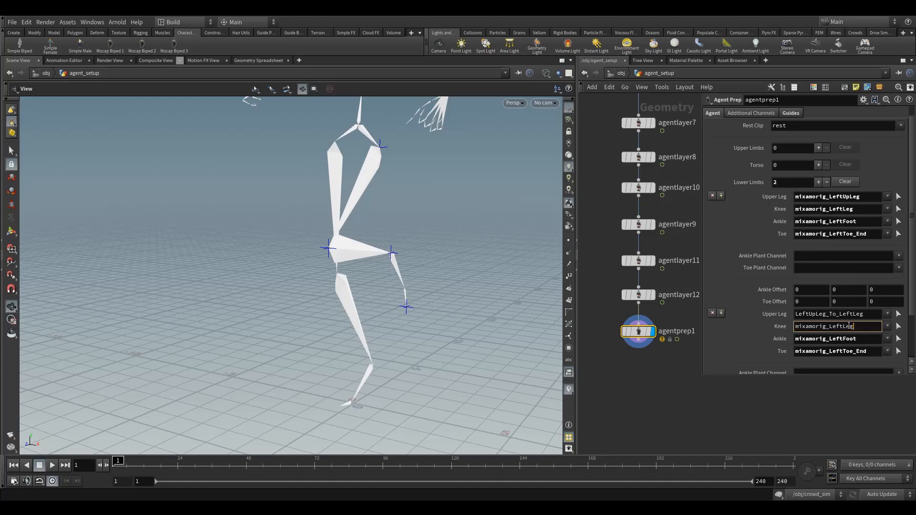
double_click(853, 196)
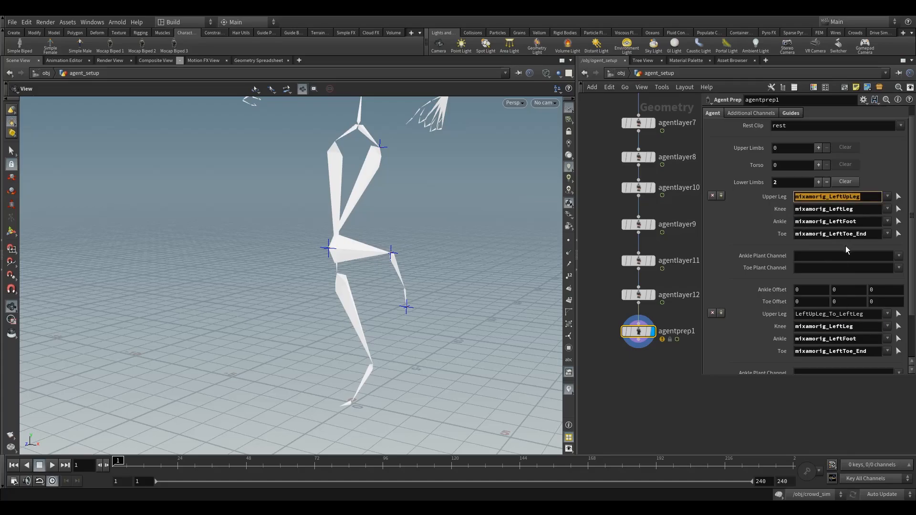
double_click(836, 313)
key(ctrl+v)
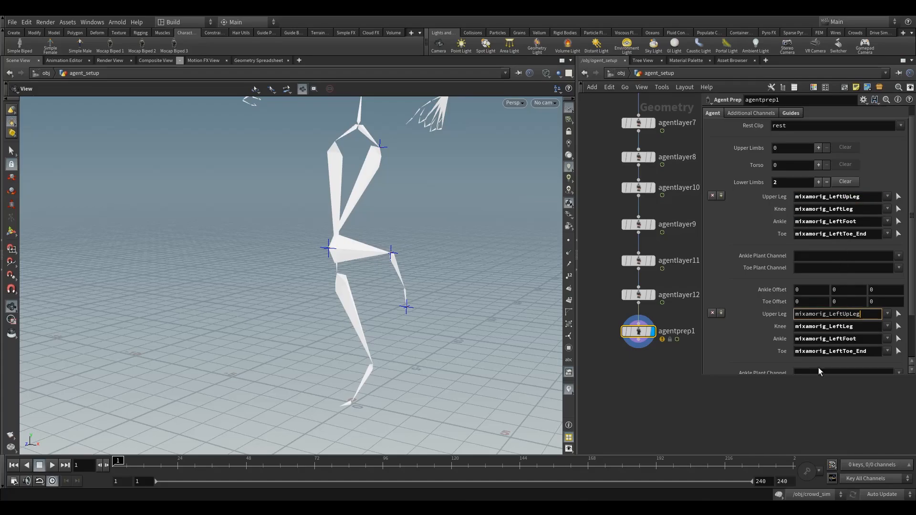
- Enlarge the parameter area and change the second lower limb's upper leg joint to mixamorig_RightUpLeg
drag(730, 377, 733, 401)
click(836, 318)
drag(843, 324, 828, 326)
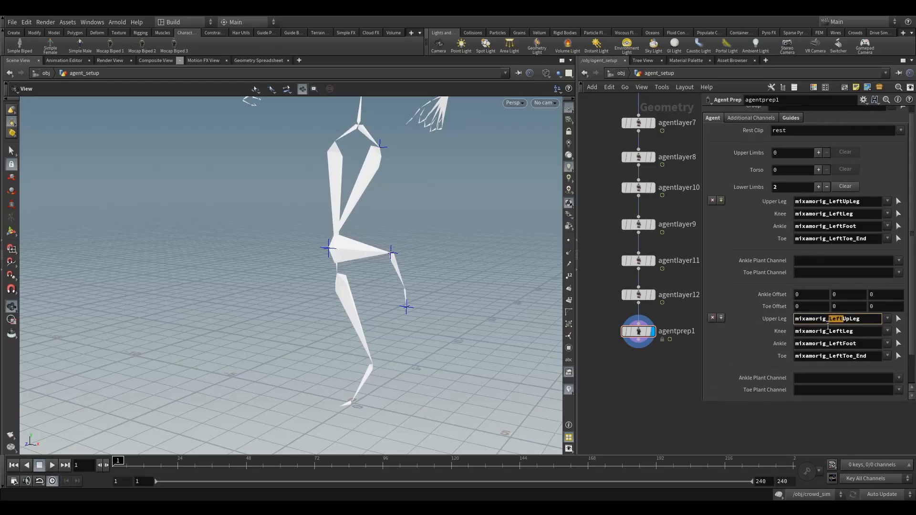
drag(347, 175, 381, 195)
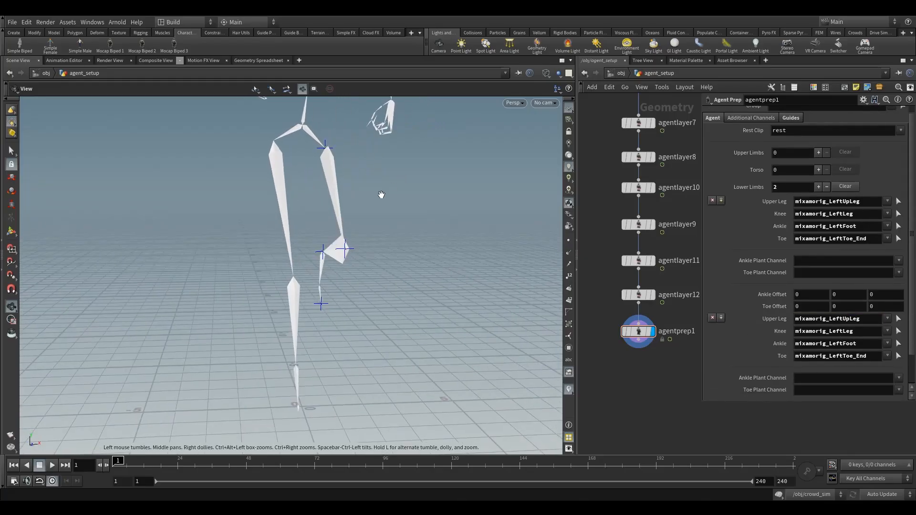
click(829, 319)
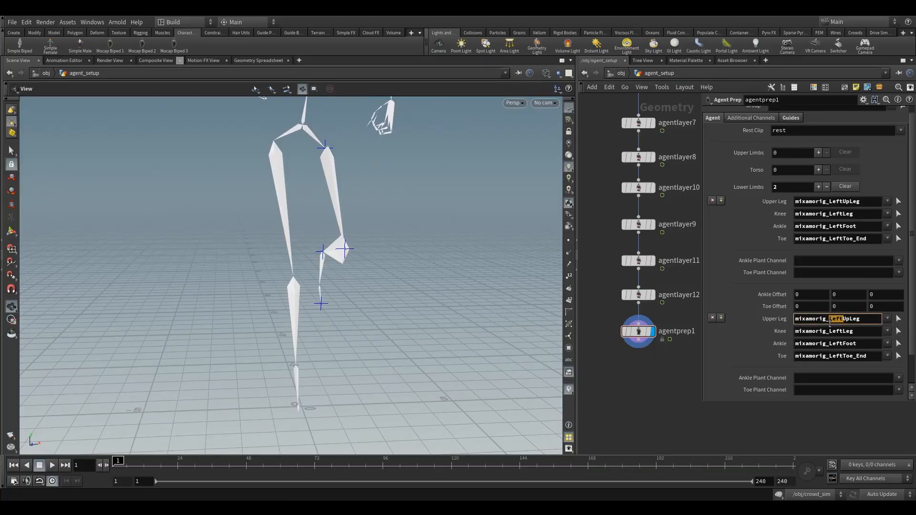
text(Right)
- Change the second lower limb's knee, ankle and toe joints to mixamorig_RightLeg, mixamorig_RightFoot and mixamorig_RightToe_End
drag(844, 320, 830, 320)
key(Tab)
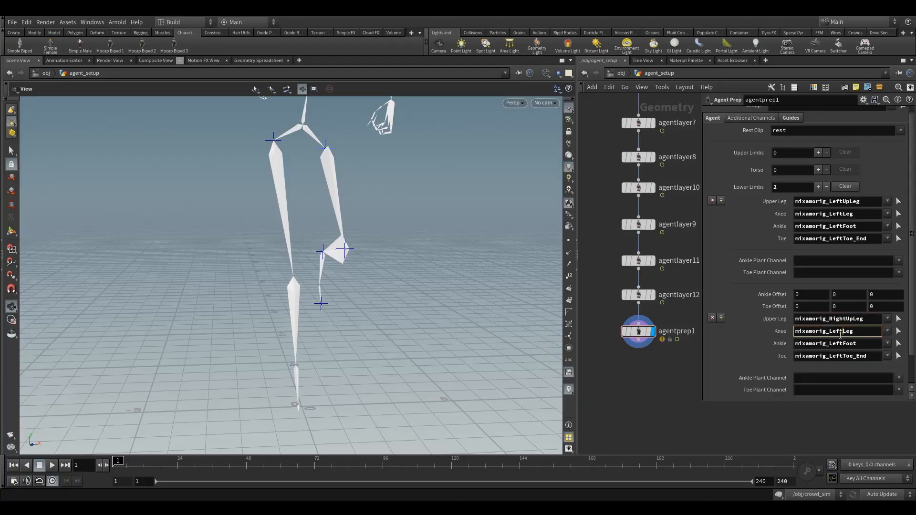
drag(841, 335, 827, 352)
key(ctrl+v)
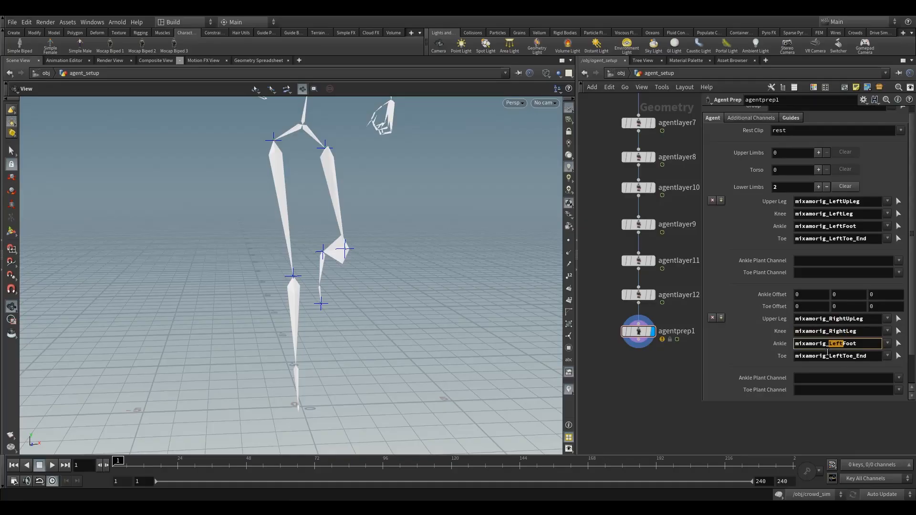
key(ctrl+v)
drag(843, 361, 828, 357)
key(ctrl+v)
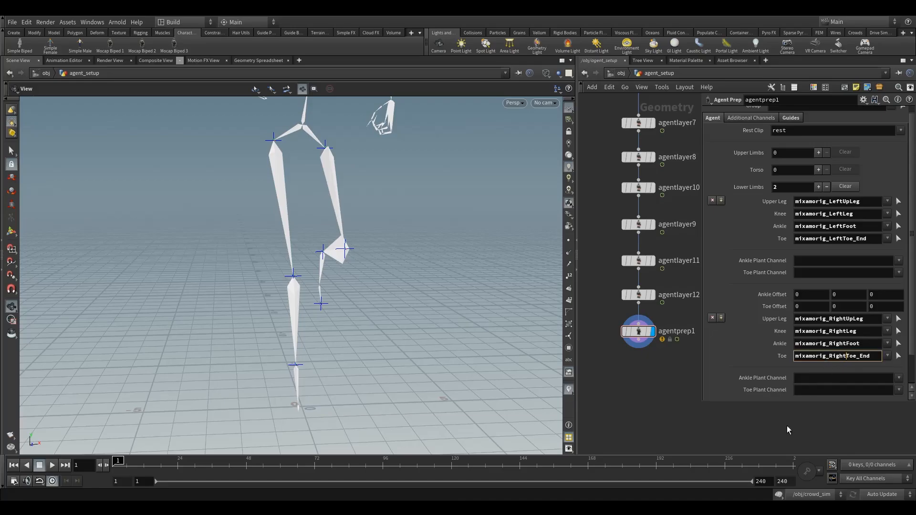
- Widen the network area, duplicate agentprep1 below the second agent chain, and wire the copy in after agentlayer6
drag(309, 347, 414, 321)
right_drag(414, 321, 344, 369)
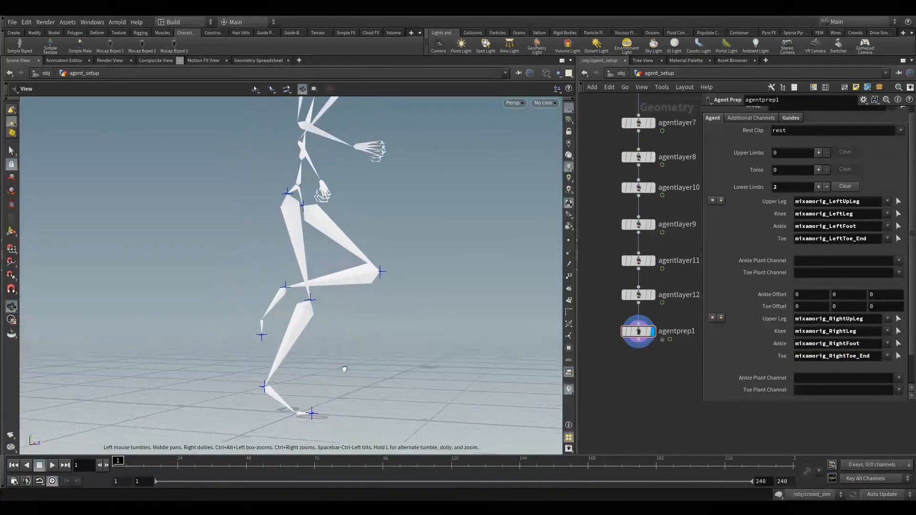
drag(344, 369, 337, 375)
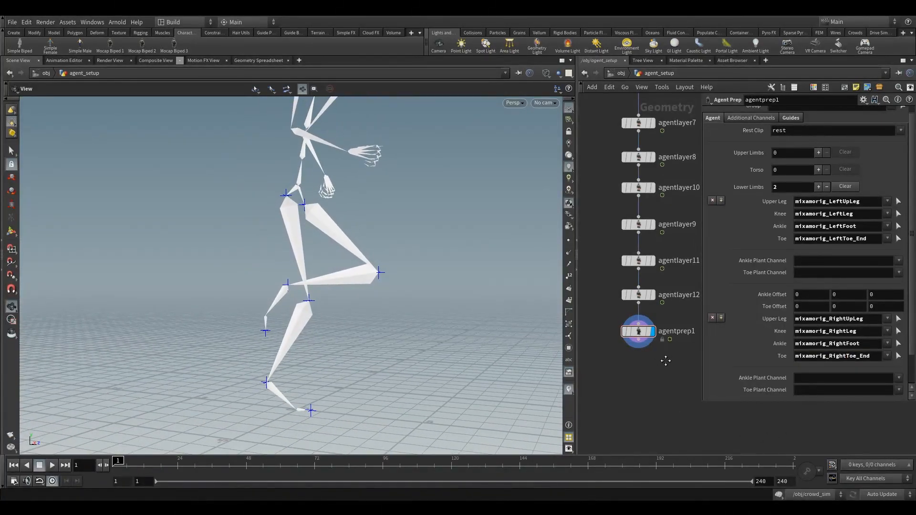
middle_drag(666, 361, 667, 336)
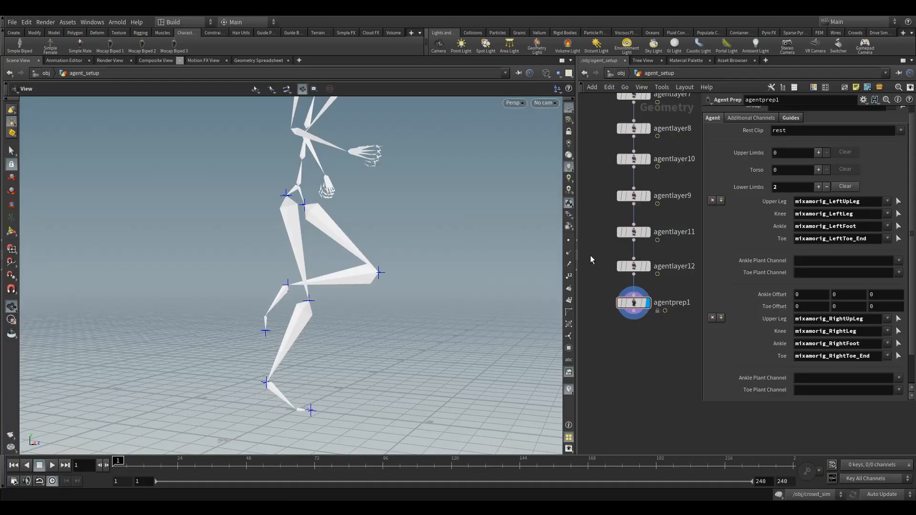
drag(580, 258, 449, 257)
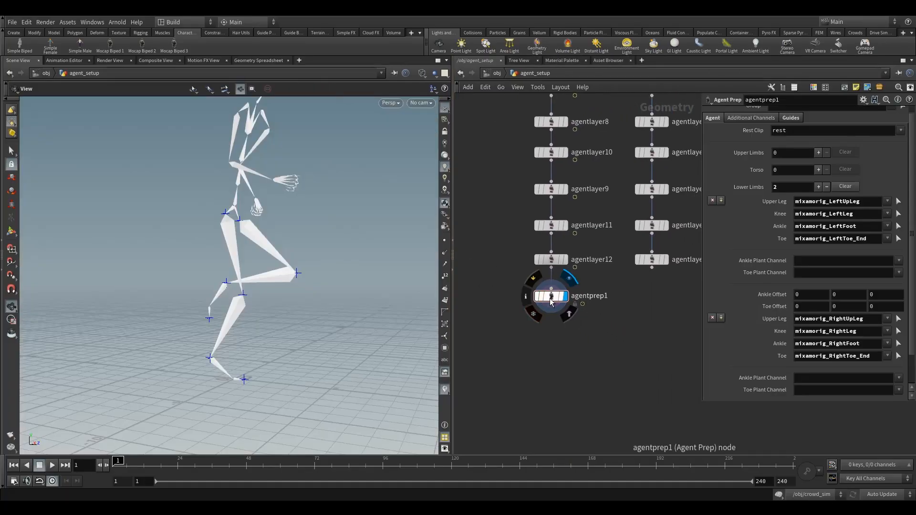
alt+drag(551, 301, 650, 306)
drag(652, 267, 655, 298)
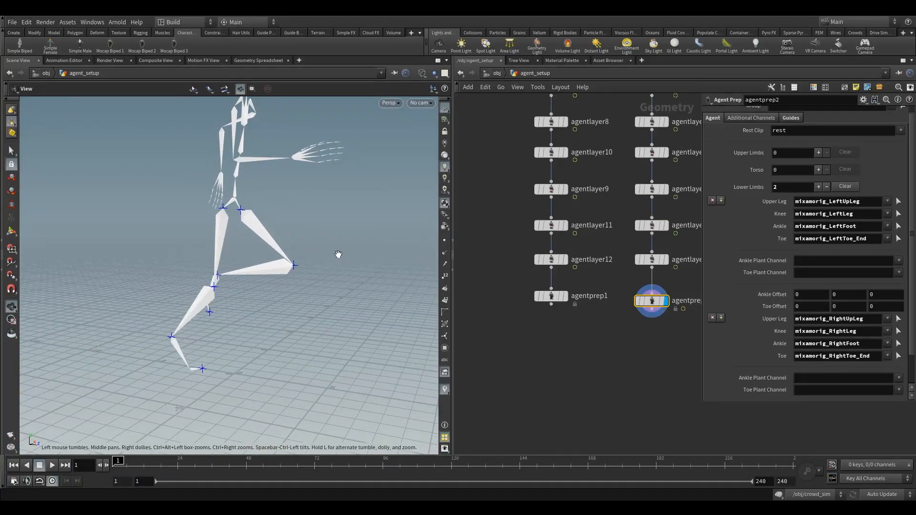
- Show the man agent shaded and examine how the joint markers line up with the legs and shoes
key(w)
drag(311, 278, 315, 267)
scroll(225, 336, down, 4)
mouse_move(225, 335)
mouse_down()
mouse_move(228, 345)
mouse_move(241, 317)
mouse_move(245, 339)
mouse_move(265, 340)
mouse_move(248, 345)
mouse_up()
scroll(292, 317, up, 4)
middle_drag(218, 371, 223, 356)
drag(223, 356, 232, 366)
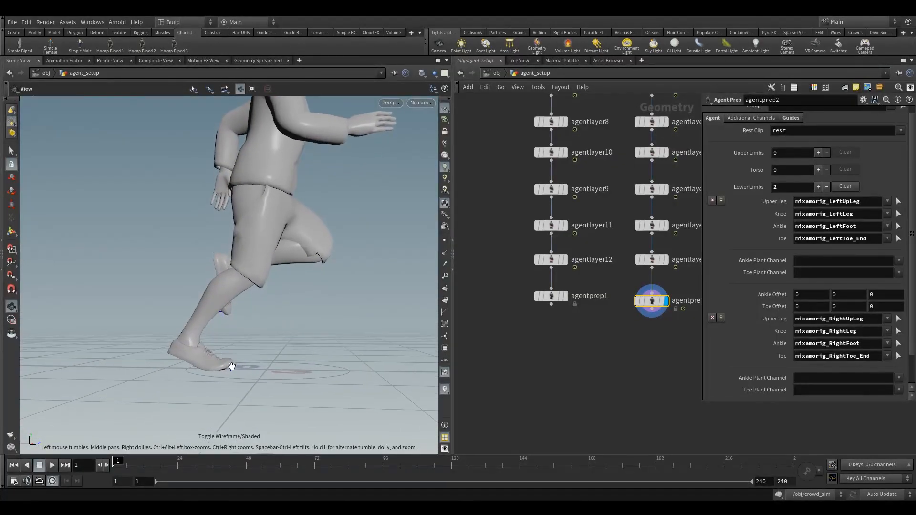
right_drag(311, 289, 299, 338)
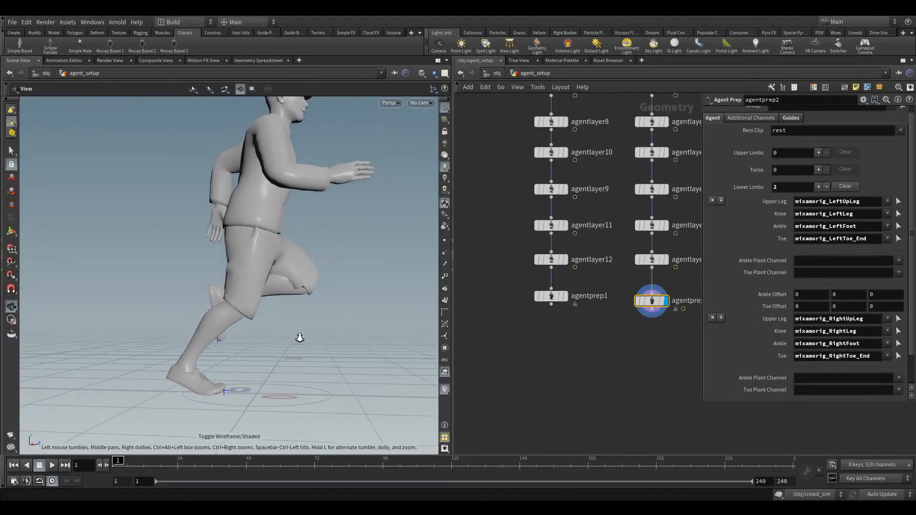
drag(300, 338, 258, 332)
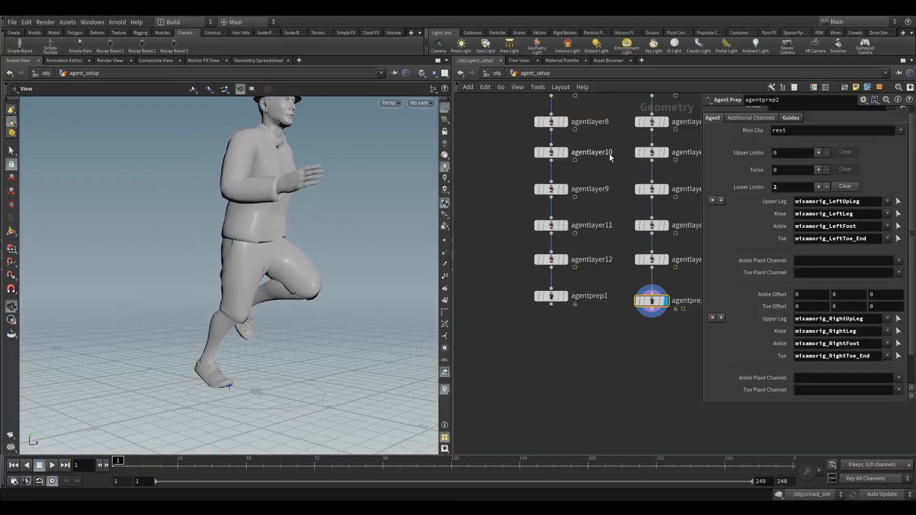
- Check the agent_man source settings and preview the running pose on agentprep2 over the first few frames
middle_drag(611, 158, 590, 305)
click(632, 133)
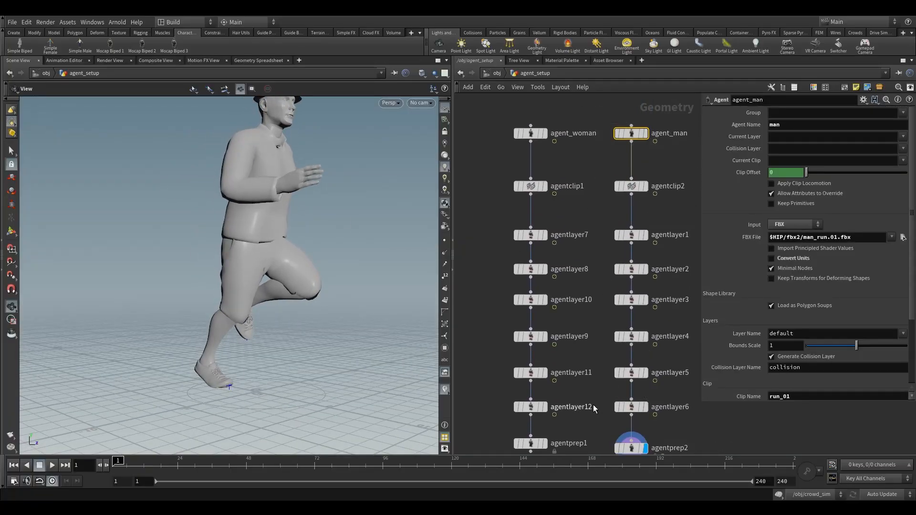
middle_drag(594, 409, 573, 271)
click(611, 311)
drag(302, 365, 238, 408)
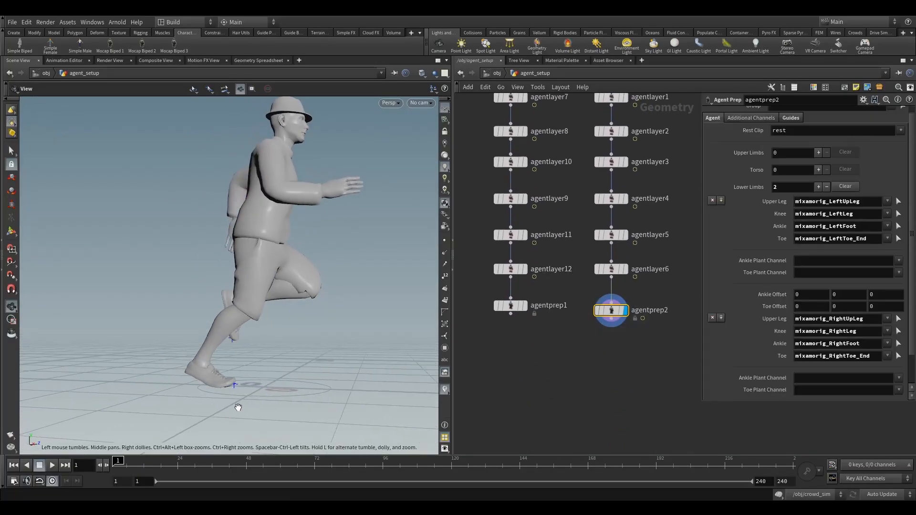
click(125, 464)
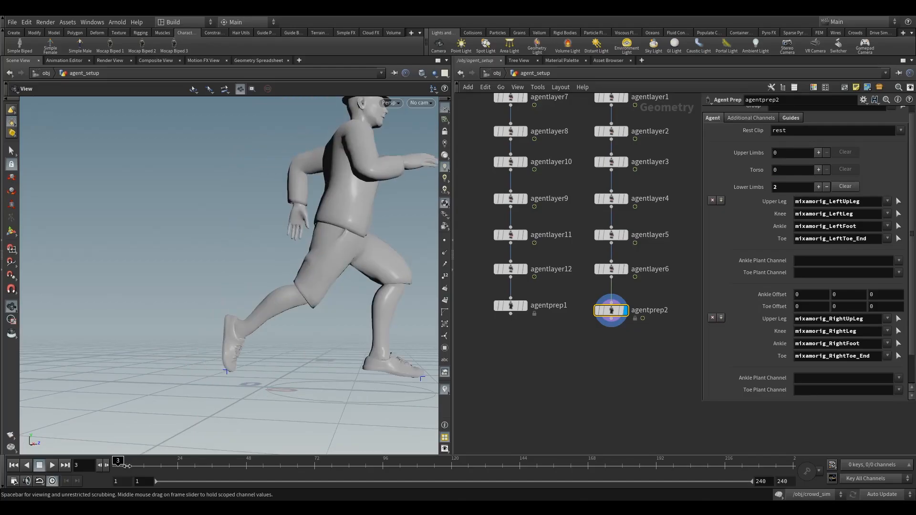
click(118, 465)
- Inspect the clip settings of agentclip2 and agentclip1
middle_drag(574, 81, 539, 173)
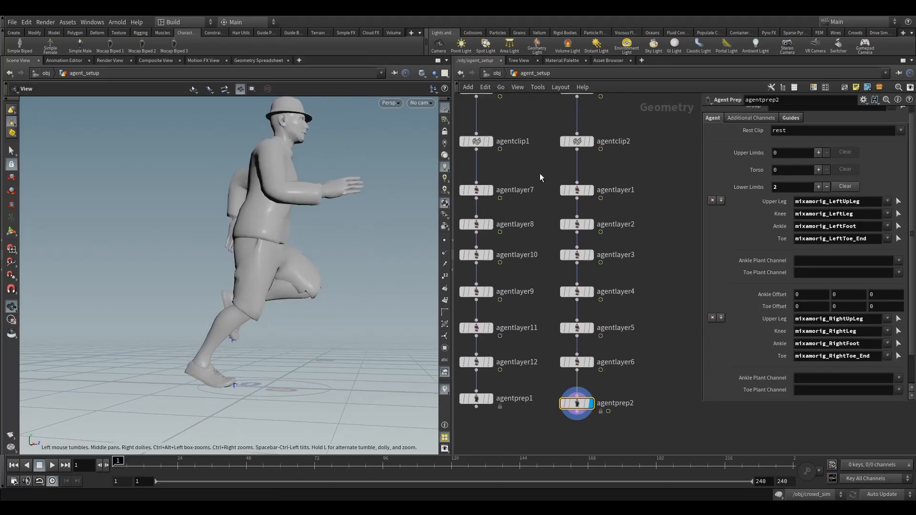
click(577, 141)
middle_drag(651, 244, 706, 246)
click(531, 143)
click(822, 160)
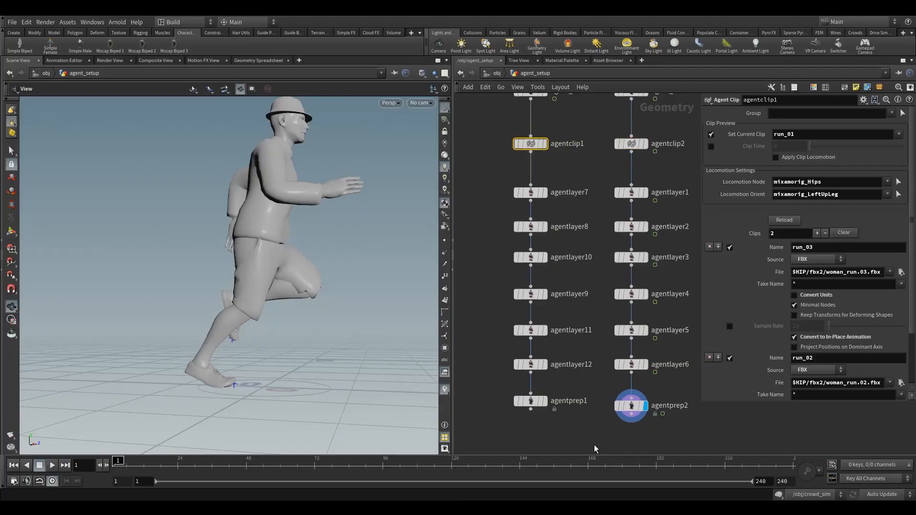
middle_drag(648, 442, 588, 371)
- Select agentprep2, move the timeline to frame 7, and examine the planted left foot up close
click(569, 340)
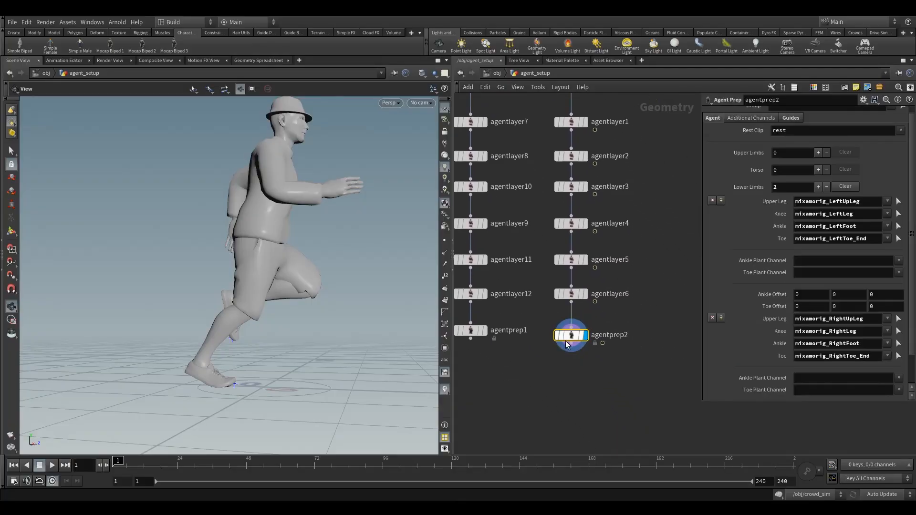
click(120, 461)
click(122, 461)
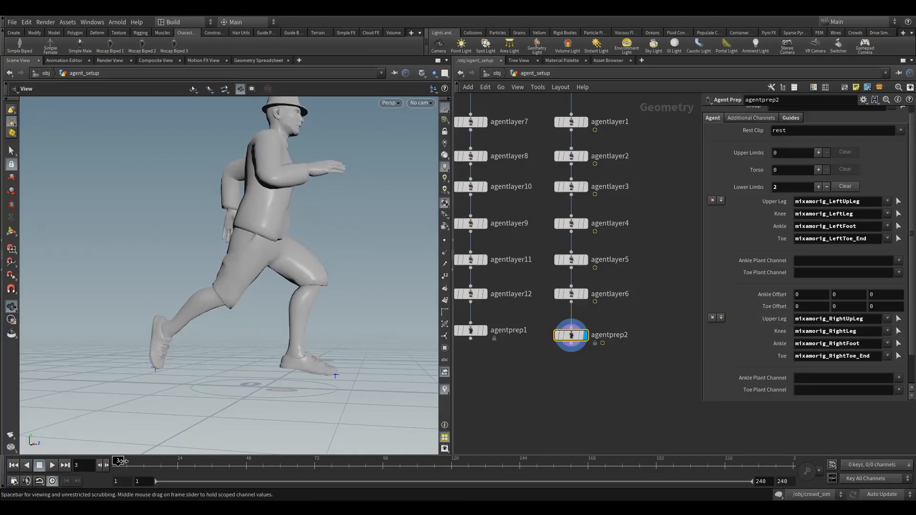
drag(121, 461, 136, 460)
drag(245, 363, 261, 368)
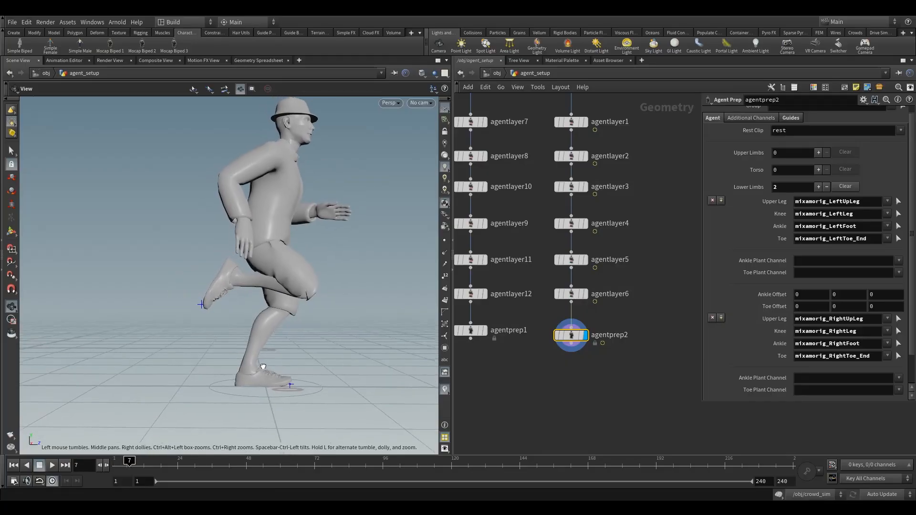
right_drag(262, 367, 292, 409)
middle_drag(292, 409, 244, 334)
right_drag(244, 334, 307, 358)
drag(307, 359, 243, 368)
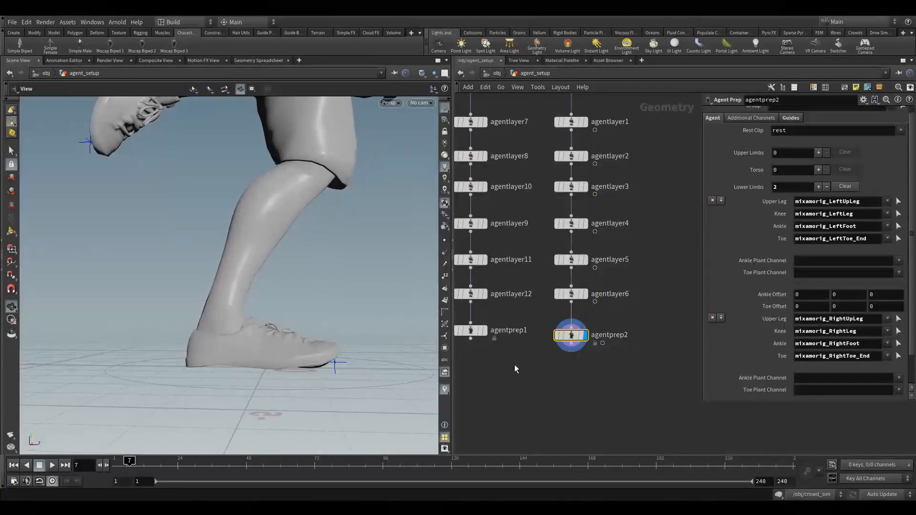
- Display the agent as a skeleton and select the left ankle joint mixamorig_LeftFoot for adjusting its plant position
click(421, 73)
click(458, 99)
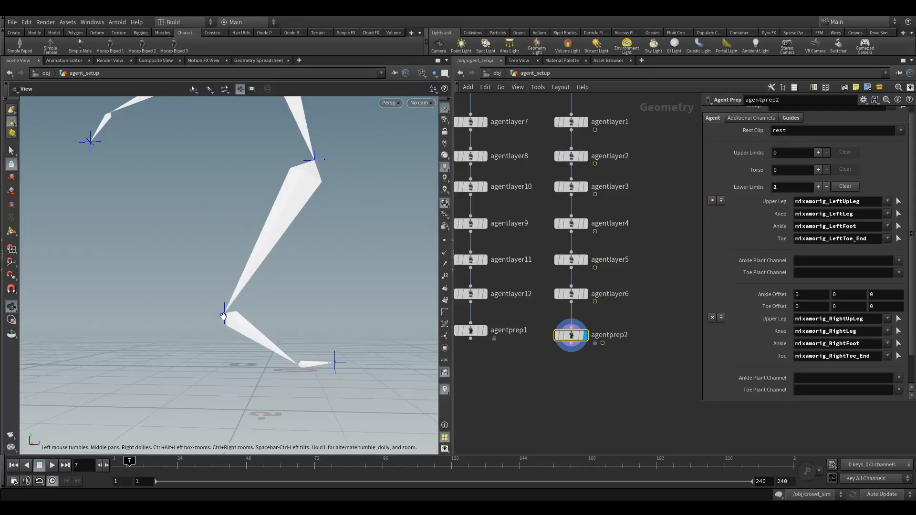
drag(217, 328, 221, 310)
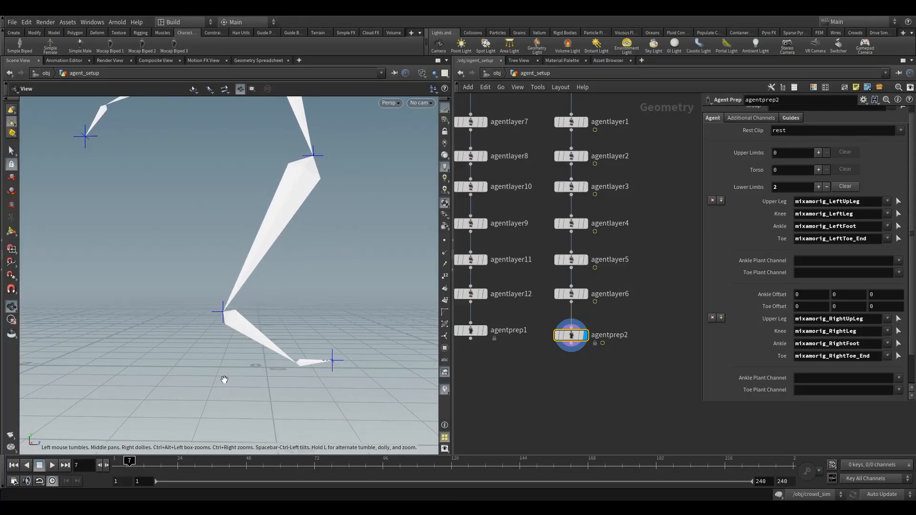
drag(223, 380, 234, 353)
click(12, 232)
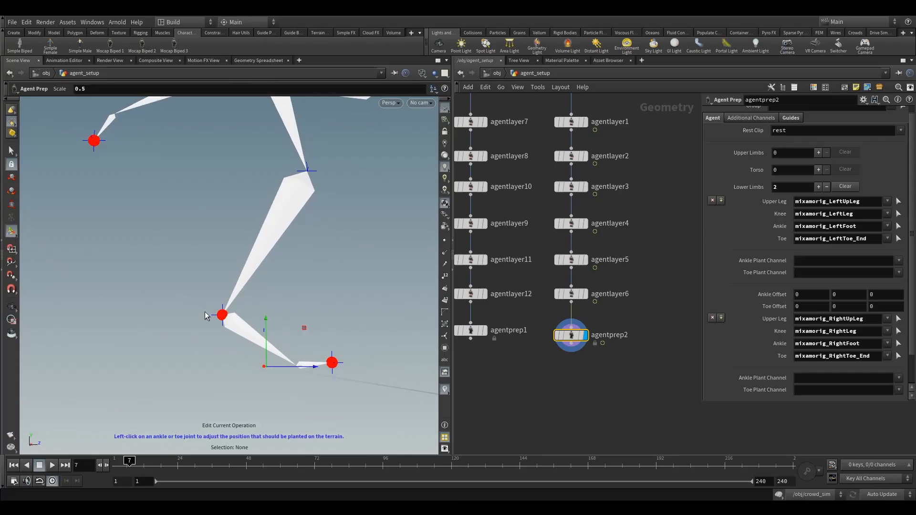
click(222, 316)
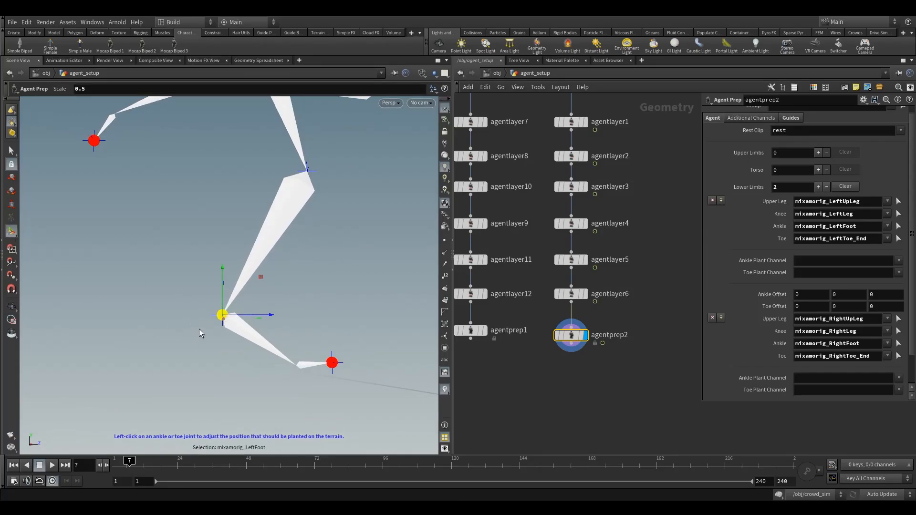
- In the front view, lower the left ankle's plant position to floor level, with an Ankle Offset of about -0.035, 0.656, -0.951
click(11, 233)
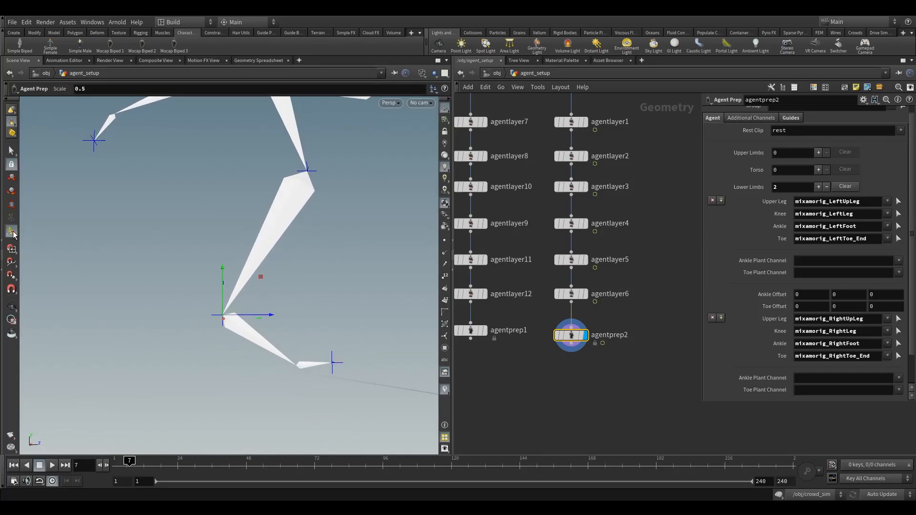
click(10, 233)
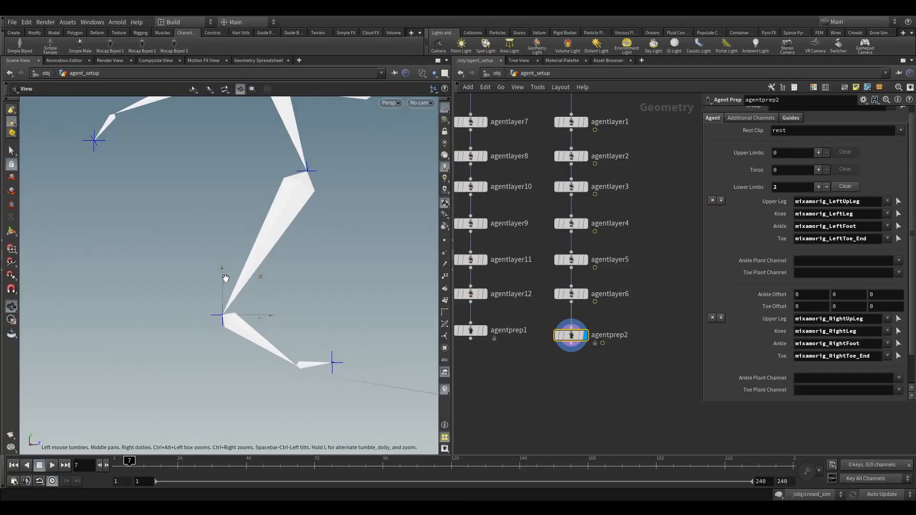
key(space+3)
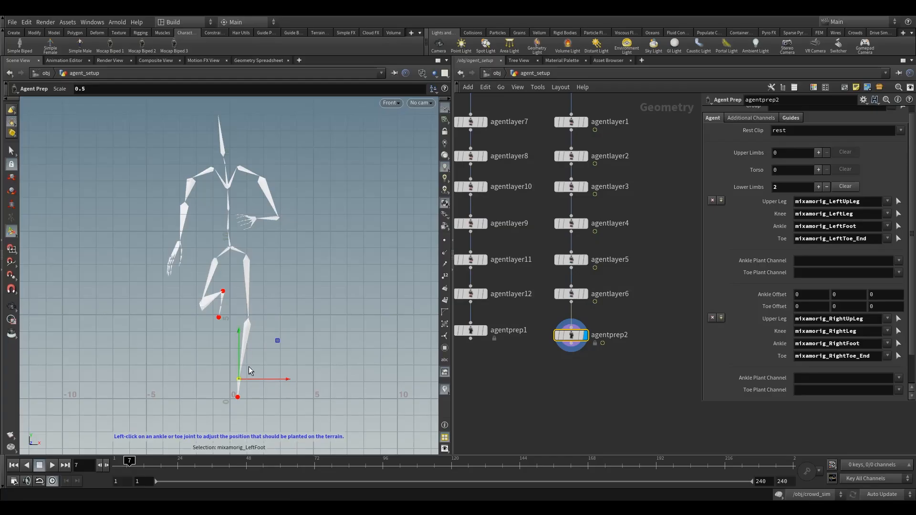
alt+middle_drag(259, 373, 315, 318)
alt+right_drag(315, 317, 360, 309)
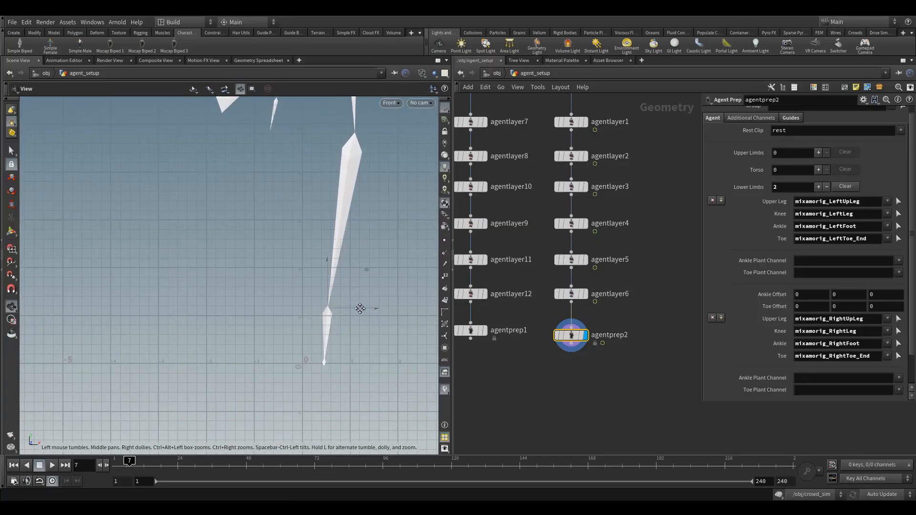
alt+middle_drag(360, 309, 289, 294)
drag(258, 292, 259, 303)
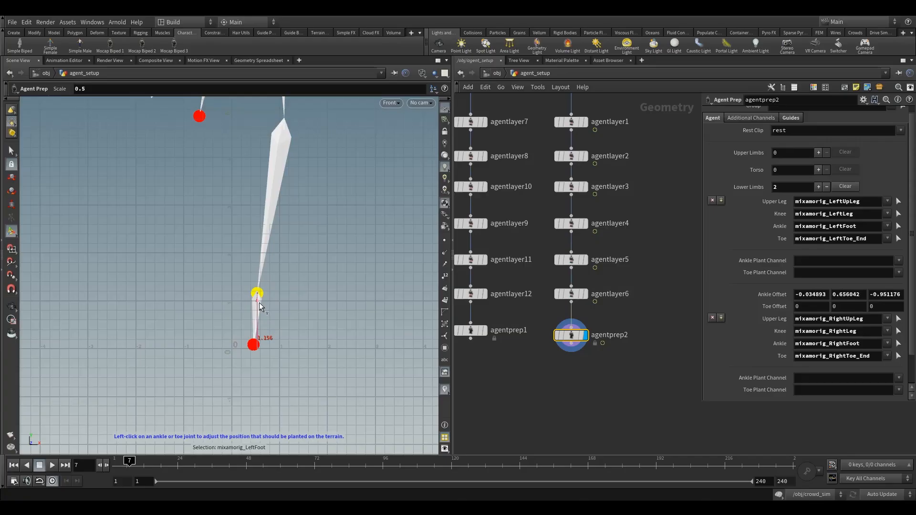
- Select mixamorig_LeftToe_End on agentprep2 and move its plant position to sole level, with a Toe Offset of about -0.007, -0.007, -0.093
click(253, 344)
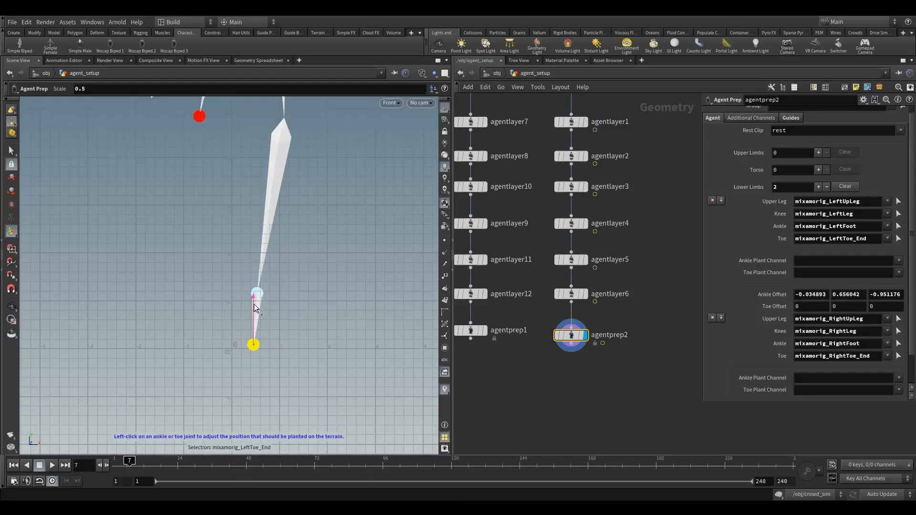
key(Escape)
drag(256, 308, 236, 289)
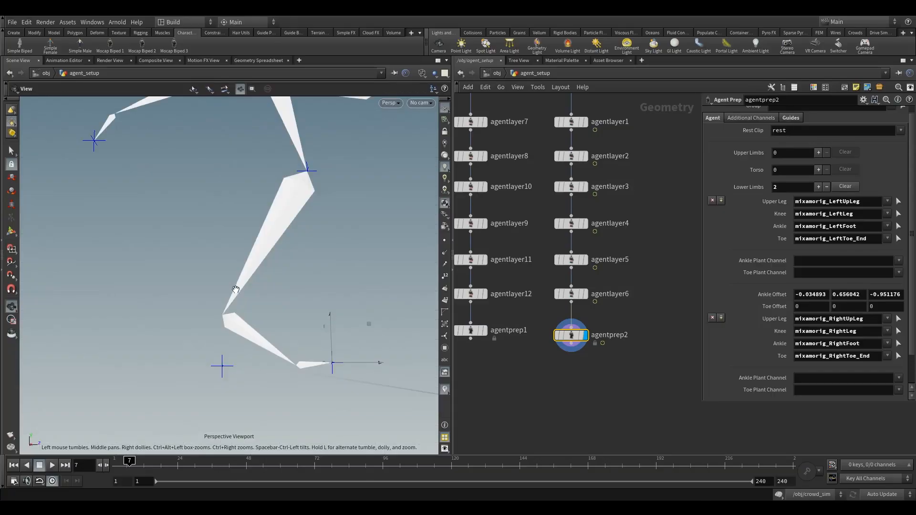
key(Return)
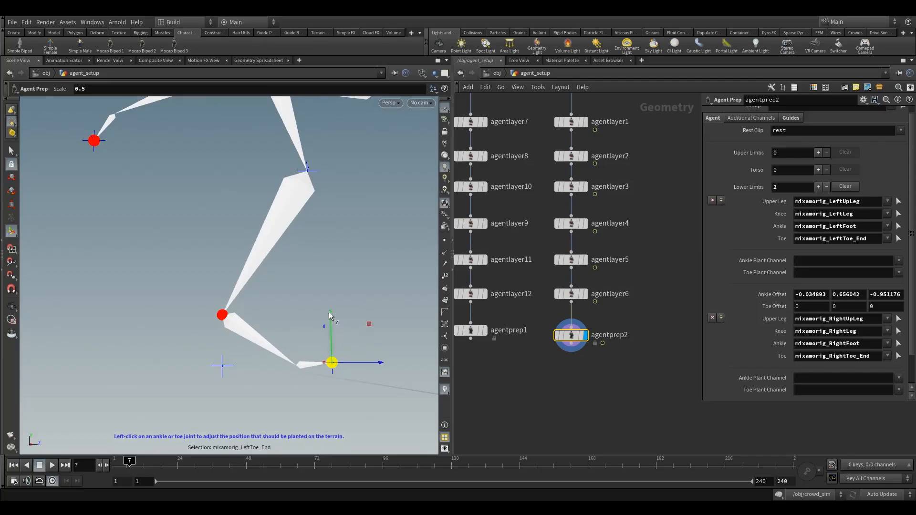
click(571, 294)
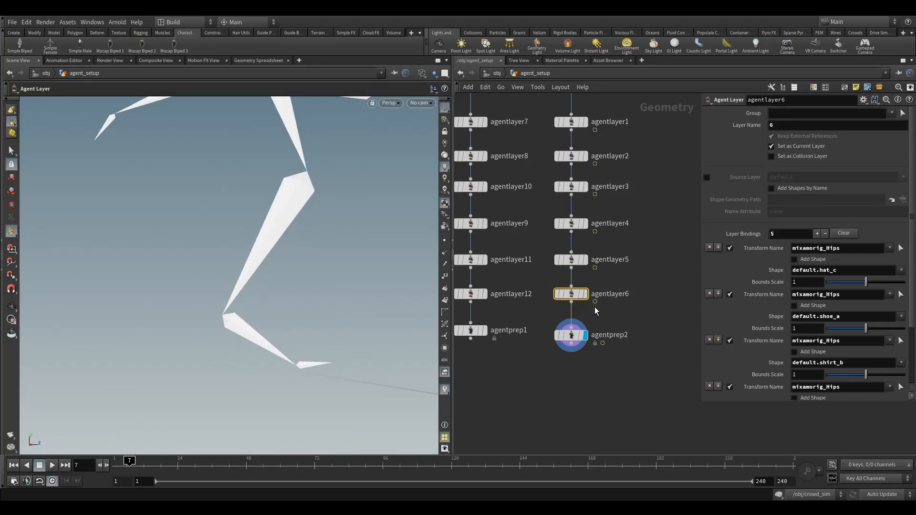
click(571, 335)
click(332, 362)
drag(332, 319, 330, 325)
key(space+3)
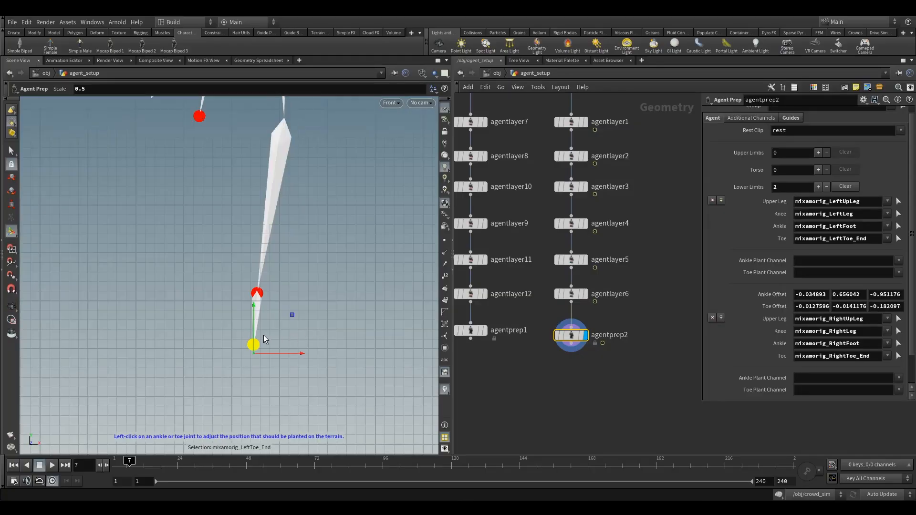
drag(253, 307, 255, 304)
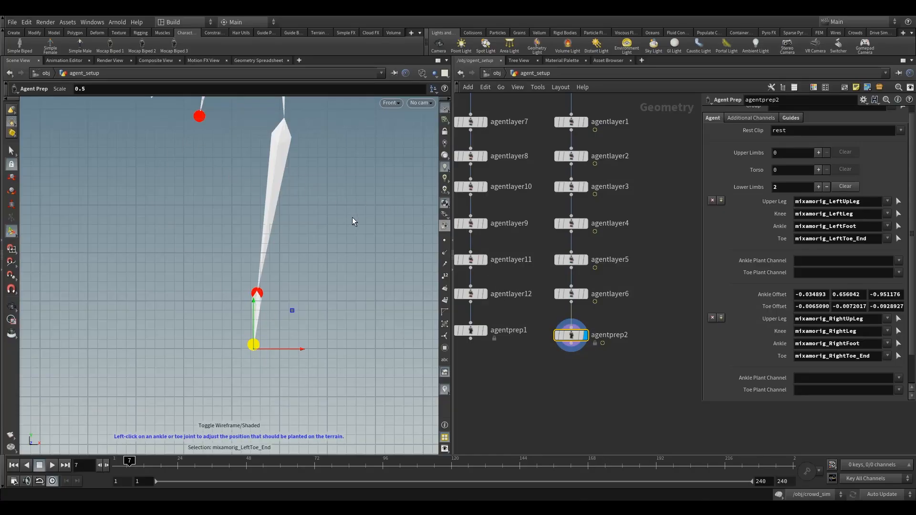
- Display the agent shaded and check the left toe's plant position against the shoe sole in the front view
click(422, 73)
click(448, 171)
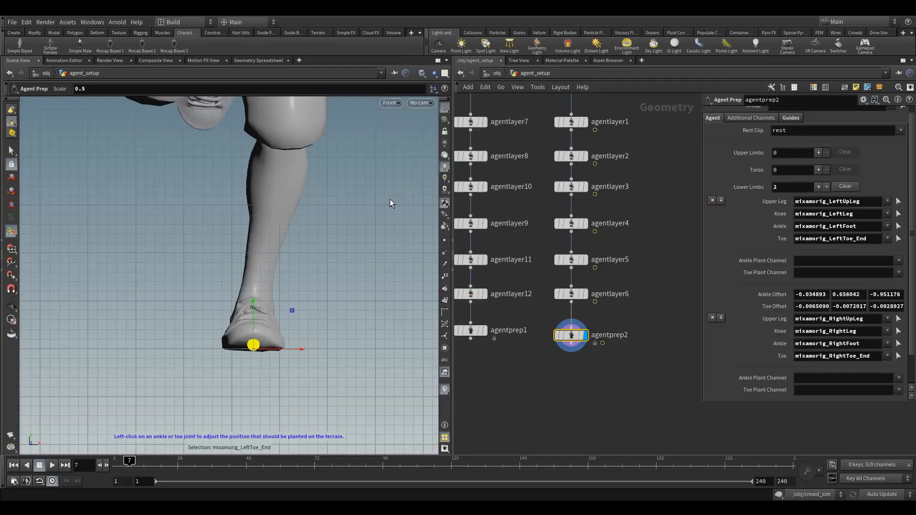
alt+middle_drag(287, 203, 328, 246)
alt+right_drag(329, 246, 303, 253)
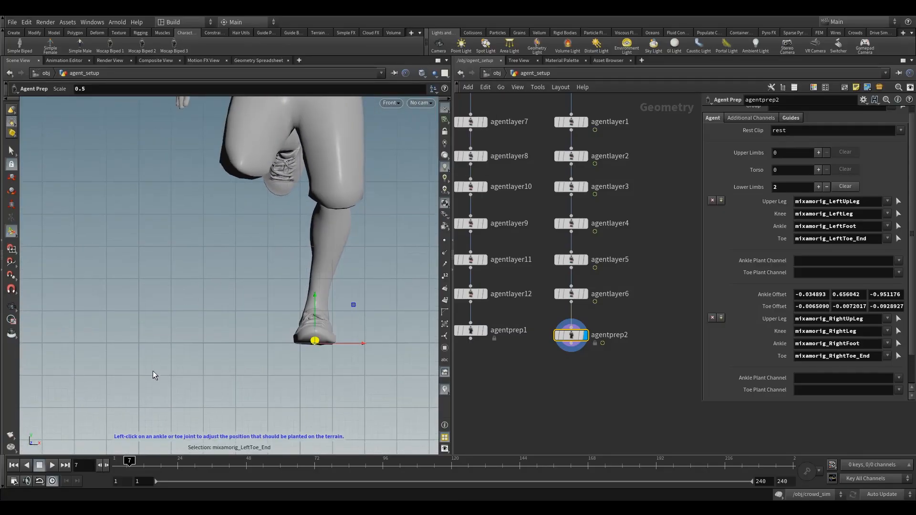
- Go to frame 14, show the skeleton, and lower the plant positions of the right ankle and right toe to the floor
drag(129, 460, 149, 460)
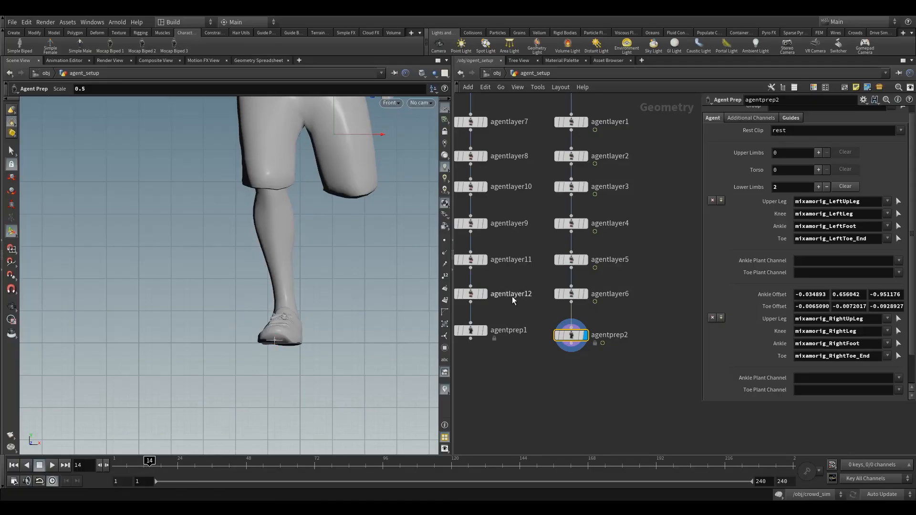
key(w)
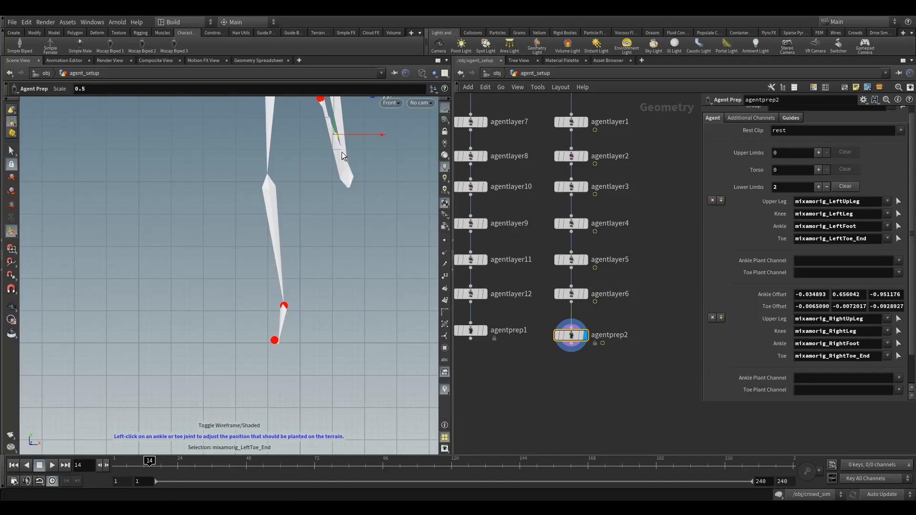
click(284, 307)
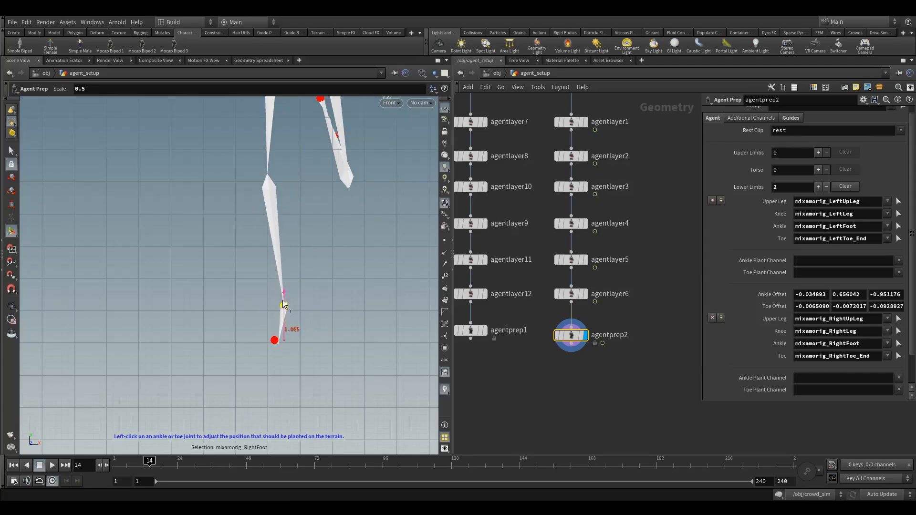
drag(283, 305, 284, 306)
key(Escape)
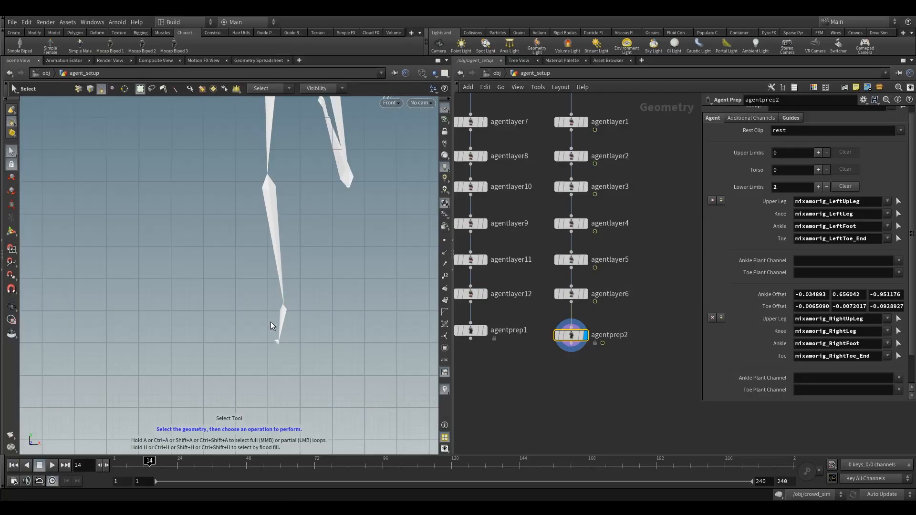
click(11, 232)
click(274, 339)
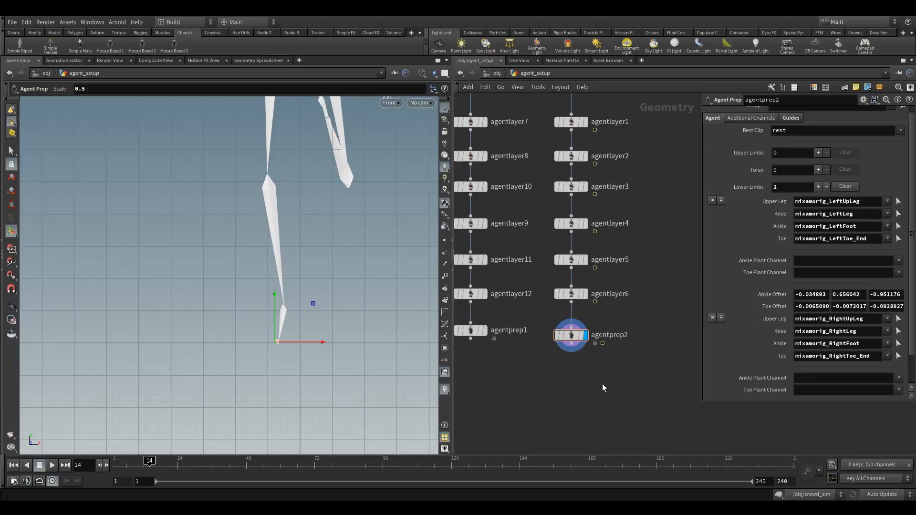
- Display agentprep1 with smooth shading, go to frame 1, and examine the planted right foot in front and perspective views
middle_drag(570, 372, 635, 343)
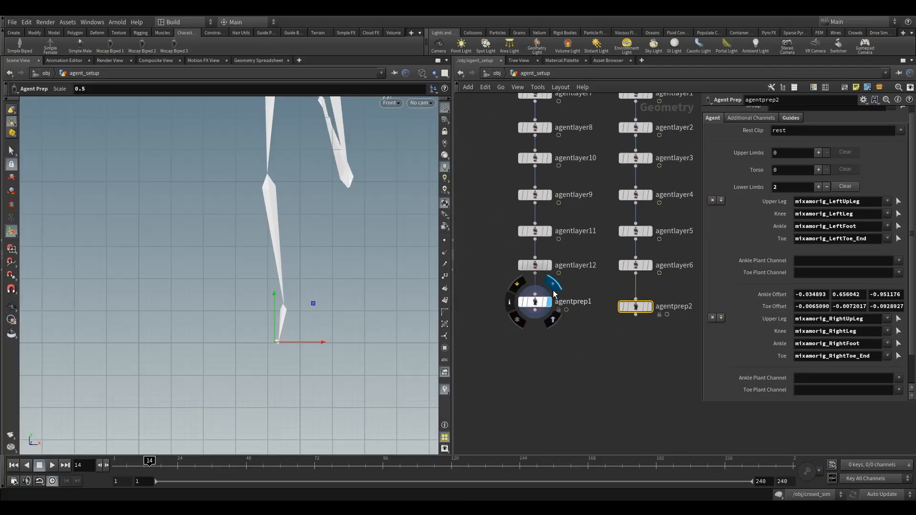
click(539, 301)
middle_drag(545, 322, 522, 327)
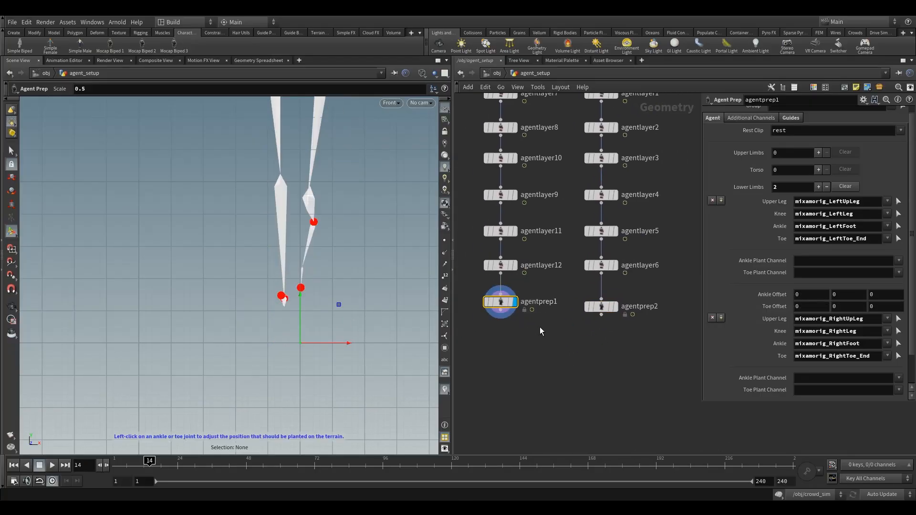
click(422, 73)
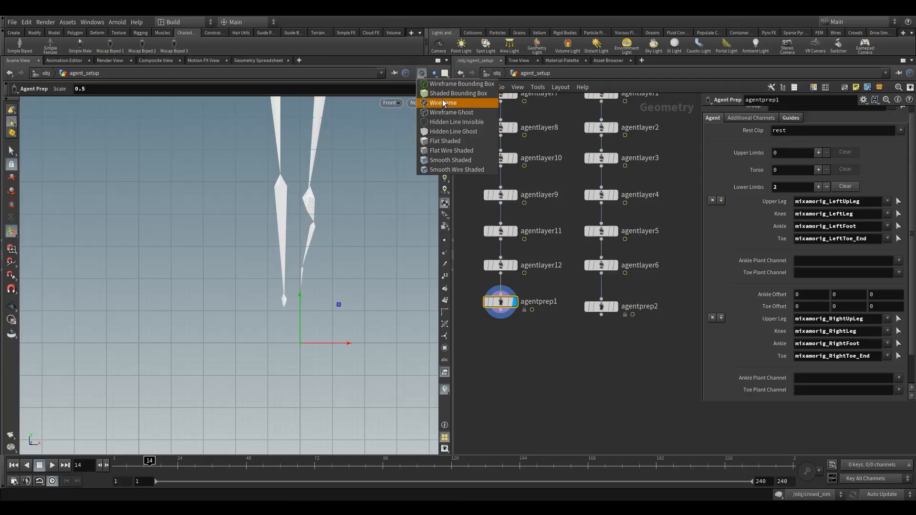
click(434, 161)
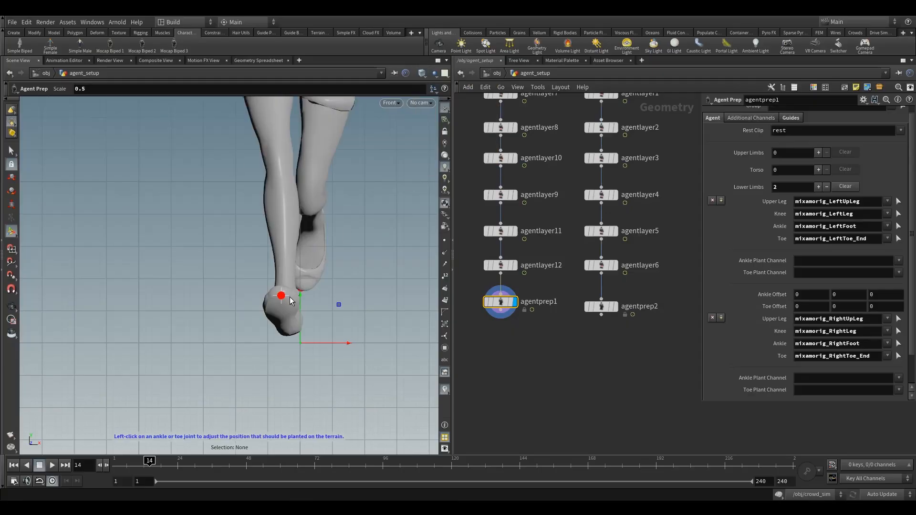
click(122, 462)
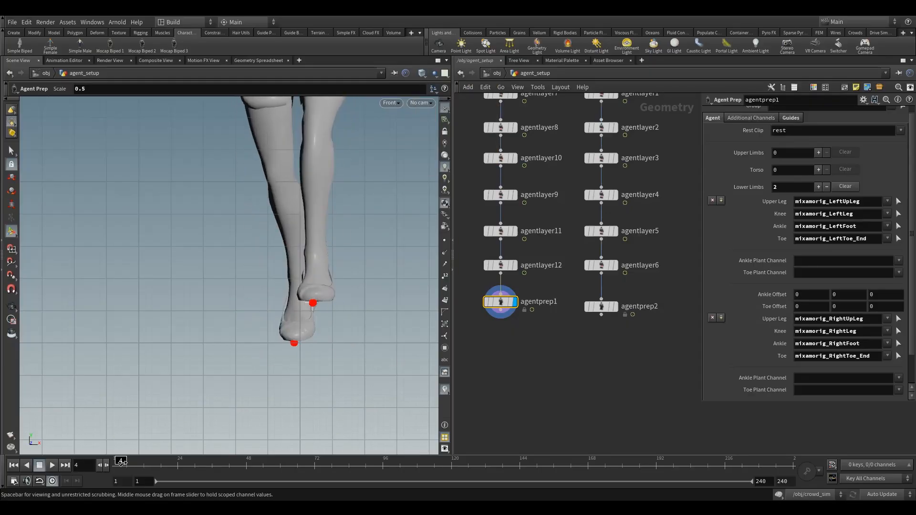
drag(122, 462, 109, 464)
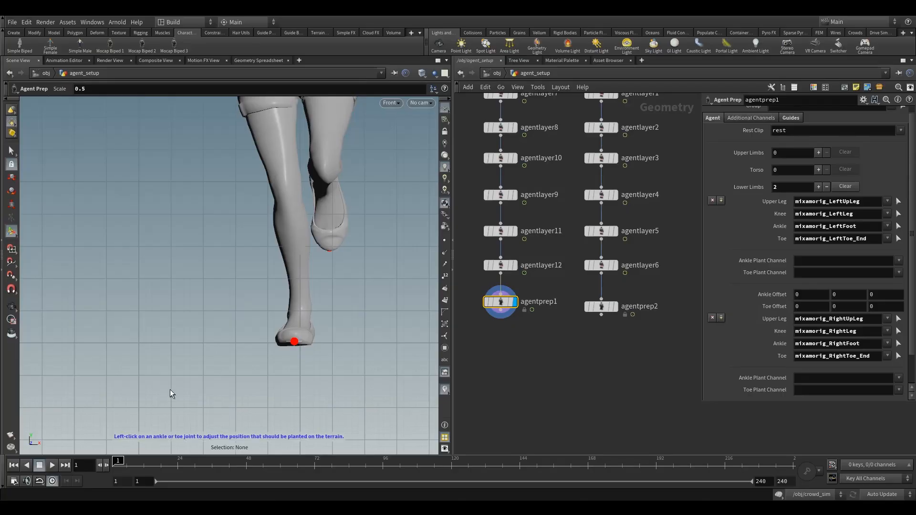
key(space+1)
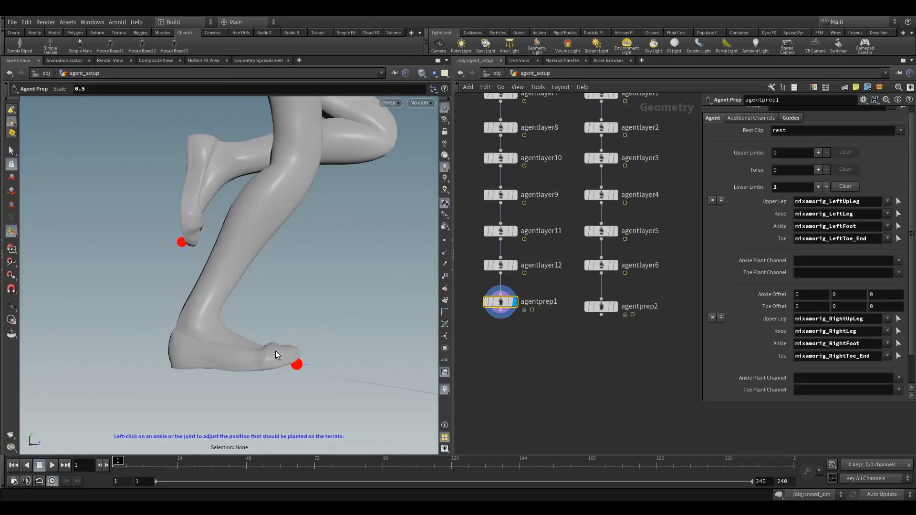
alt+drag(276, 352, 262, 367)
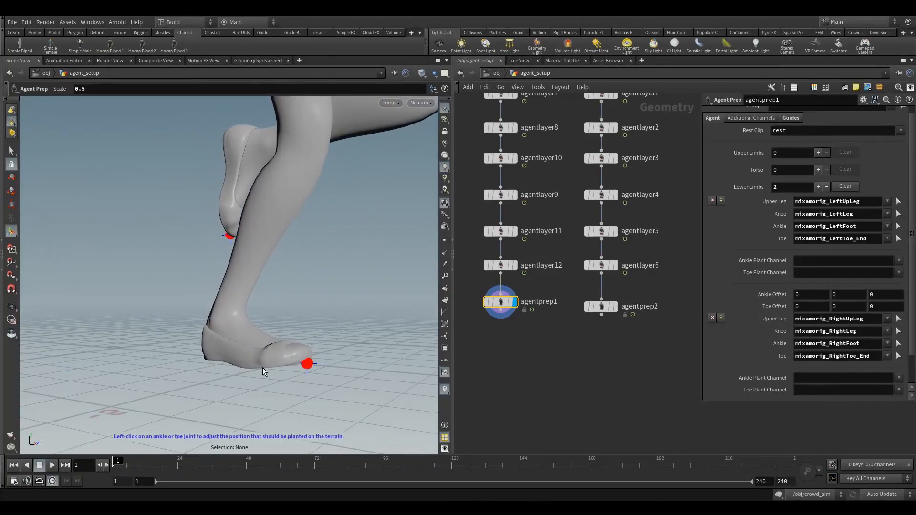
- Lower the right ankle's plant position on agentprep1 to floor level in the front view, with an Ankle Offset of about -0.002, 0.534, -0.764
key(space+3)
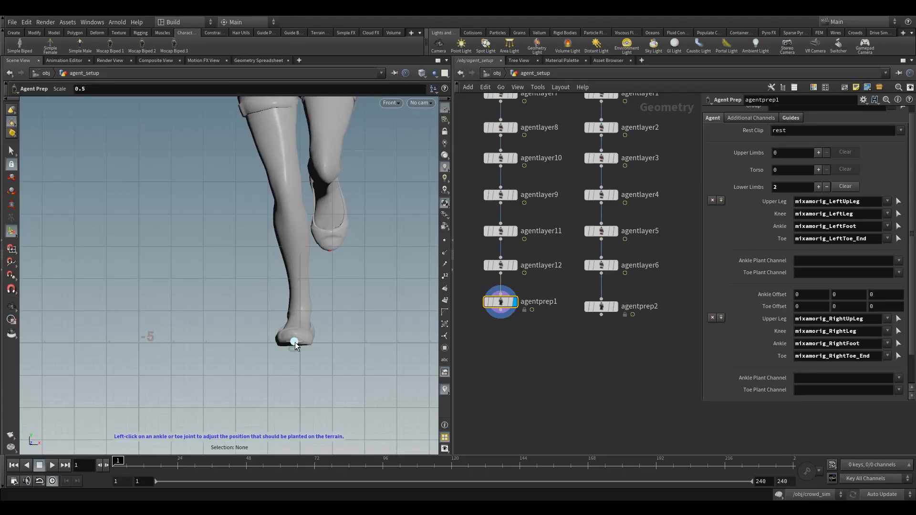
click(295, 342)
key(w)
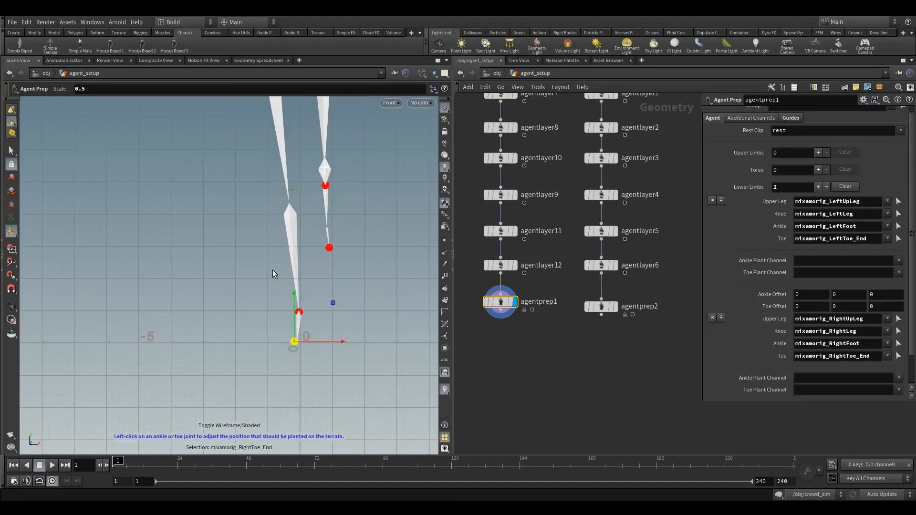
click(299, 312)
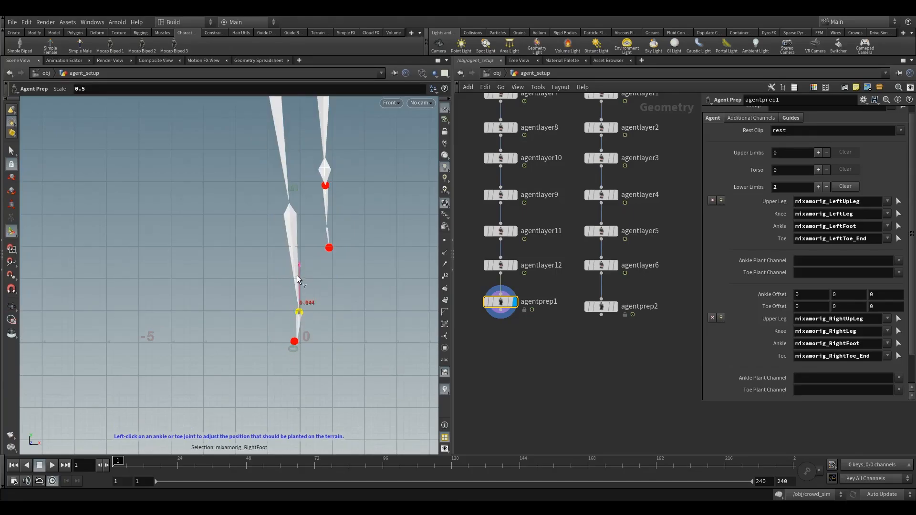
drag(295, 290, 292, 302)
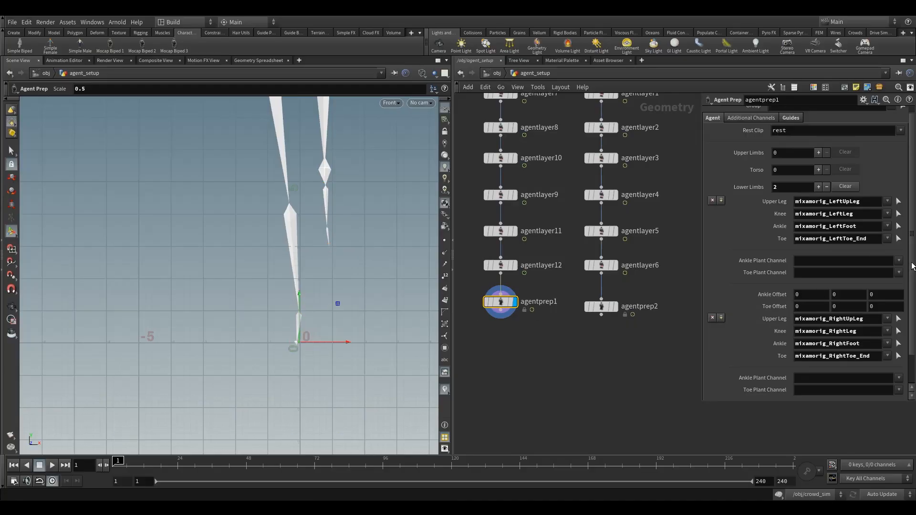
scroll(913, 266, down, 1)
scroll(913, 265, up, 1)
scroll(912, 266, down, 1)
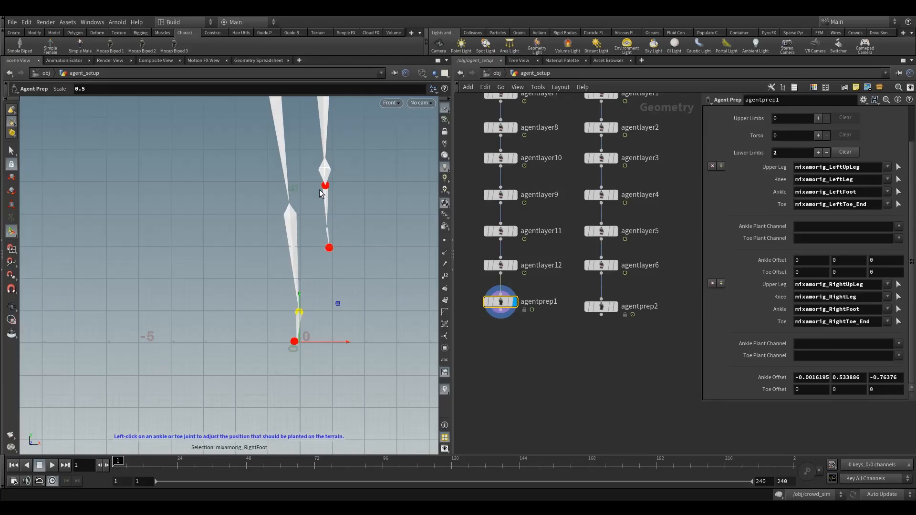
- Display the agent smooth shaded and check the right foot's plant positions in the perspective view
click(392, 104)
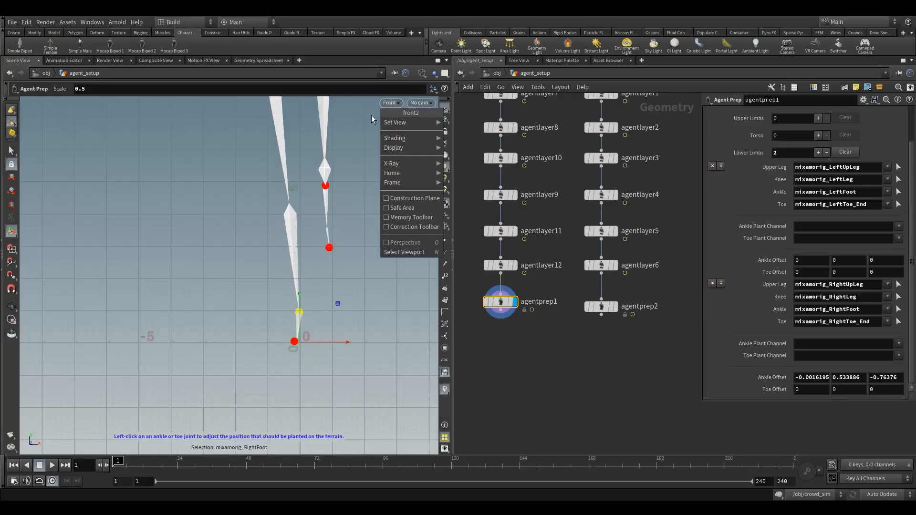
click(371, 116)
click(422, 73)
click(439, 161)
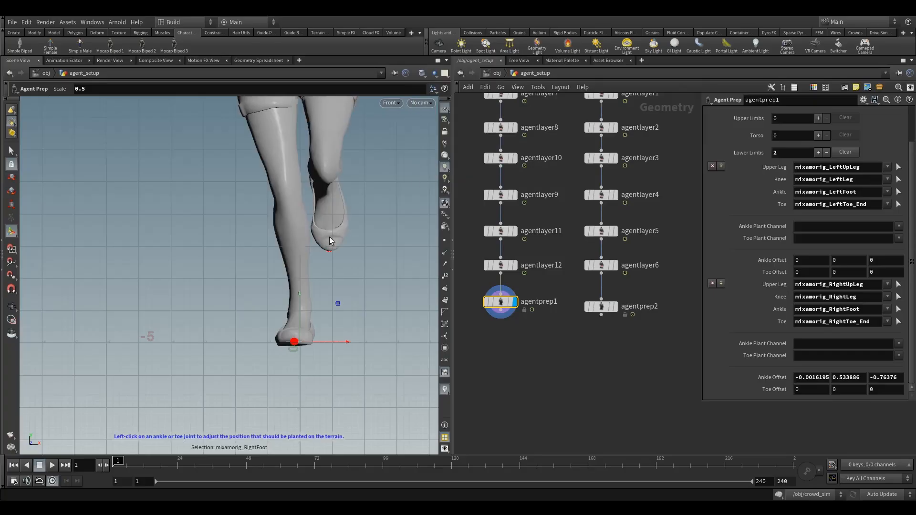
key(space+1)
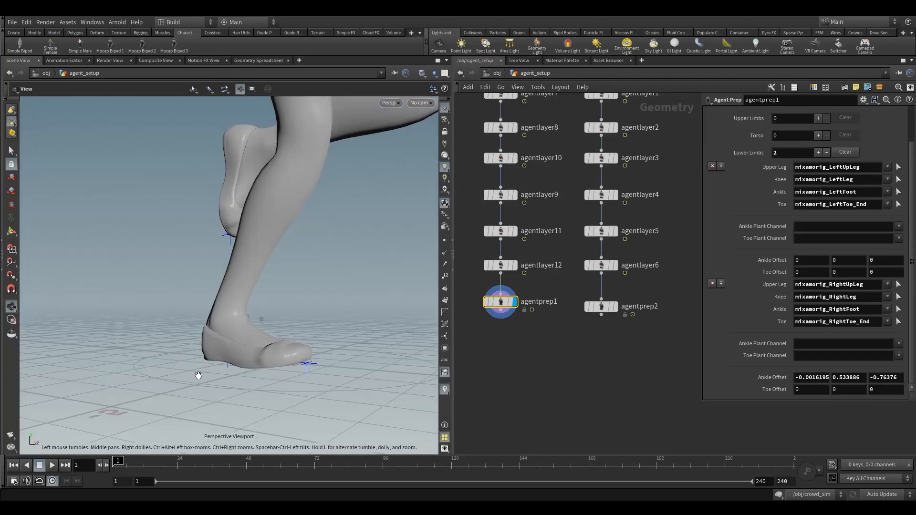
mouse_move(287, 338)
alt+mouse_down()
mouse_move(311, 327)
mouse_move(289, 332)
alt+mouse_up()
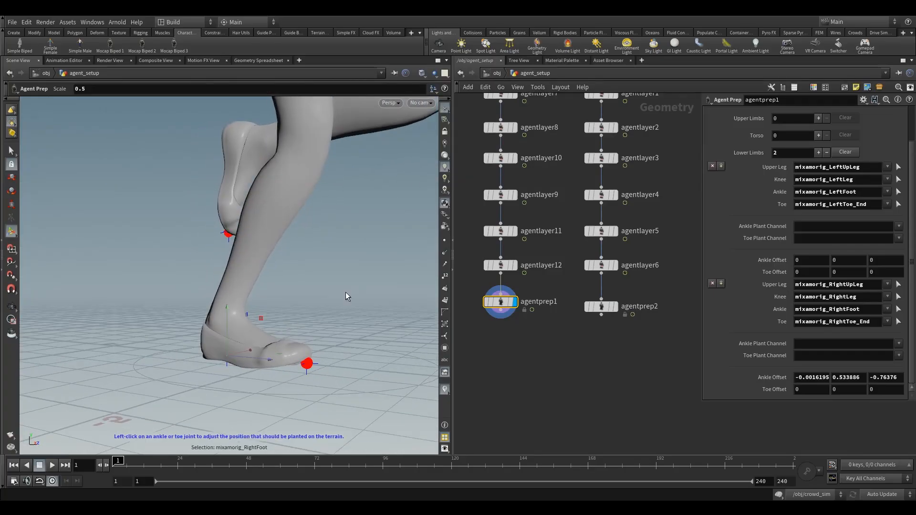
- Go to frame 8 and lower the left ankle's plant position on agentprep1 to floor level, with an Ankle Offset of about 0.001, 0.540, -0.778
click(123, 461)
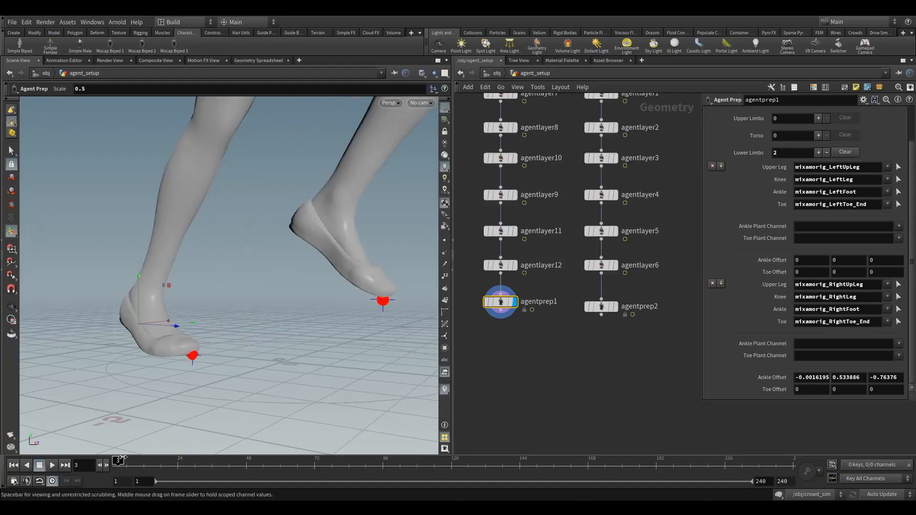
drag(125, 458, 126, 459)
alt+drag(279, 338, 196, 334)
click(129, 461)
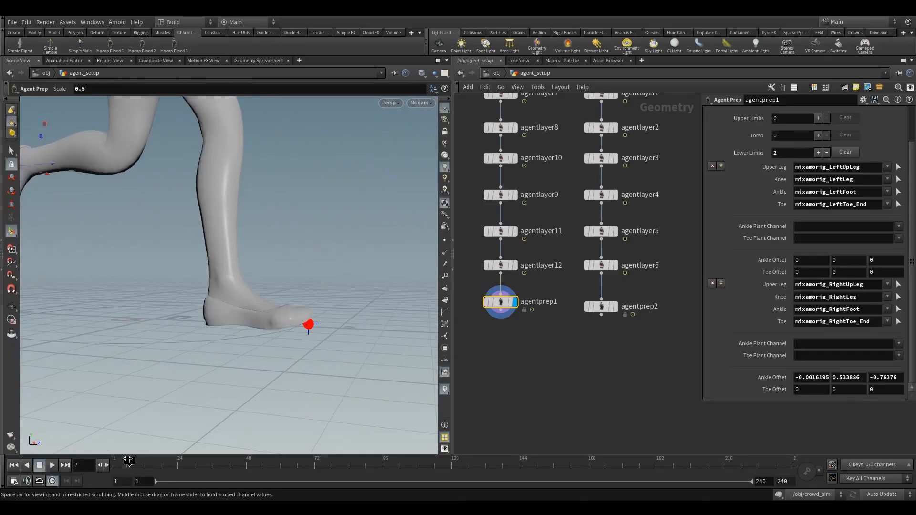
drag(129, 460, 131, 461)
alt+drag(206, 323, 186, 316)
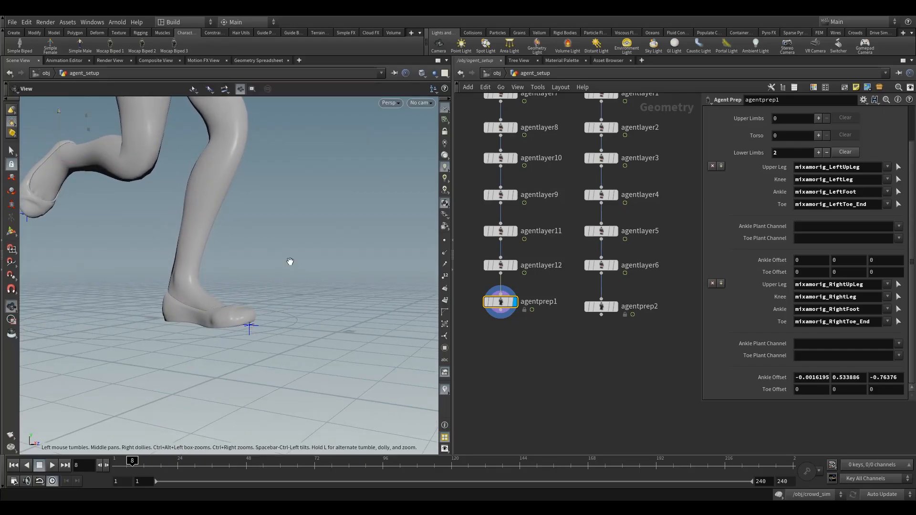
key(space+3)
key(w)
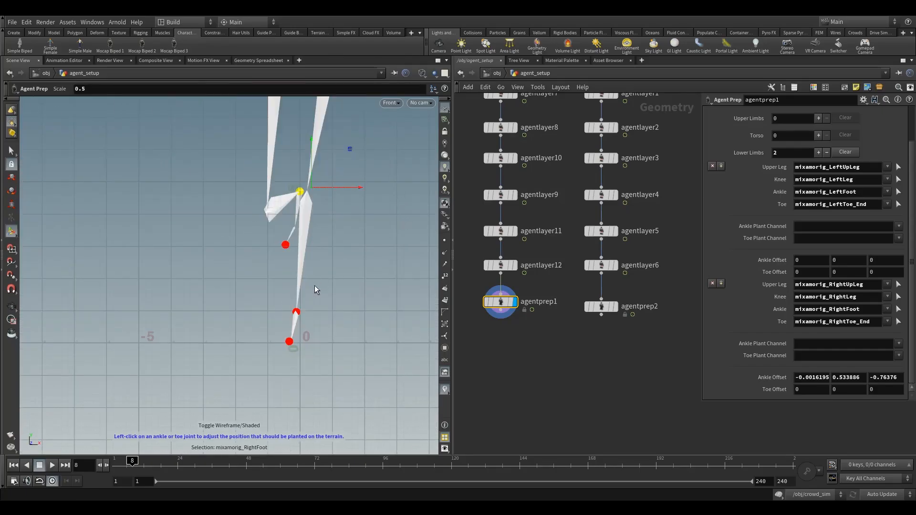
click(297, 312)
drag(295, 265, 291, 296)
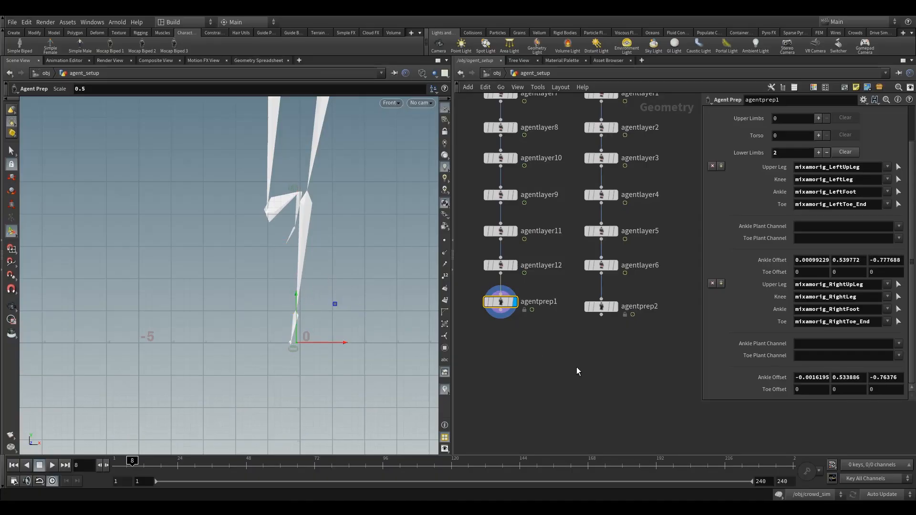
- Return to the perspective view, frame the whole agent, and display it with smooth shading instead of the skeleton
key(space)
key(space+1)
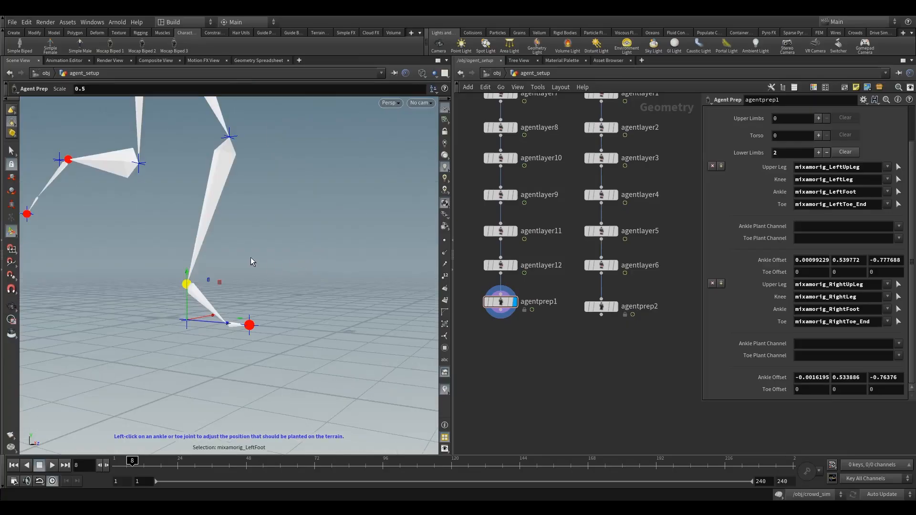
key(space)
middle_drag(280, 212, 342, 253)
right_drag(342, 253, 282, 251)
mouse_move(282, 251)
mouse_down()
mouse_move(322, 244)
mouse_move(274, 285)
mouse_move(248, 287)
mouse_up()
click(422, 73)
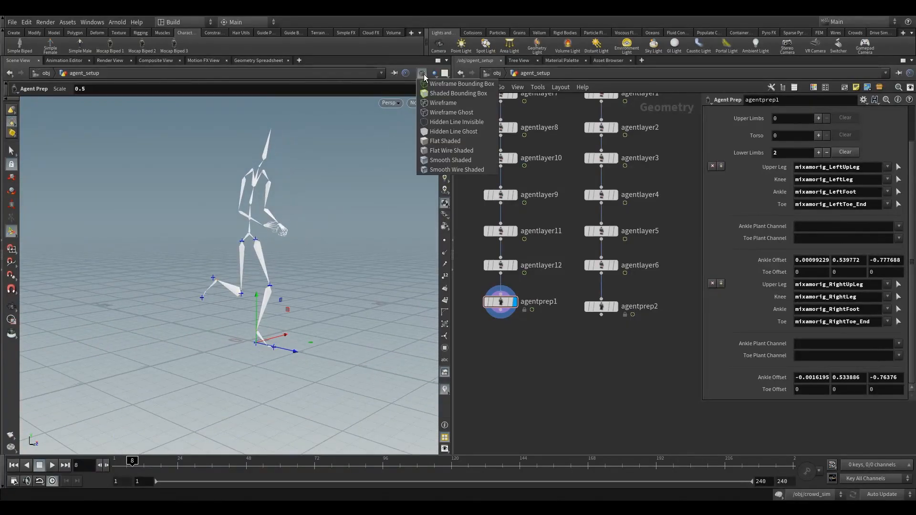
click(434, 170)
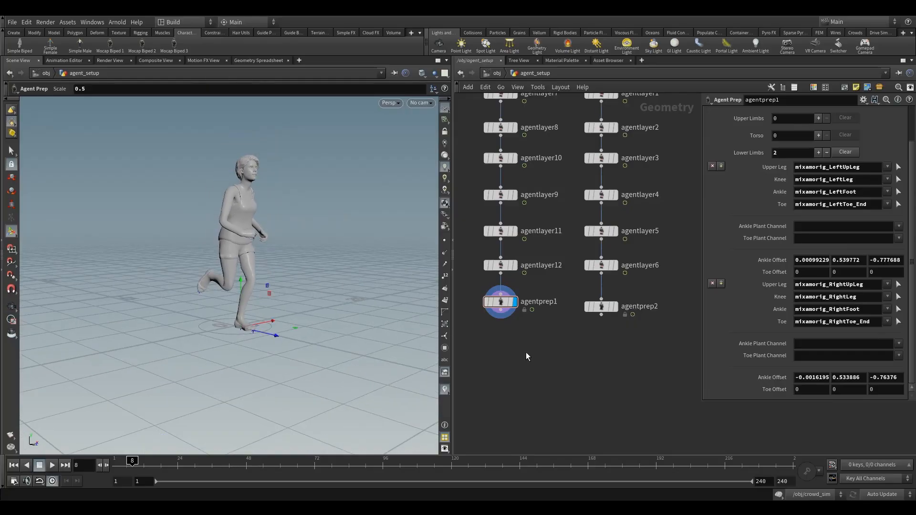
- Display the man agent's agentprep2 node and open its Additional Channels settings
click(614, 306)
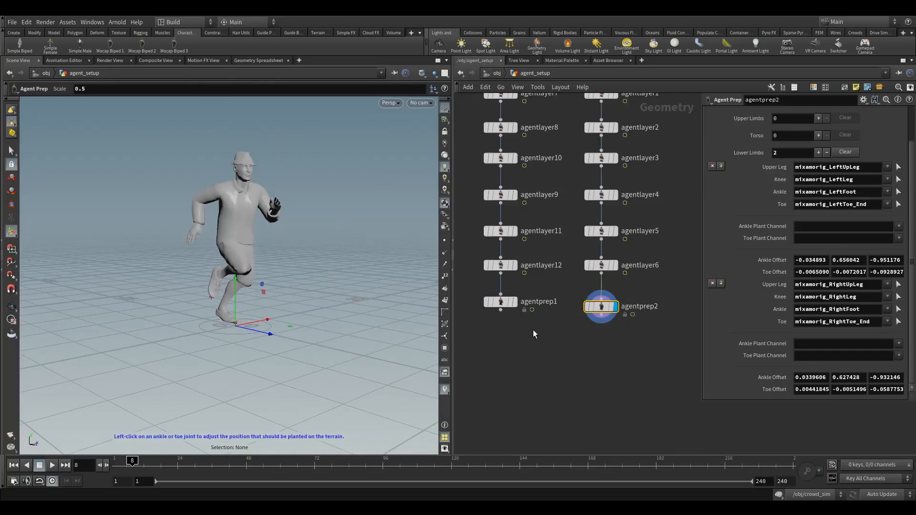
scroll(807, 281, up, 2)
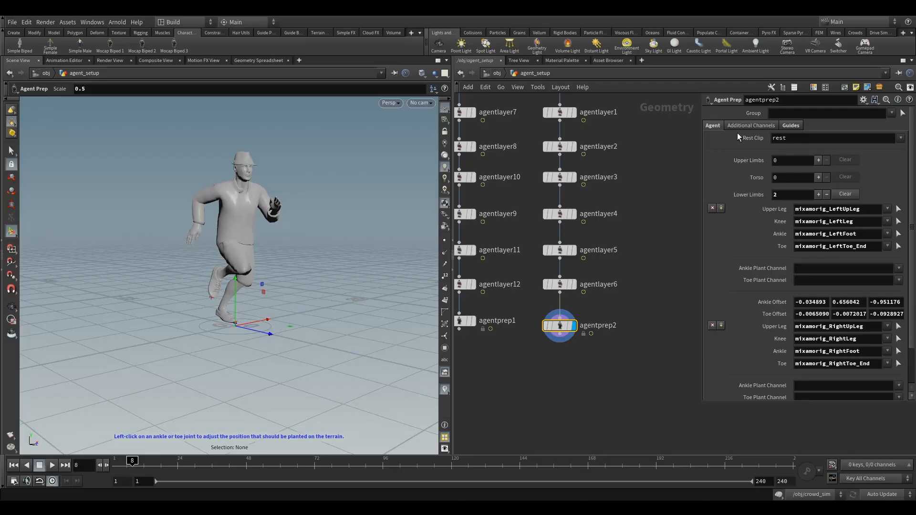
click(756, 125)
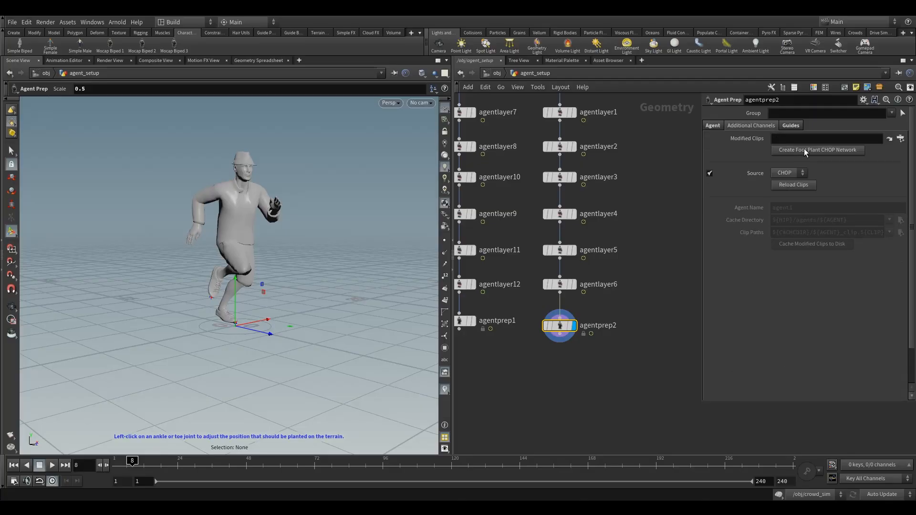
scroll(562, 387, down, 3)
drag(574, 376, 516, 180)
drag(523, 264, 544, 263)
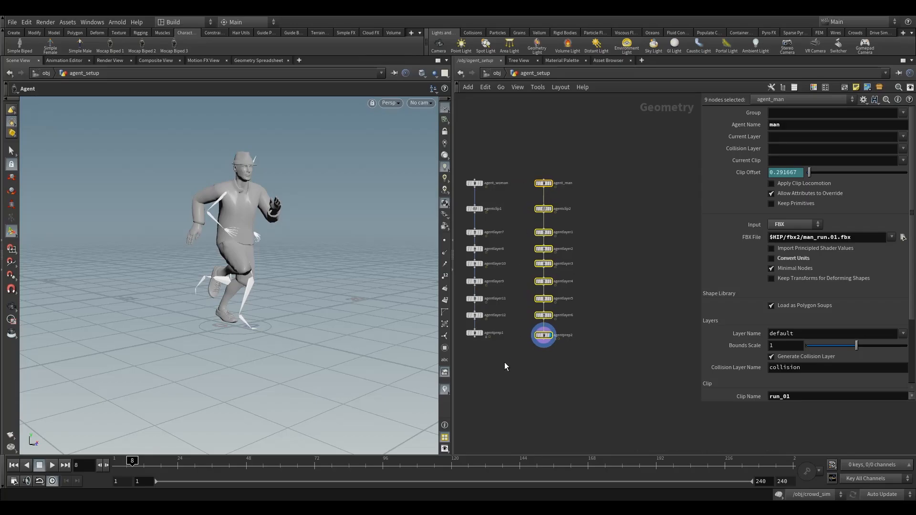
click(541, 336)
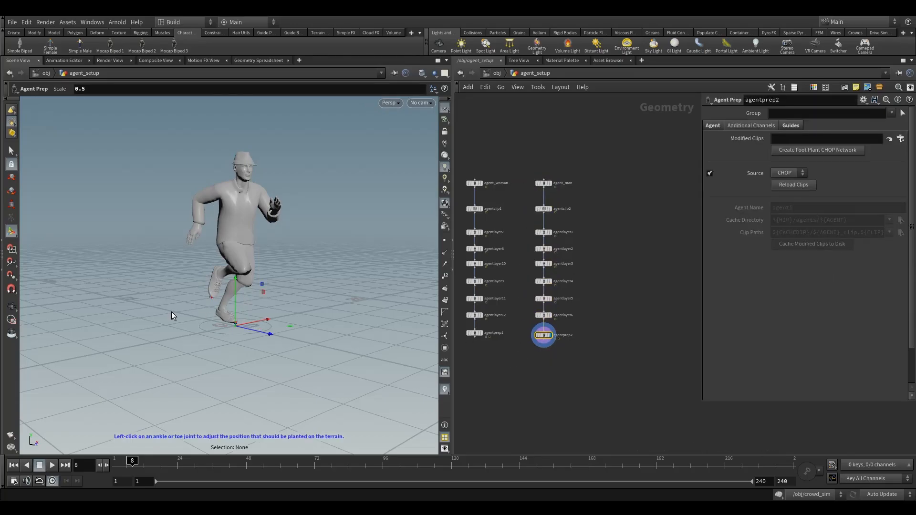
- Examine the man agent's running pose and the ankle and toe plant positions from several angles in the perspective view
alt+drag(172, 313, 209, 302)
alt+right_drag(209, 302, 280, 311)
alt+drag(280, 310, 251, 333)
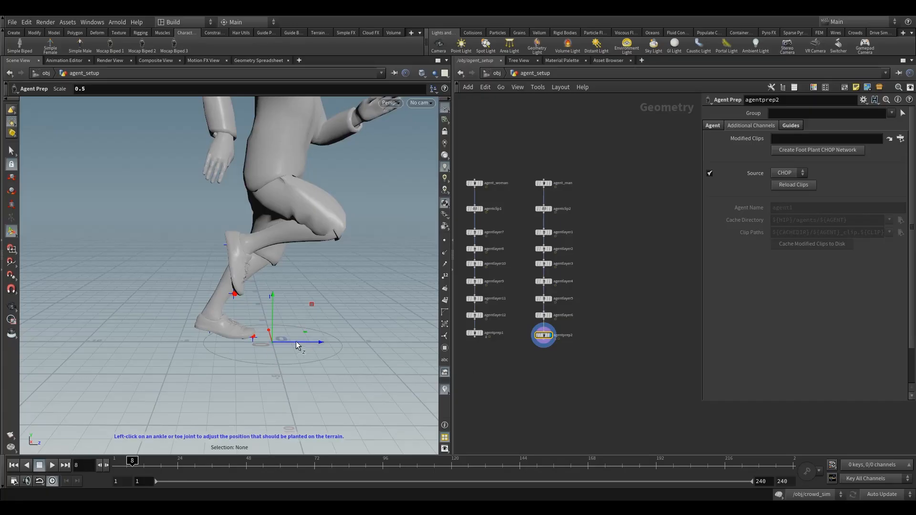
click(234, 294)
alt+drag(391, 244, 345, 233)
alt+middle_drag(346, 234, 350, 286)
alt+right_drag(350, 287, 331, 312)
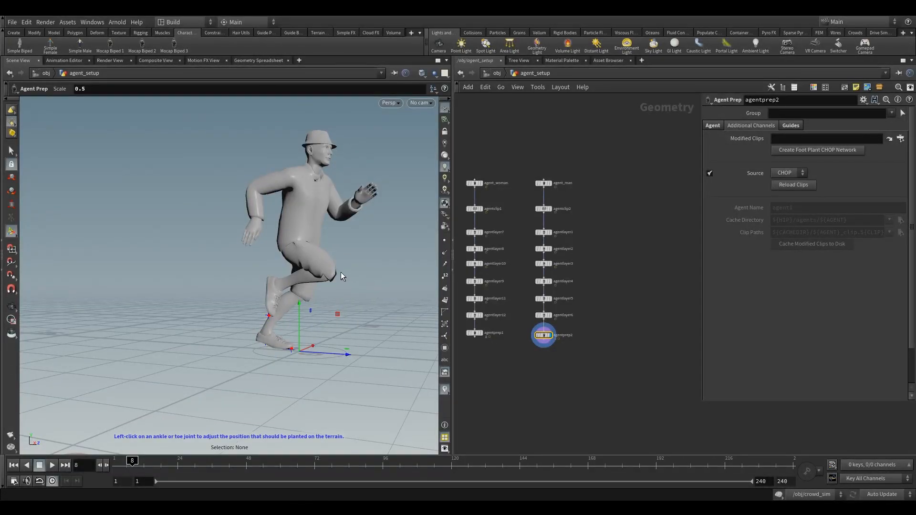
alt+drag(335, 281, 301, 292)
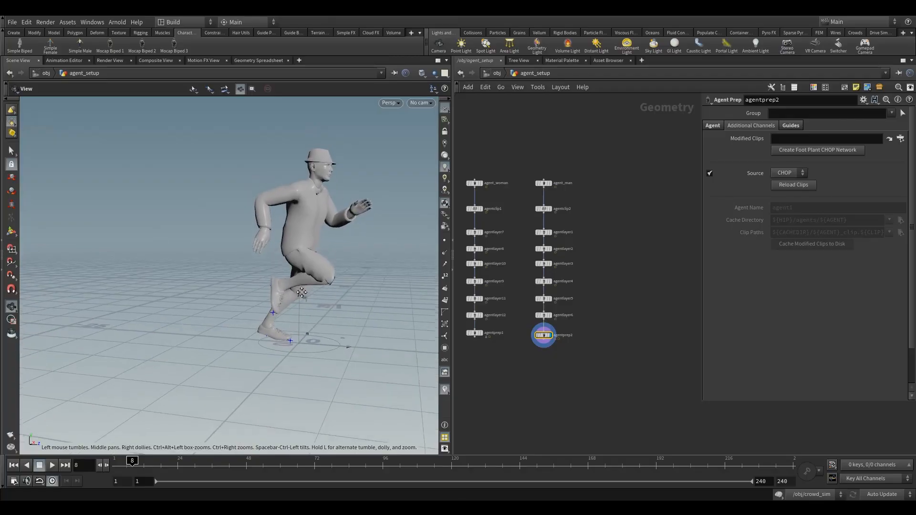
key(Return)
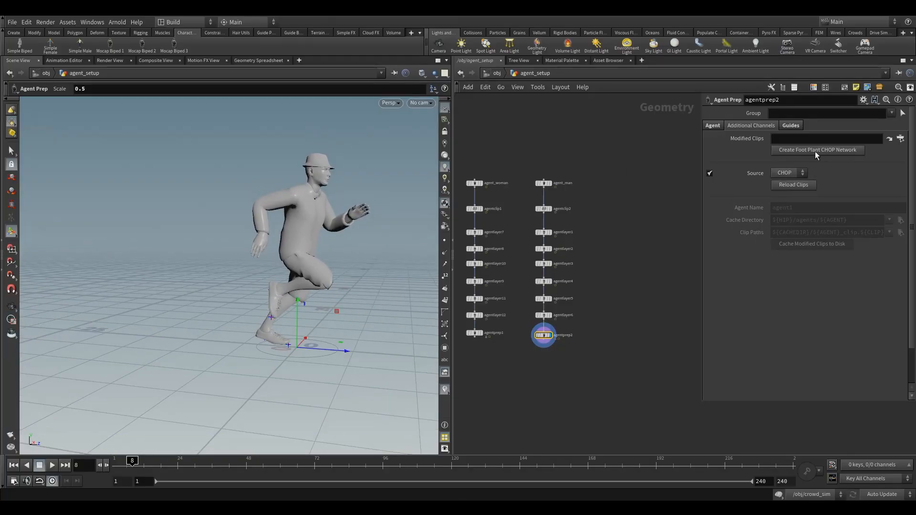
alt+drag(302, 340, 286, 331)
alt+right_drag(286, 331, 331, 347)
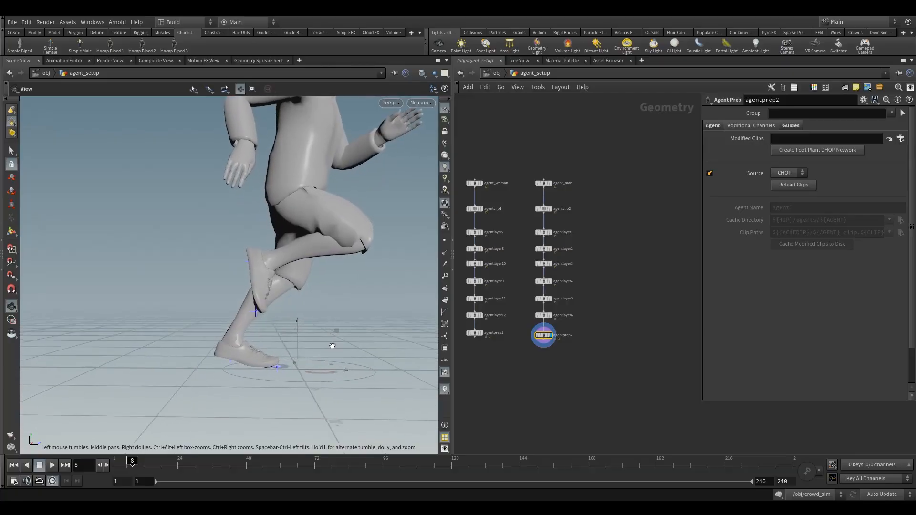
alt+drag(331, 348, 307, 359)
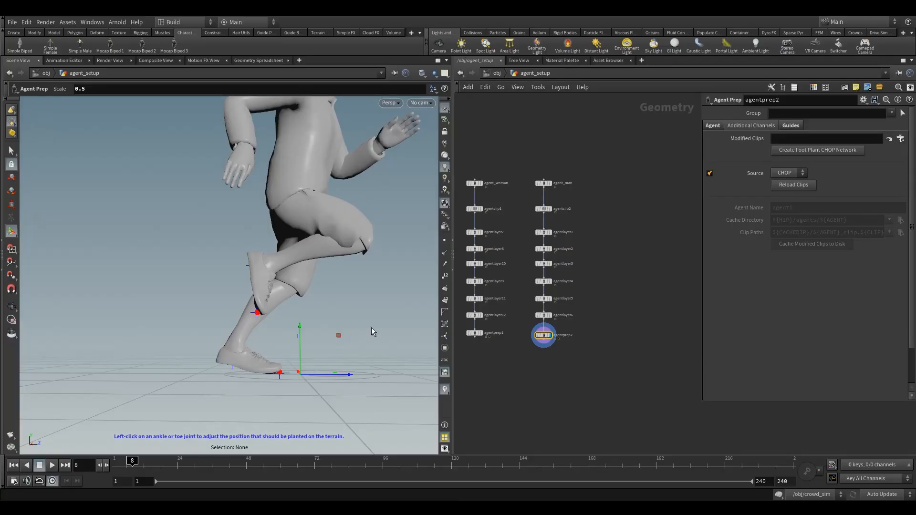
drag(573, 361, 528, 333)
alt+drag(338, 334, 313, 336)
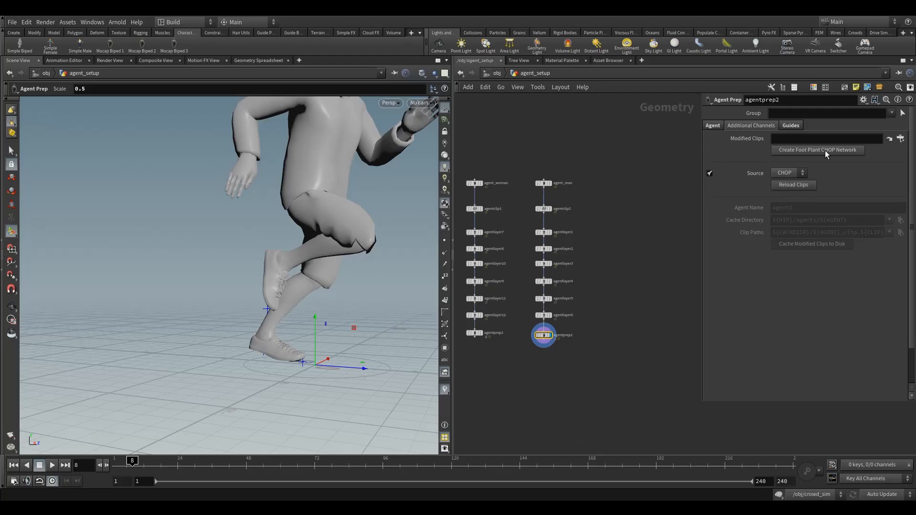
- Create the foot plant CHOP network for agentprep2, placed beside the node, and go inside it
click(811, 151)
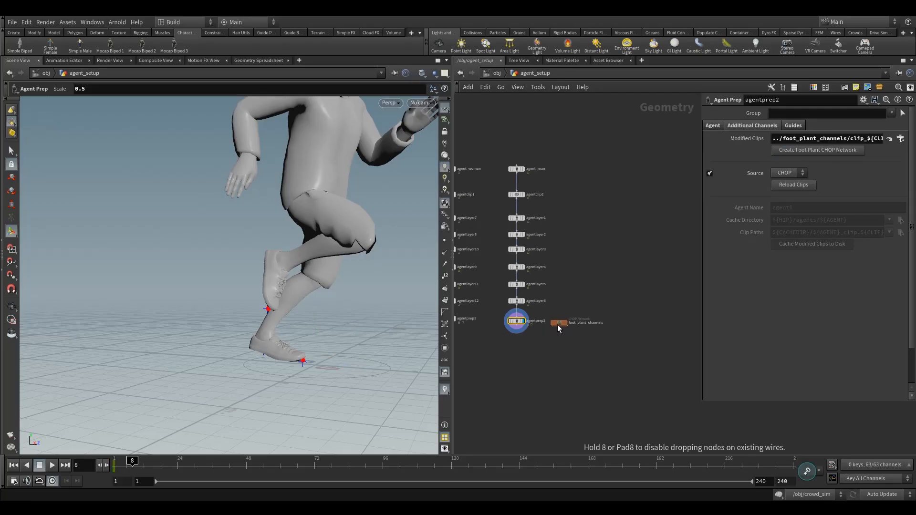
click(557, 324)
click(557, 307)
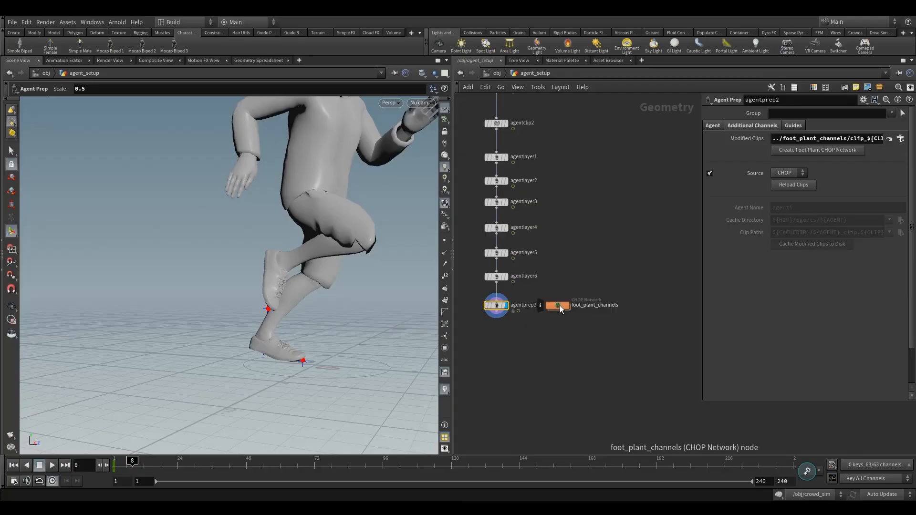
double_click(558, 305)
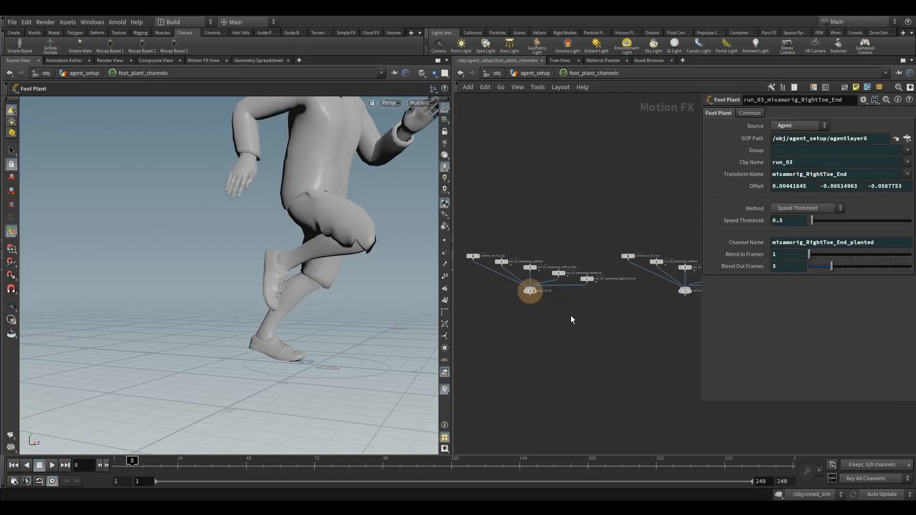
- Go to frame 1, enlarge the network area, and examine the agent, foot plant and merge nodes of each run clip
click(14, 466)
scroll(632, 342, up, 5)
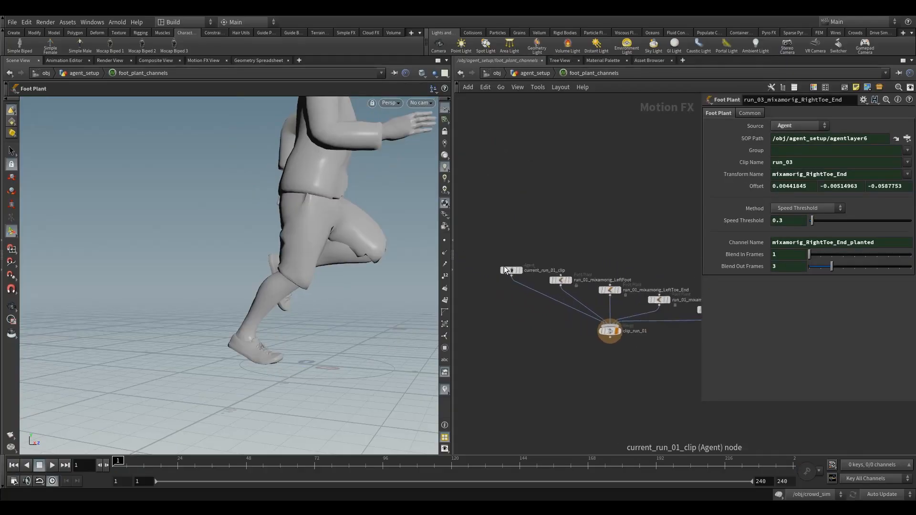
drag(491, 236, 549, 311)
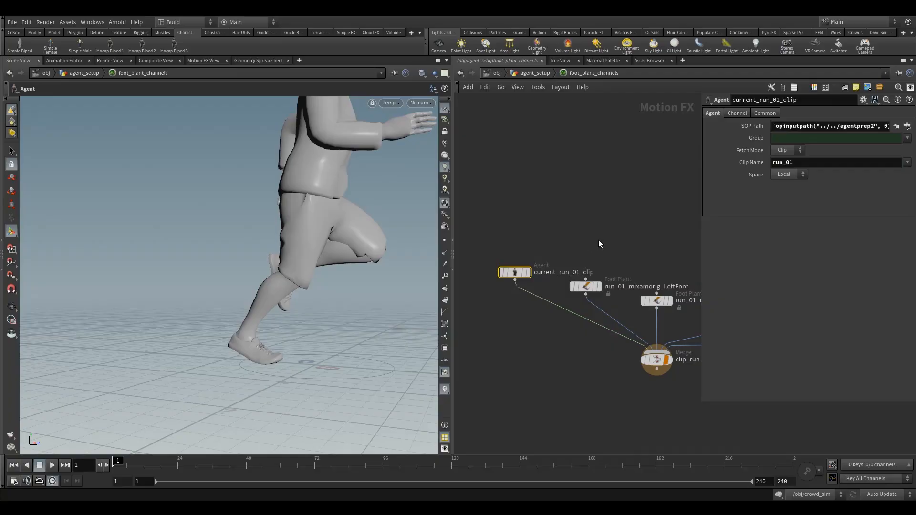
drag(453, 257, 325, 258)
scroll(420, 331, down, 6)
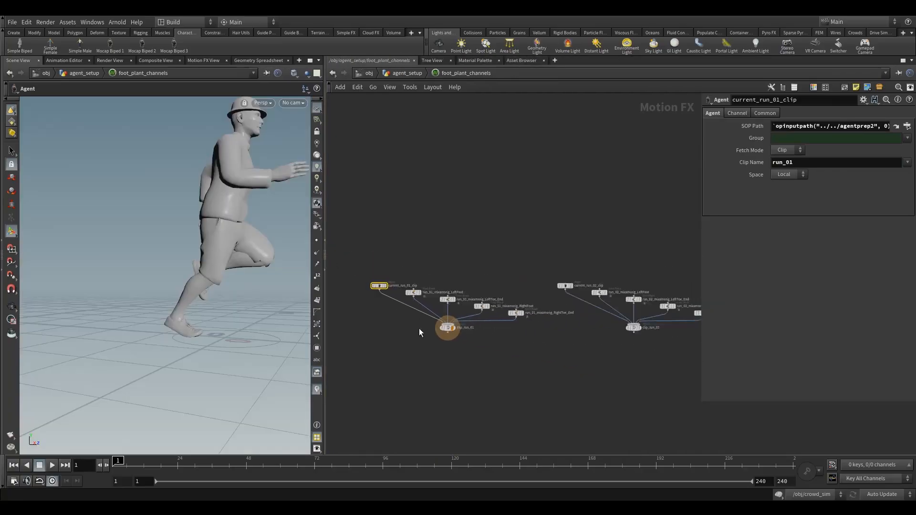
scroll(575, 289, up, 5)
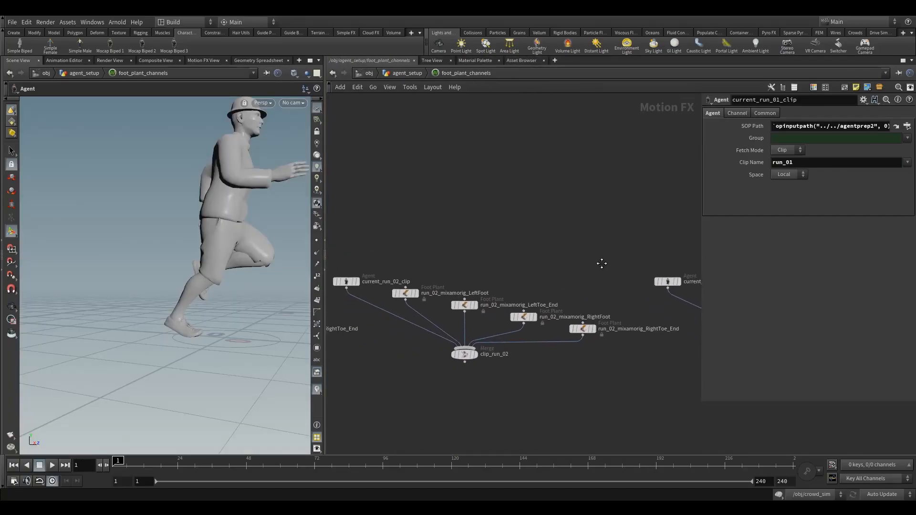
scroll(574, 289, down, 5)
scroll(429, 368, up, 6)
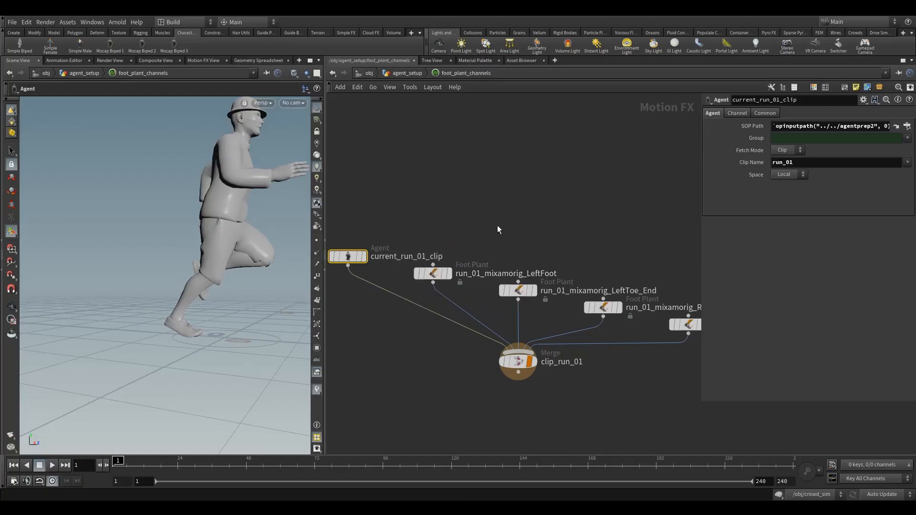
- Display the run_01_mixamorig_LeftFoot node and inspect its planted channel curve in the Motion FX view
drag(483, 229, 412, 292)
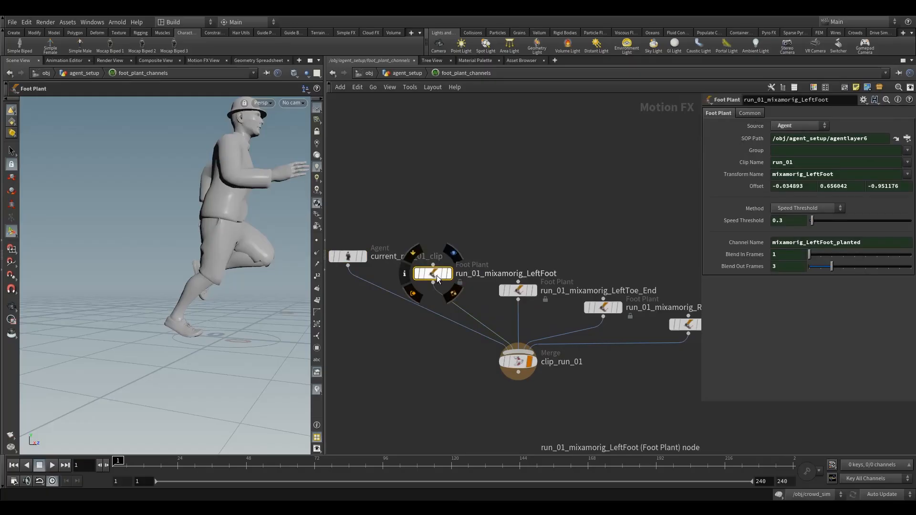
click(461, 258)
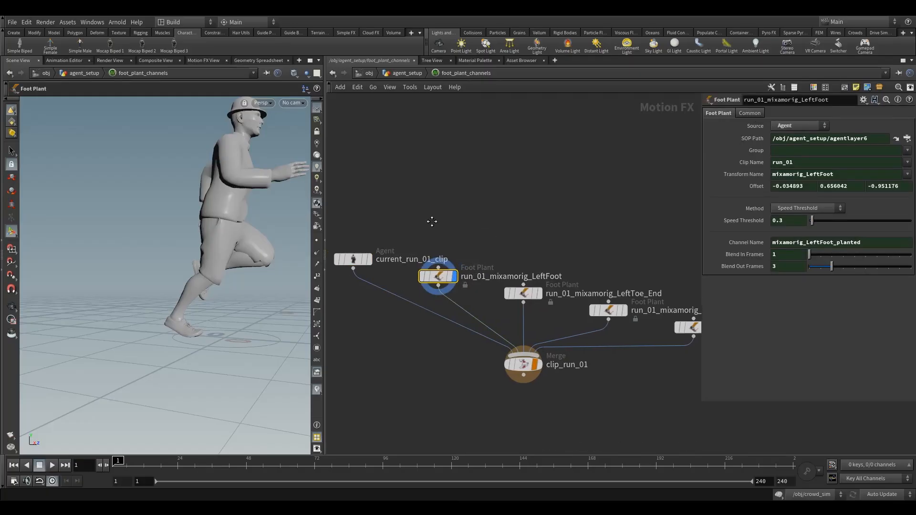
middle_drag(433, 219, 489, 233)
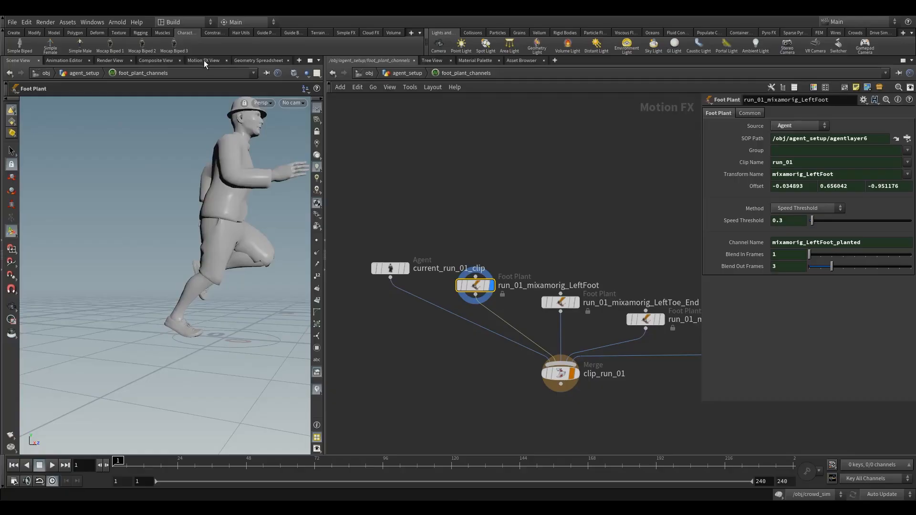
click(205, 60)
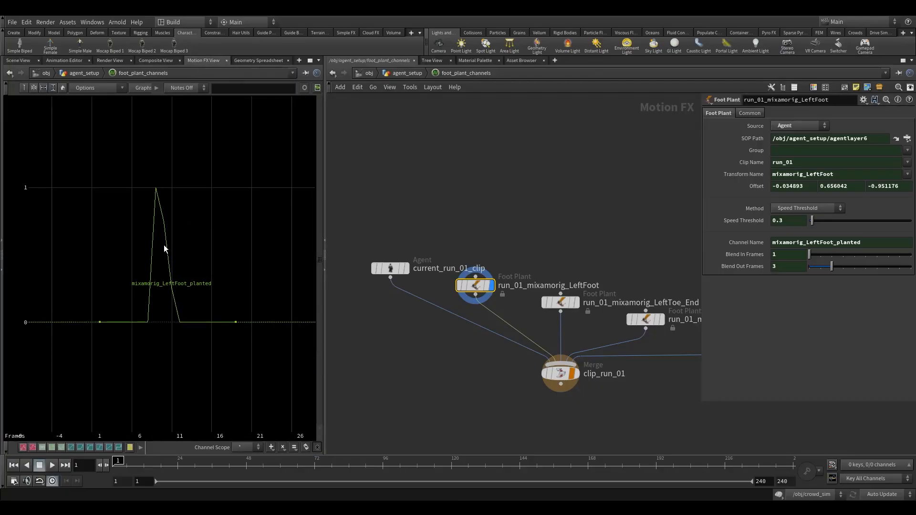
scroll(164, 244, up, 5)
scroll(164, 244, down, 4)
middle_drag(164, 245, 167, 222)
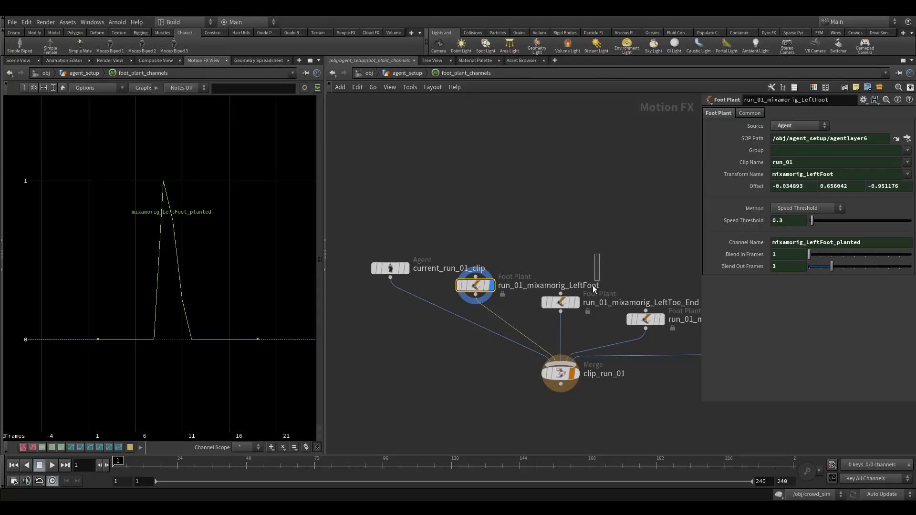
- Add the planted channel of run_01_mixamorig_LeftToe_End to the graph by displaying that node too
click(562, 303)
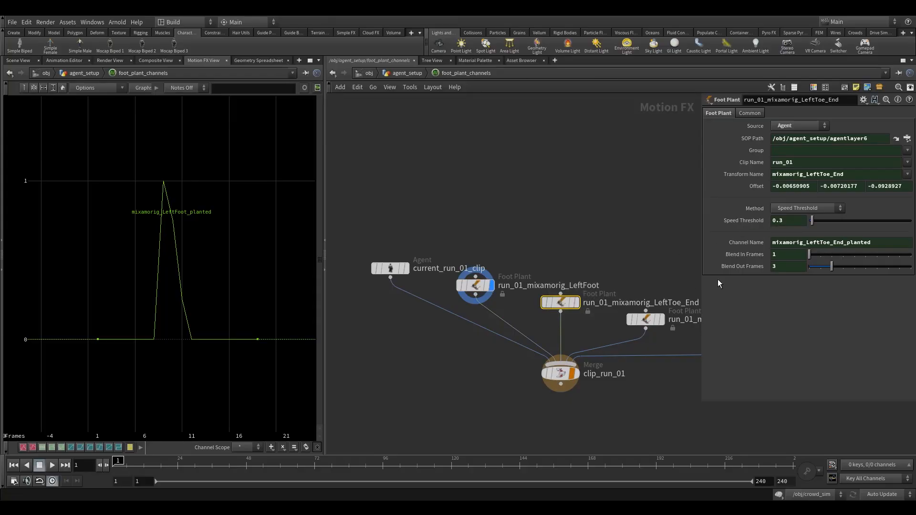
click(577, 303)
middle_drag(614, 260, 538, 231)
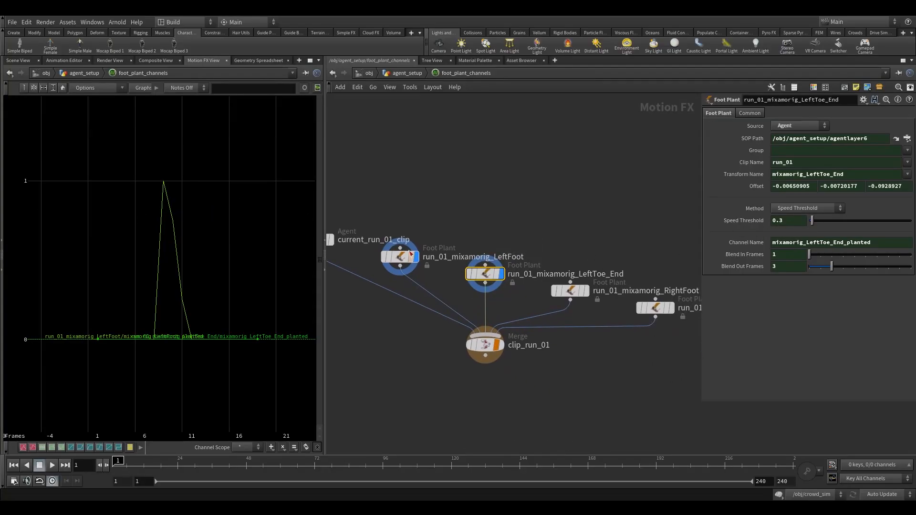
- Isolate the run_01_mixamorig_LeftToe_End channel in the graph, examine it, and turn off its display
click(416, 257)
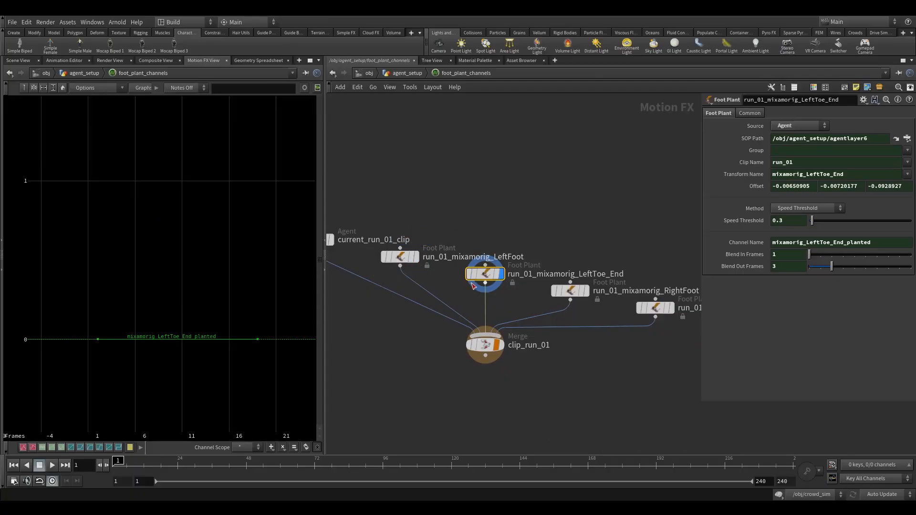
mouse_move(486, 276)
middle_drag(225, 318, 250, 306)
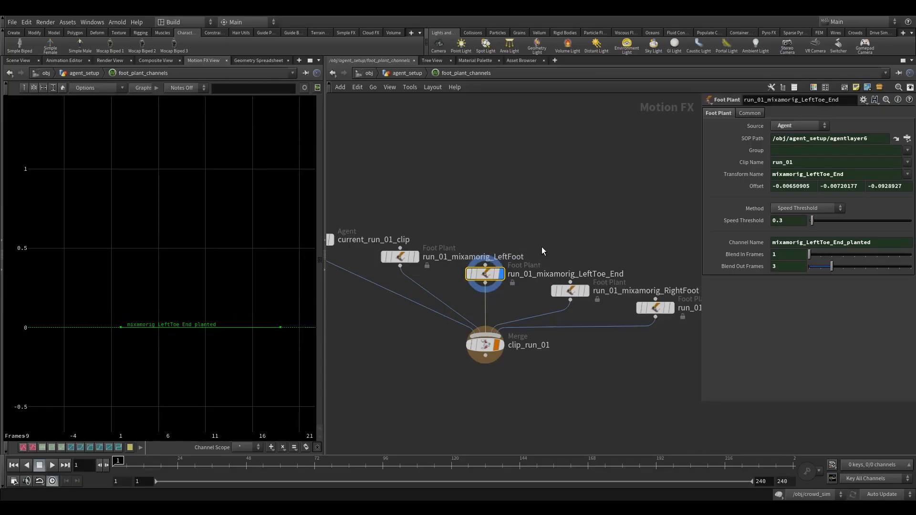
middle_drag(542, 248, 528, 252)
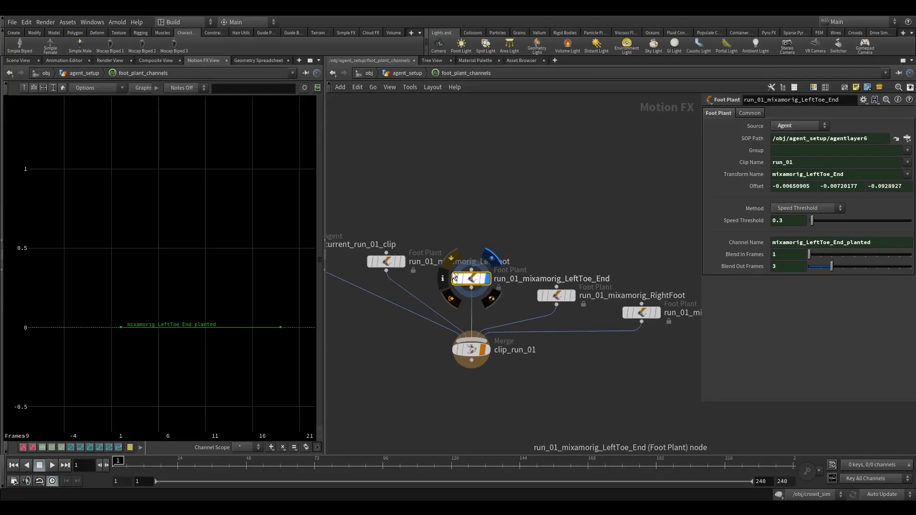
double_click(501, 262)
mouse_move(483, 283)
click(495, 266)
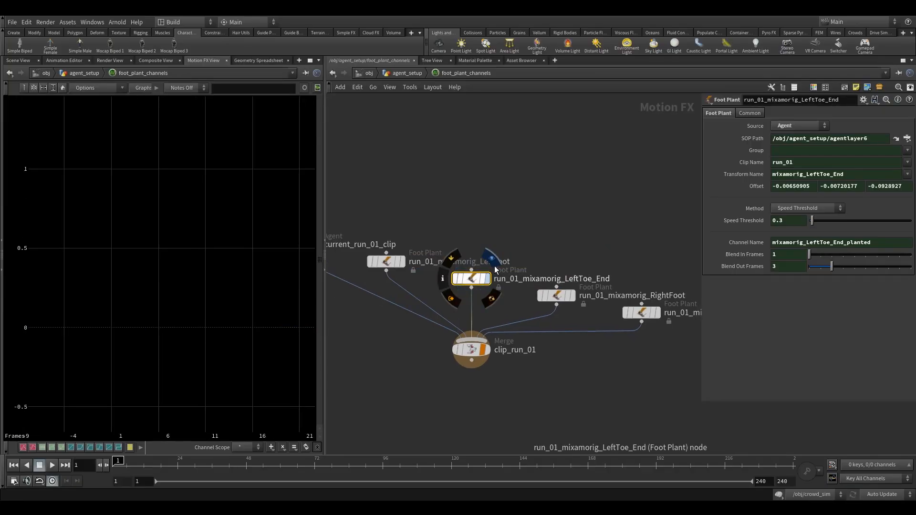
- Display the four run_01 foot plant channels together in the graph, for both feet and both toe ends
mouse_move(573, 295)
click(586, 278)
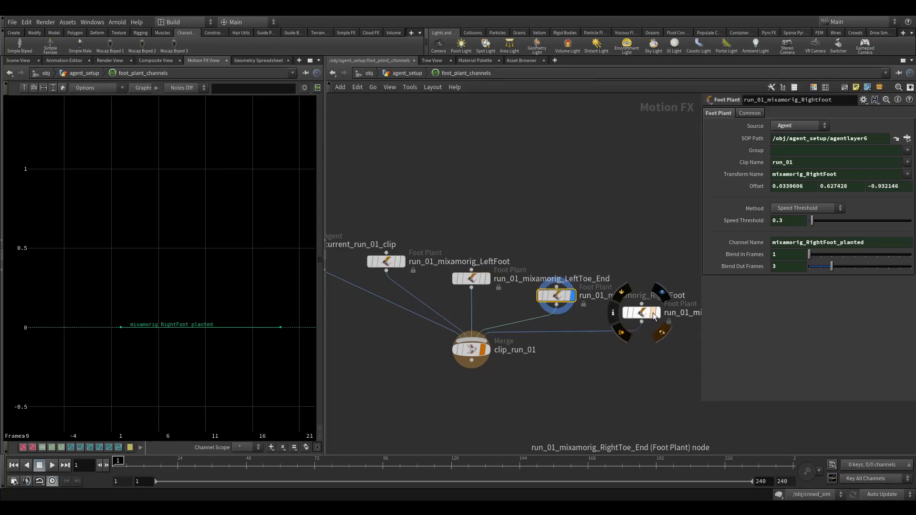
click(664, 291)
click(486, 279)
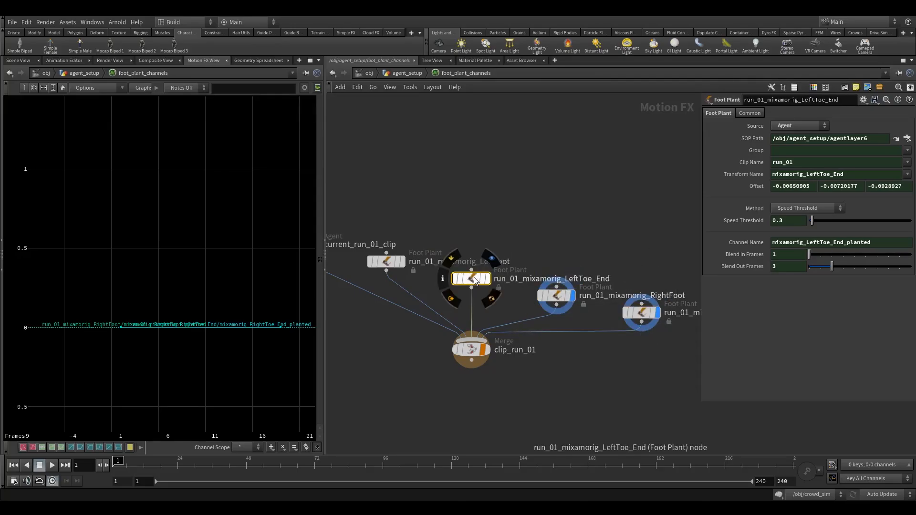
click(402, 261)
- Set the Speed Threshold of the run_01_mixamorig_LeftFoot node to 3
click(385, 261)
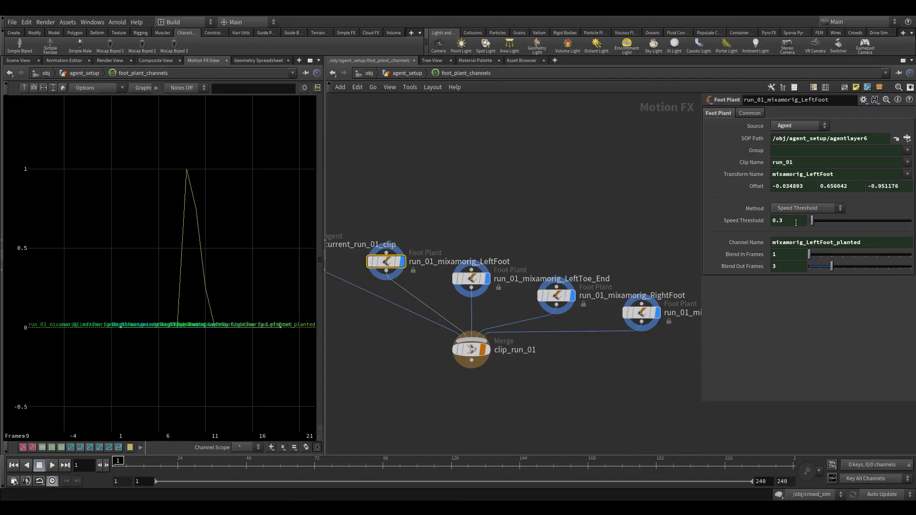
middle_drag(795, 223, 914, 225)
scroll(218, 281, down, 5)
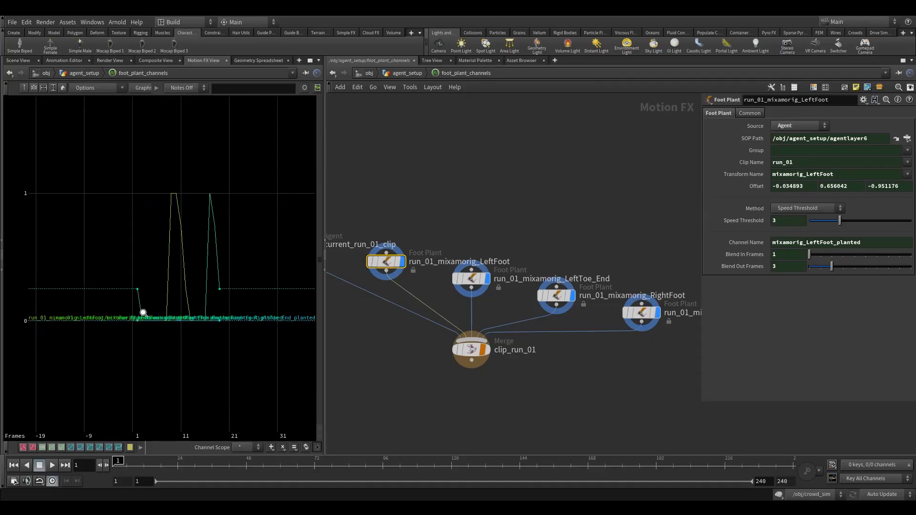
- Inspect the planted channels of run_01_mixamorig_RightToe_End and run_01_mixamorig_RightFoot one at a time, with the other displays off
mouse_move(400, 268)
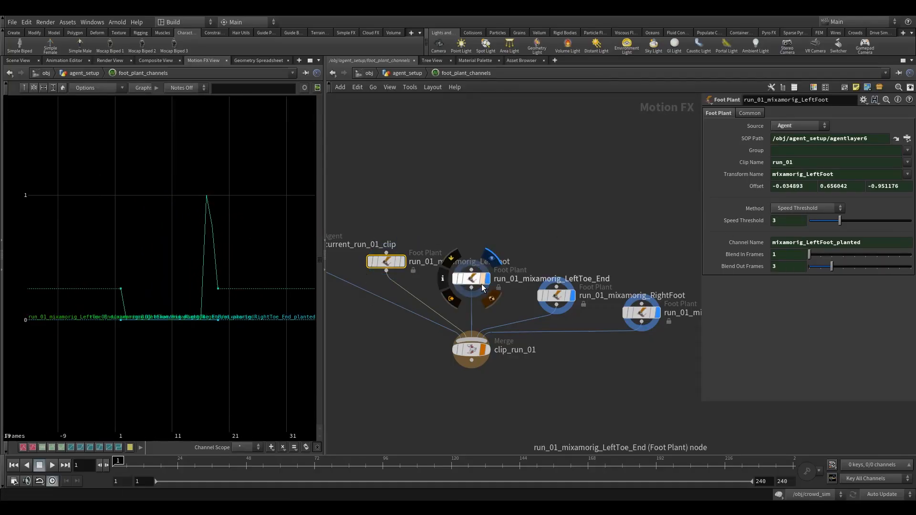
click(473, 278)
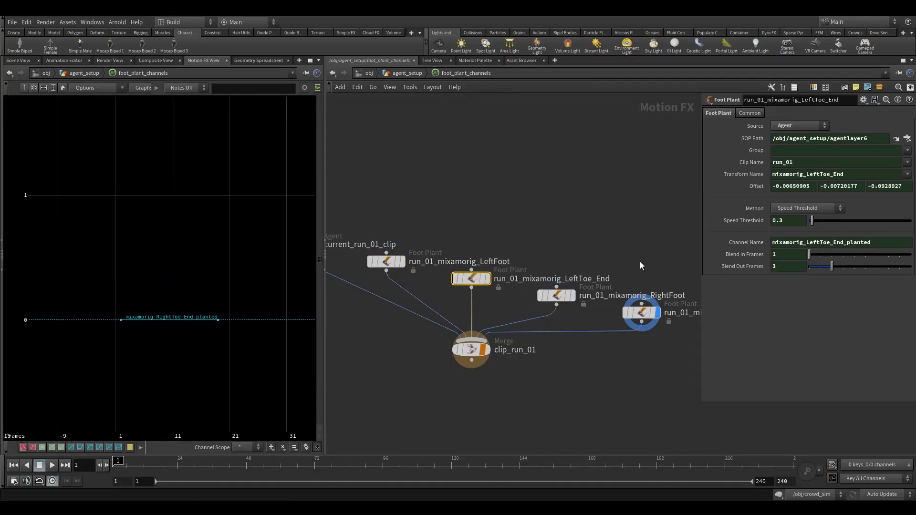
click(642, 313)
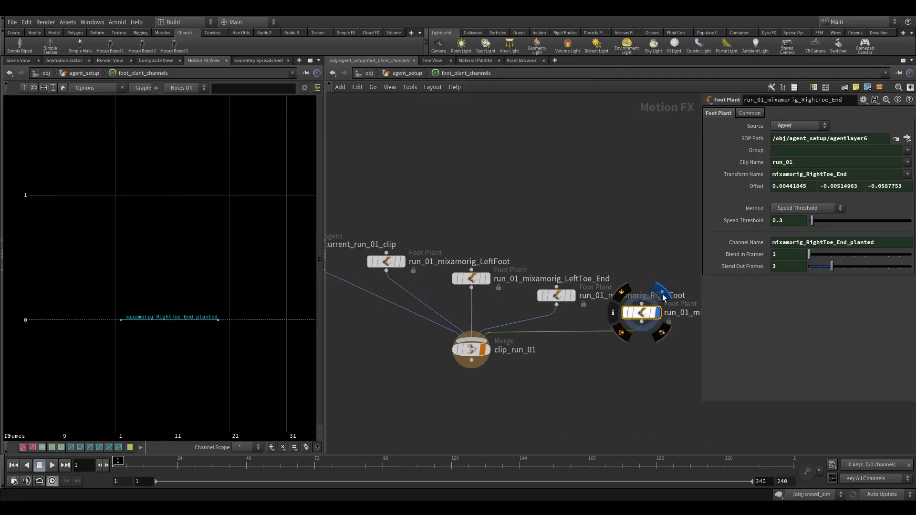
middle_drag(242, 284, 157, 304)
scroll(190, 306, up, 2)
scroll(191, 307, down, 4)
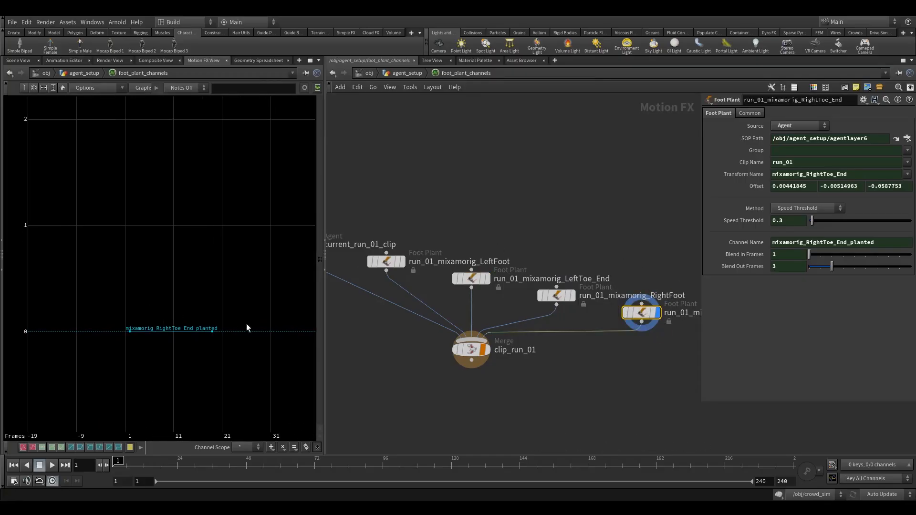
click(556, 295)
click(648, 313)
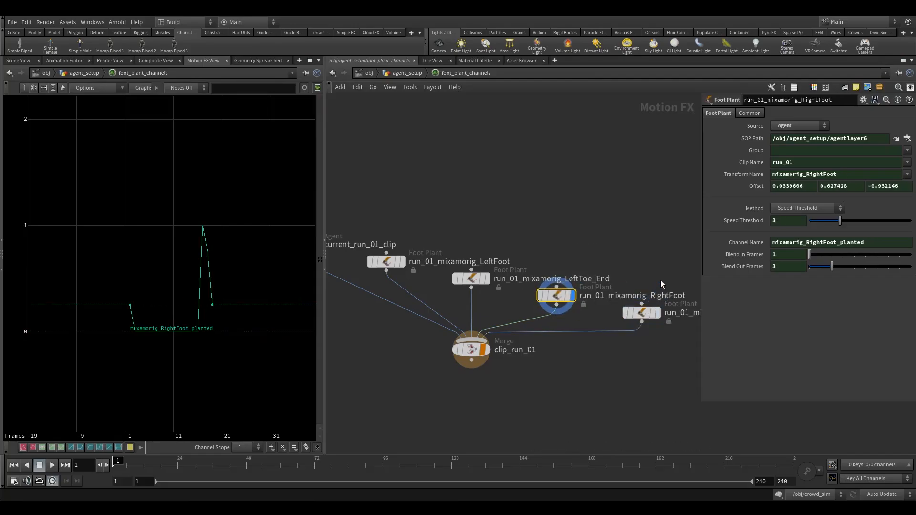
- Set the Speed Threshold of the run_01_mixamorig_RightToe_End node to 3
drag(675, 273, 632, 339)
scroll(382, 213, down, 5)
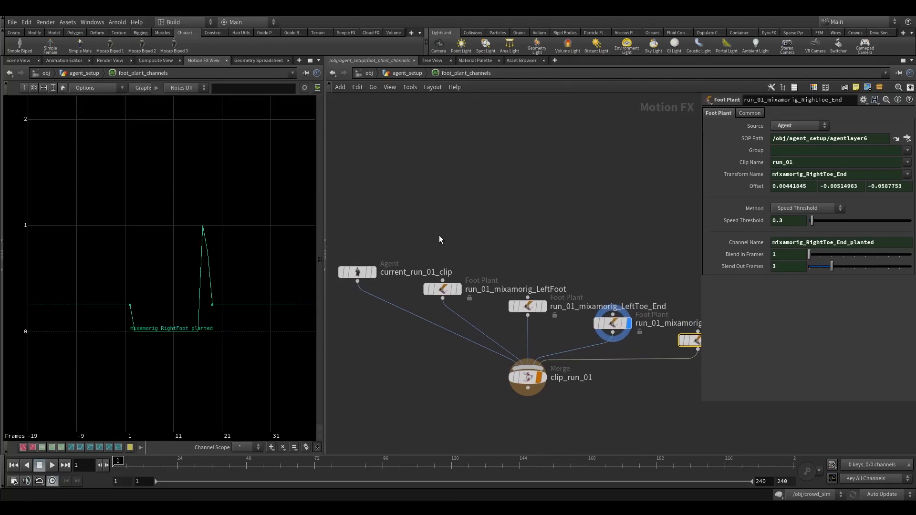
drag(391, 217, 537, 284)
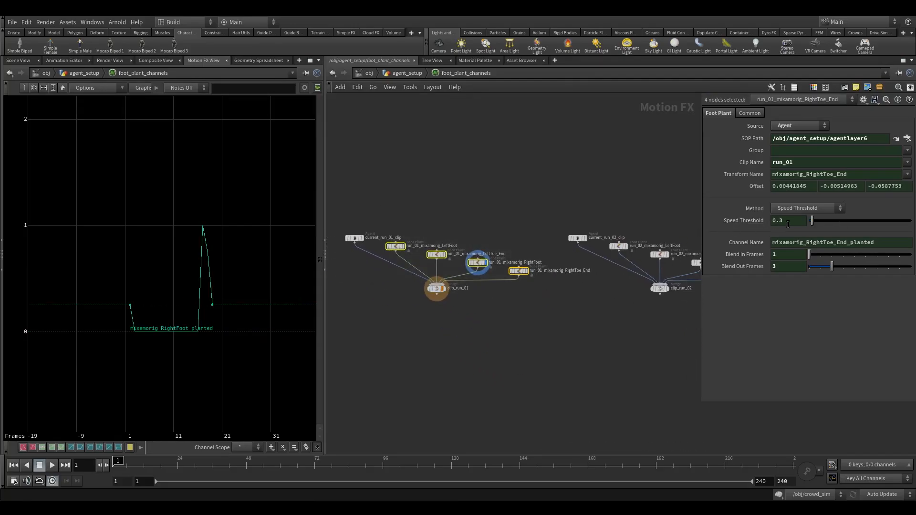
drag(501, 233, 465, 262)
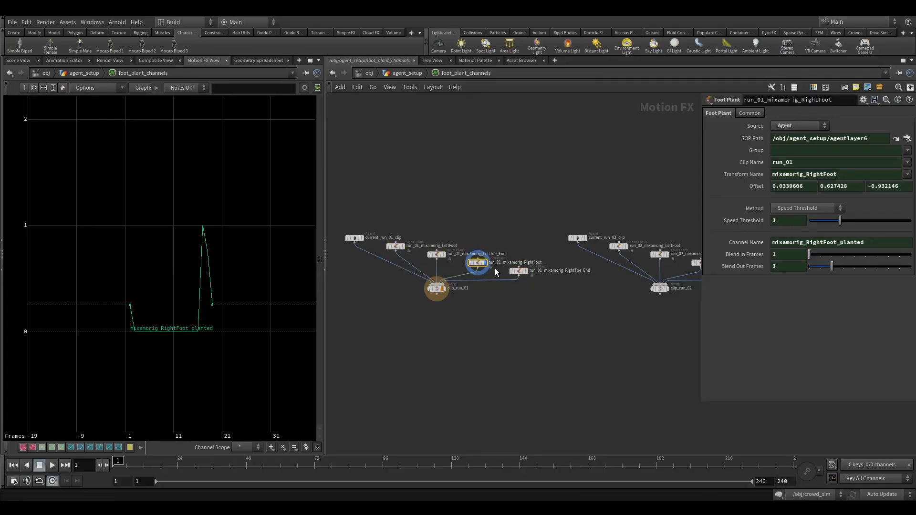
mouse_move(512, 242)
mouse_down()
mouse_move(542, 299)
mouse_move(511, 248)
mouse_up()
drag(795, 220, 741, 221)
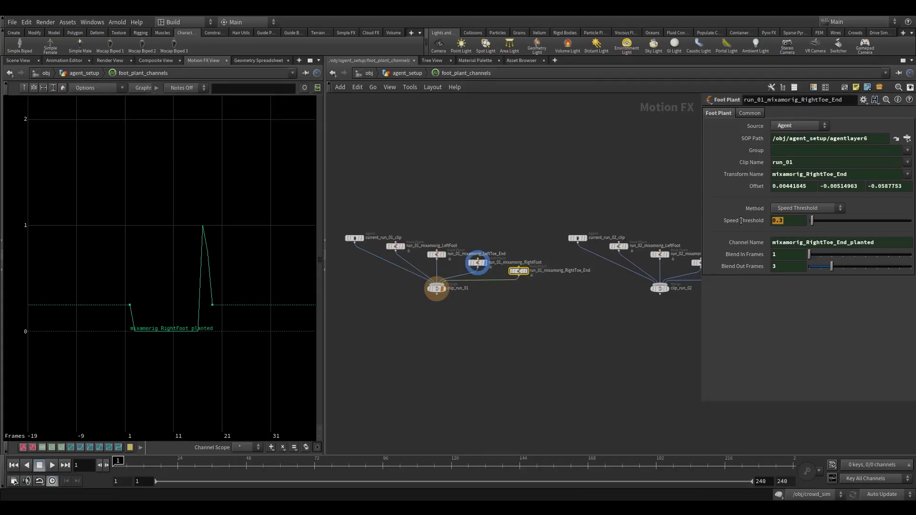
text(3)
key(Return)
- Check the ankle and toe speed thresholds on the foot_plant_channels network and on the run_01 and run_02 foot plant nodes inside it
click(401, 73)
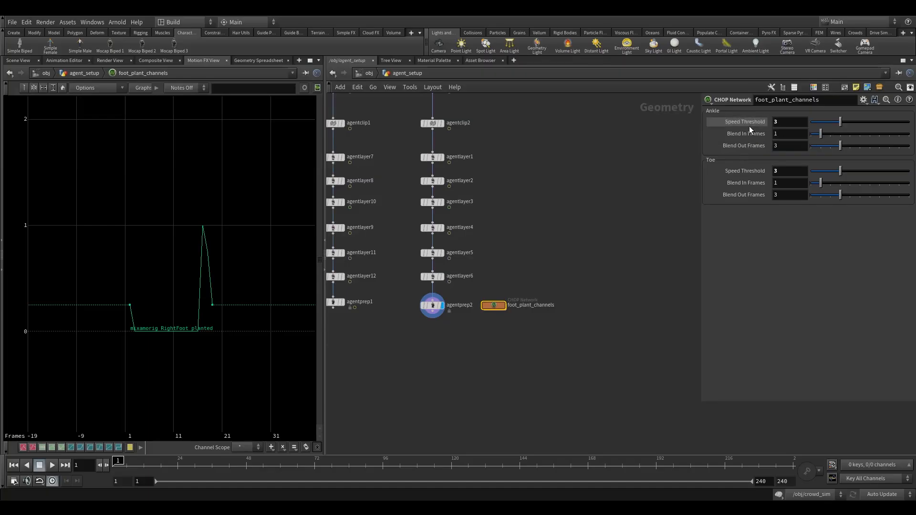
double_click(488, 306)
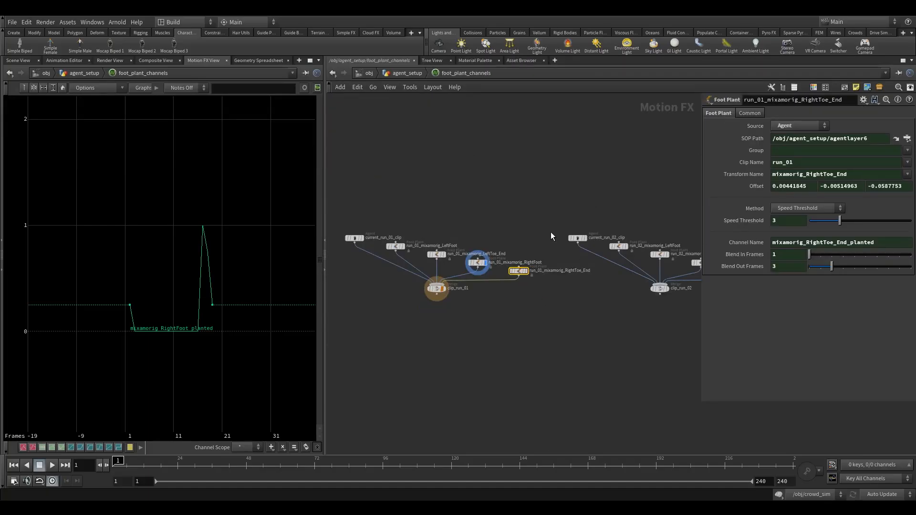
click(436, 254)
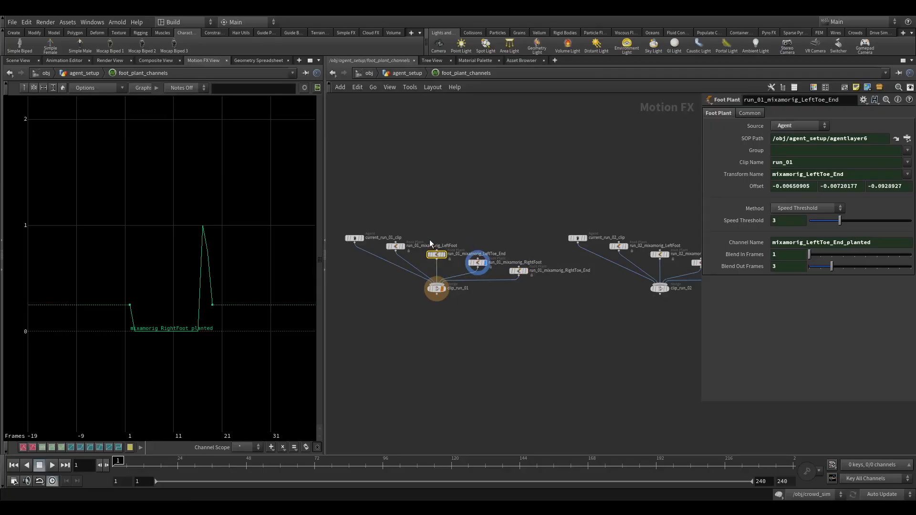
drag(393, 259, 393, 257)
click(578, 238)
click(618, 246)
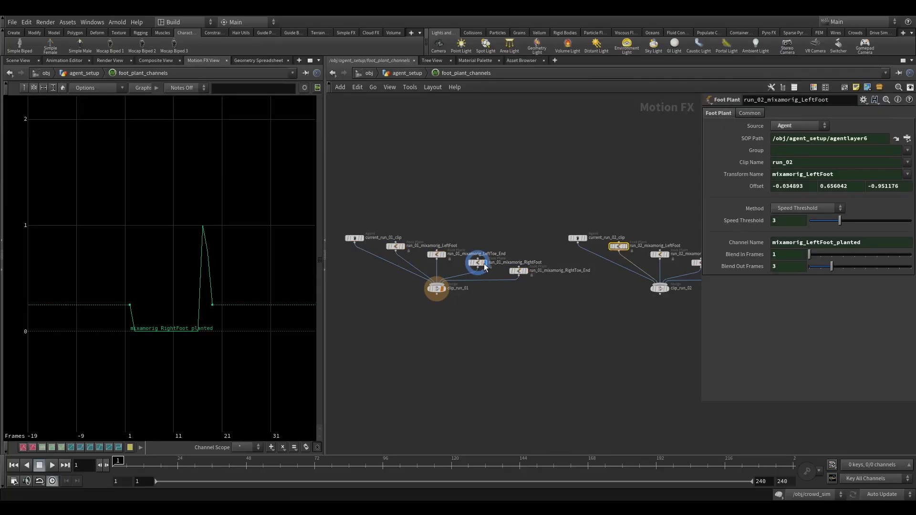
- Compare the planted curves of run_01_mixamorig_RightToe_End and run_01_mixamorig_RightFoot in the graph, and turn off both displays
click(518, 271)
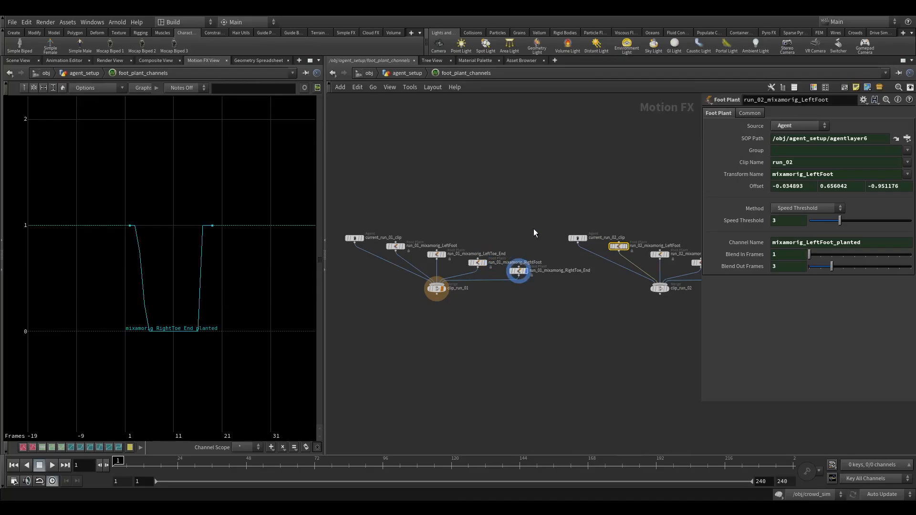
click(478, 262)
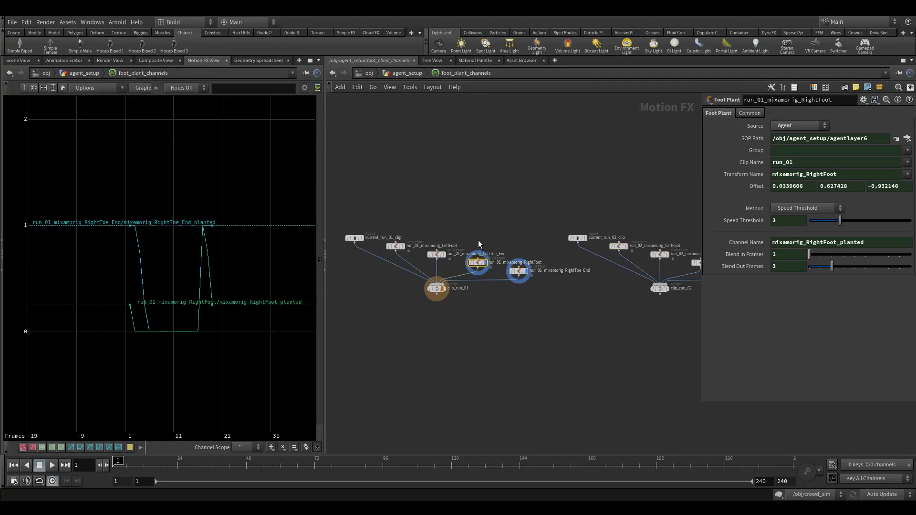
click(522, 273)
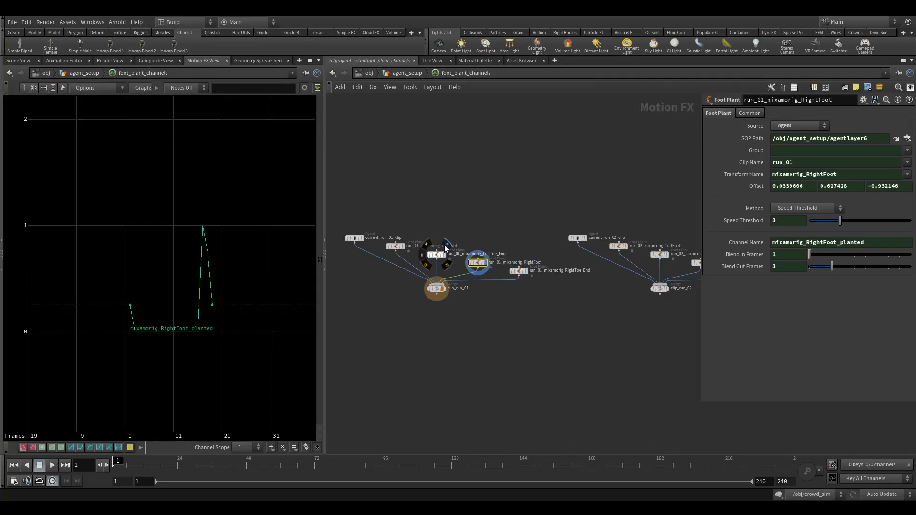
click(446, 249)
drag(445, 247, 438, 255)
click(444, 255)
click(485, 262)
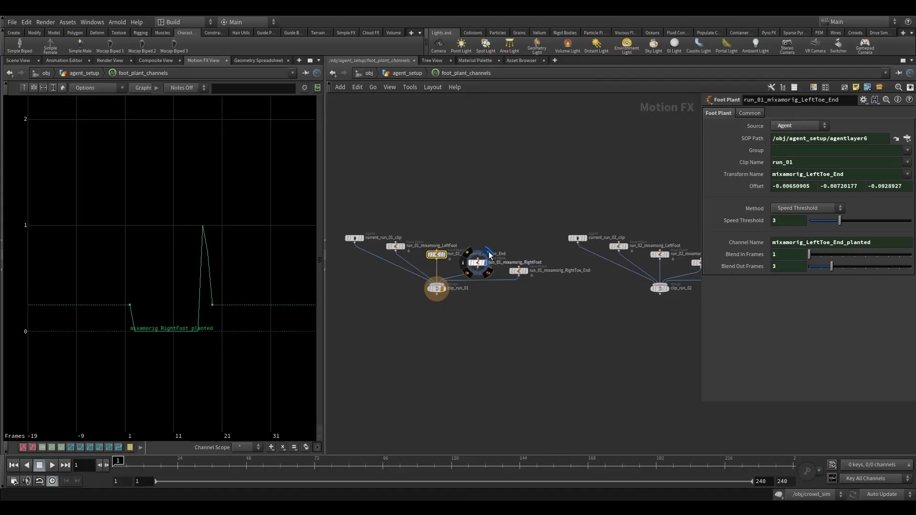
click(520, 268)
key(Escape)
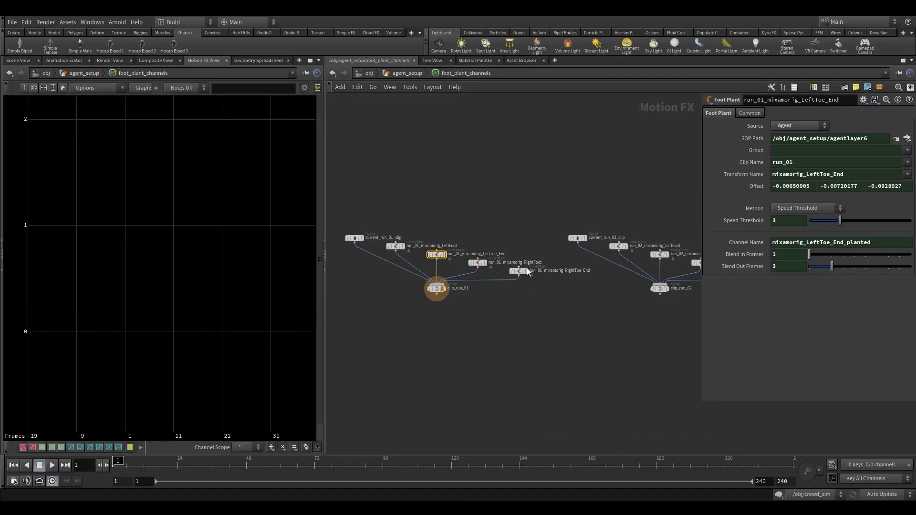
- Display run_01_mixamorig_LeftFoot alone to inspect its planted curve
click(520, 271)
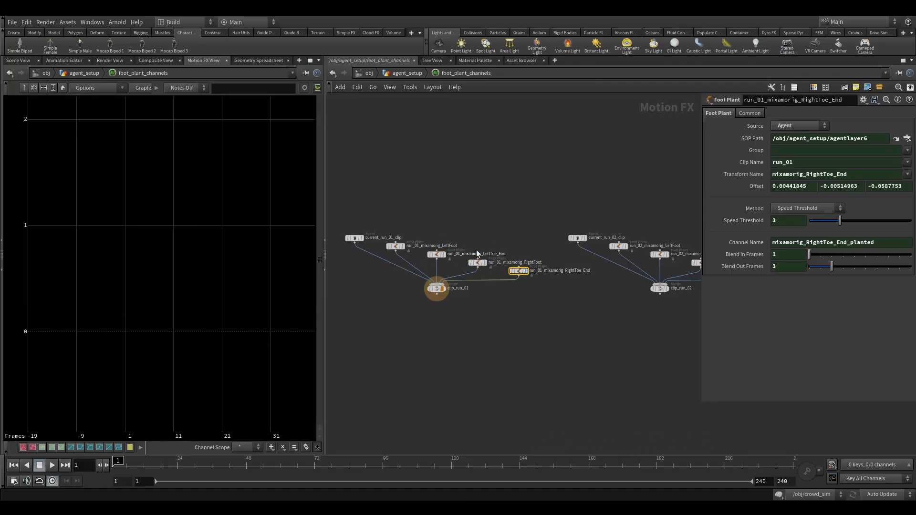
drag(390, 255, 390, 255)
shift+click(437, 254)
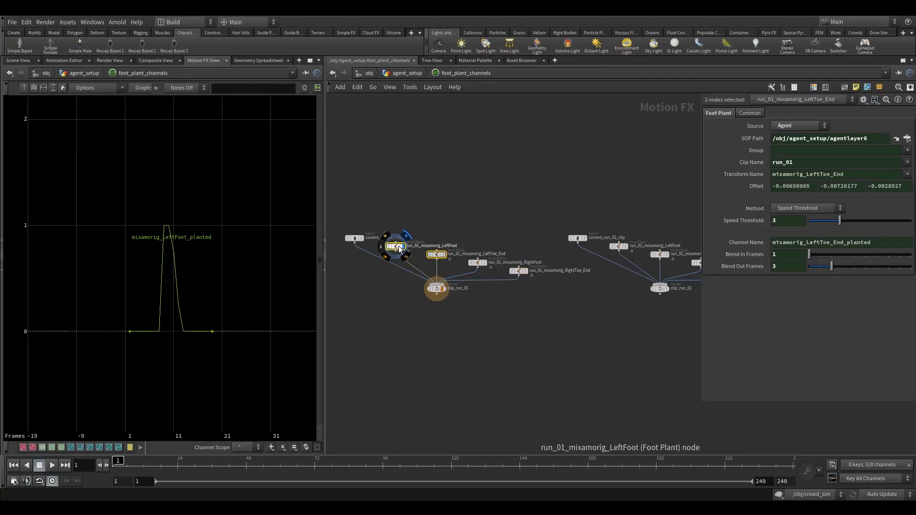
- Inspect the planted curves of run_02_mixamorig_LeftFoot and run_02_mixamorig_RightFoot one after the other, turning each display off again
click(620, 247)
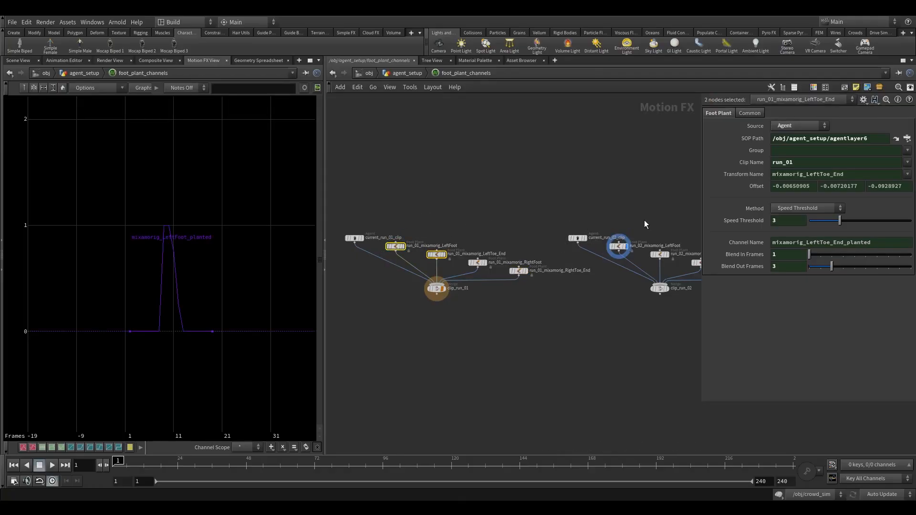
click(630, 237)
middle_drag(648, 215, 538, 201)
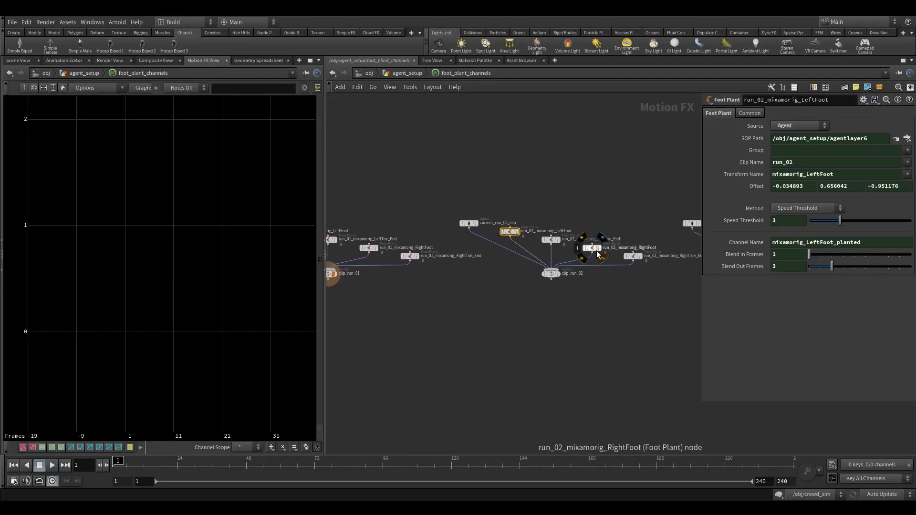
click(604, 237)
click(592, 247)
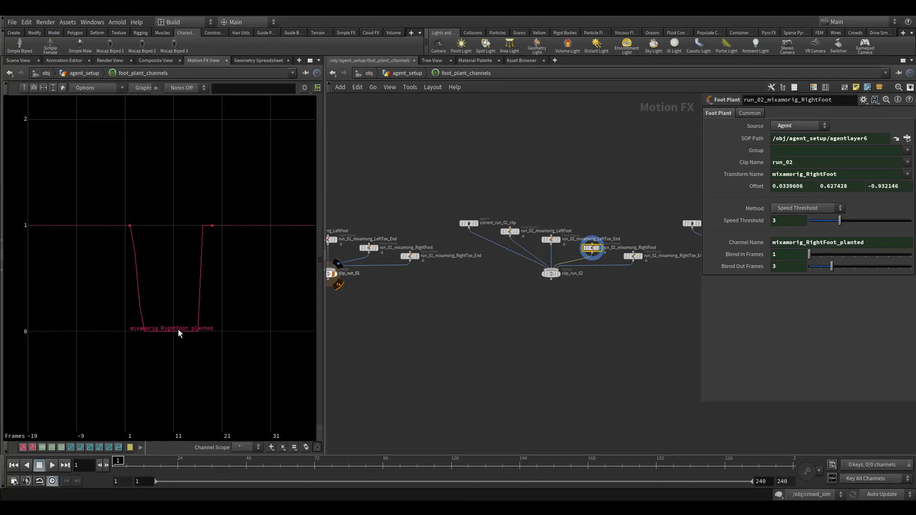
click(601, 241)
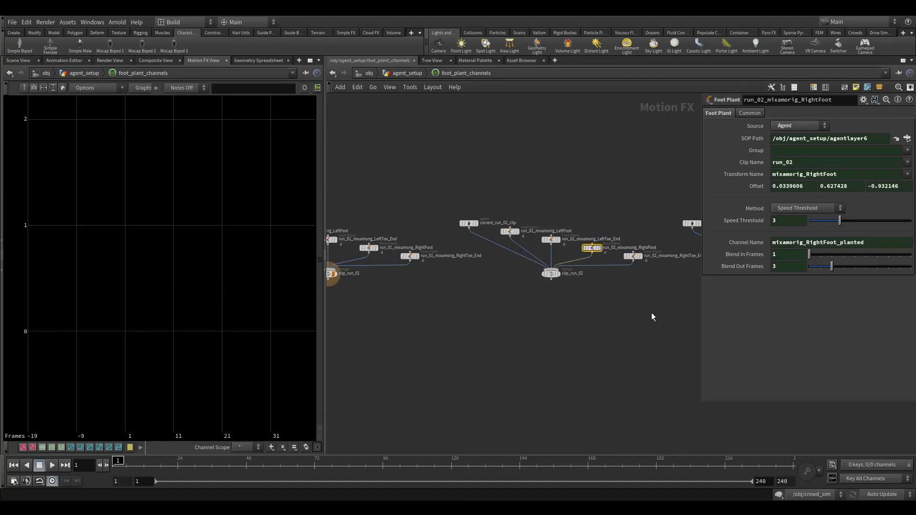
- Display the run_03 LeftFoot and RightFoot channels together and check the settings of run_03_mixamorig_RightToe_End
middle_drag(652, 313, 453, 296)
click(548, 213)
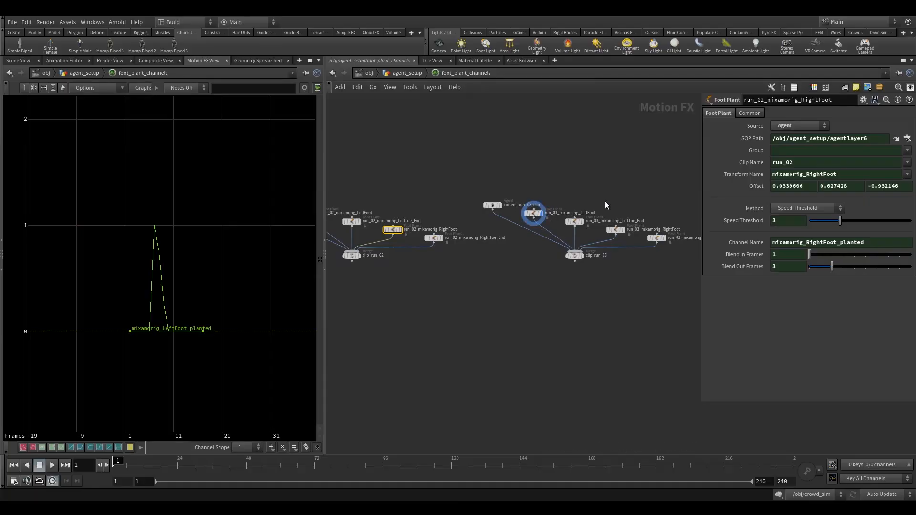
click(626, 228)
click(619, 232)
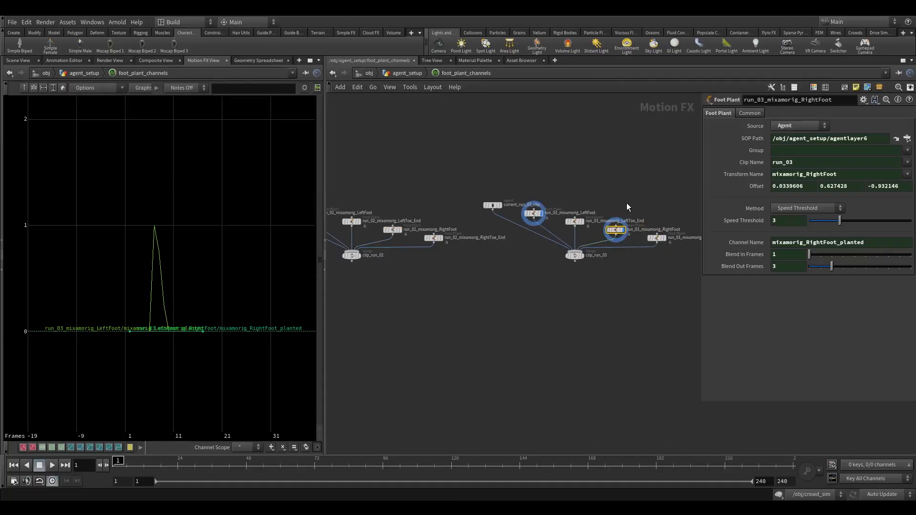
middle_drag(631, 202, 610, 214)
click(637, 249)
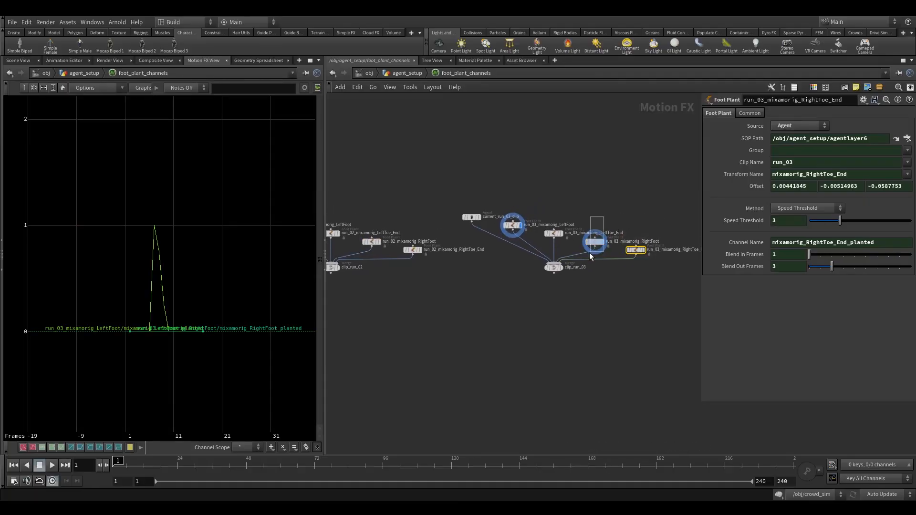
- Display run_03_mixamorig_LeftToe_End to compare its planted curve with the RightFoot channel, and turn all run_03 displays off
drag(590, 257, 590, 257)
click(554, 233)
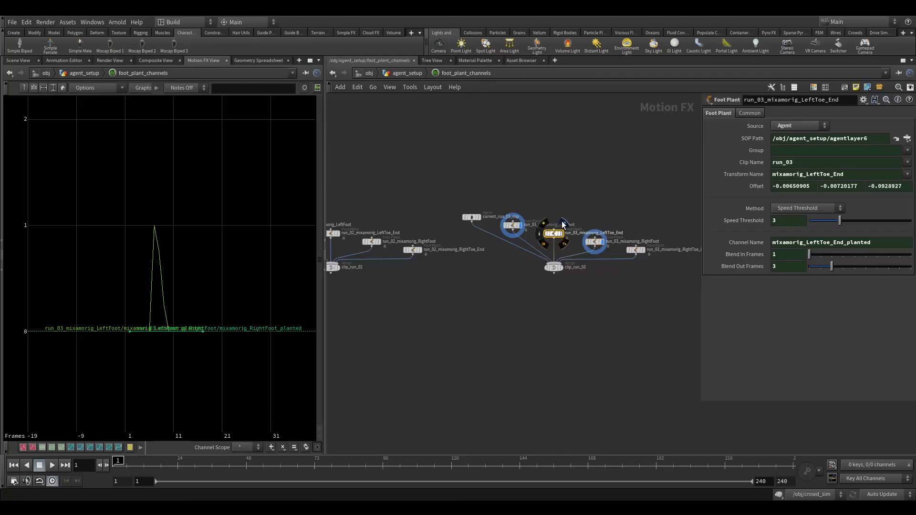
click(562, 225)
drag(583, 196, 570, 223)
click(521, 216)
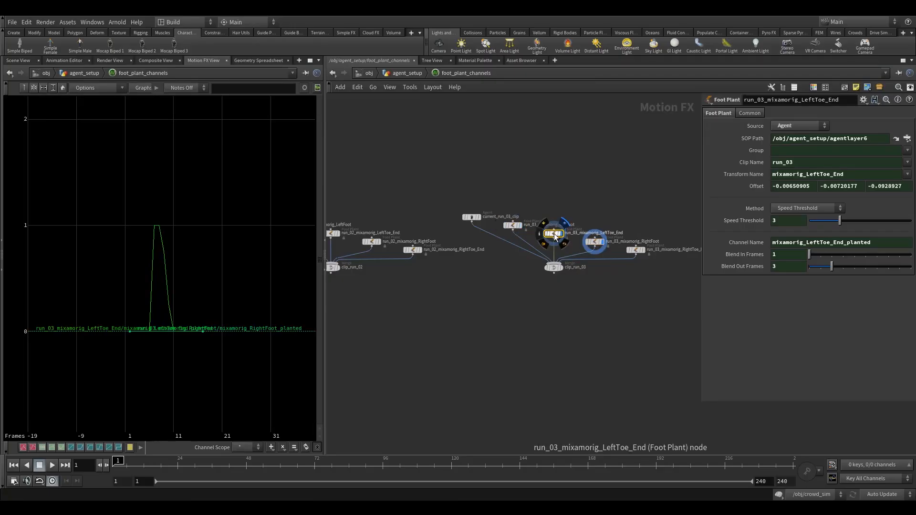
click(564, 225)
click(606, 232)
click(582, 196)
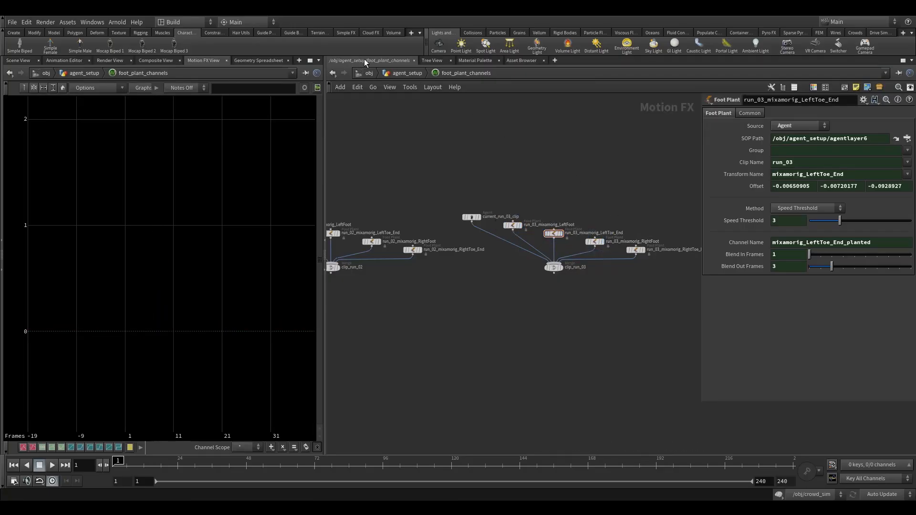
- Create a foot plant CHOP network for agentprep1 in agent_setup and place it to the left of agentprep1
click(407, 73)
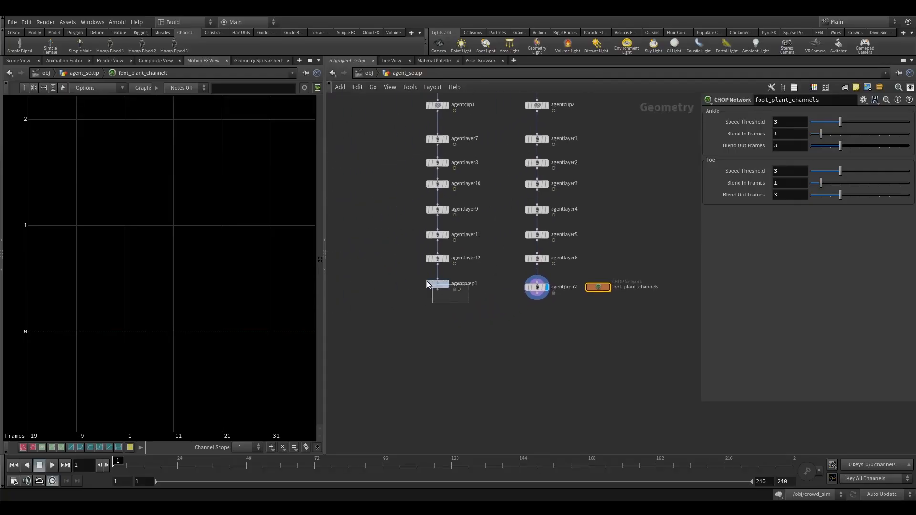
click(435, 284)
drag(435, 285, 435, 295)
click(749, 125)
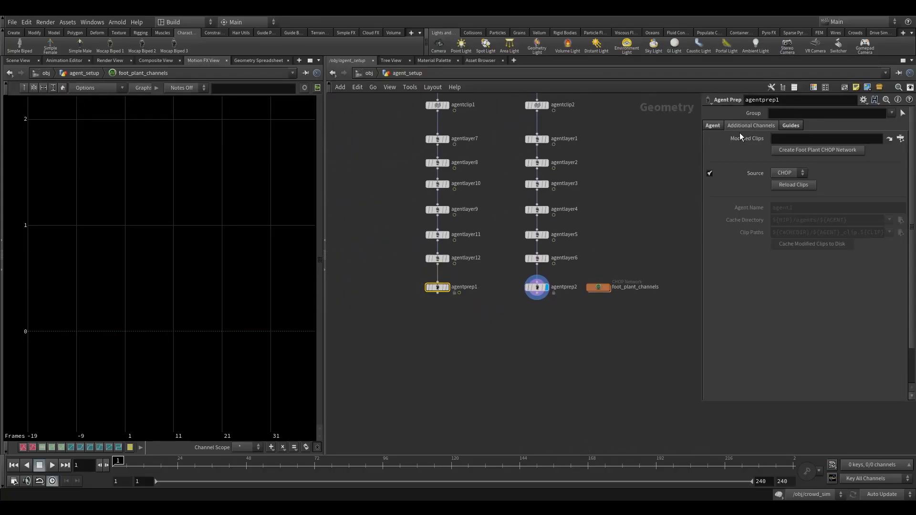
click(809, 149)
drag(439, 285, 380, 299)
middle_drag(376, 271, 507, 295)
drag(512, 330, 449, 294)
middle_drag(500, 325, 436, 310)
- Set the Toe speed threshold of foot_plant_channels1 to 3
click(400, 277)
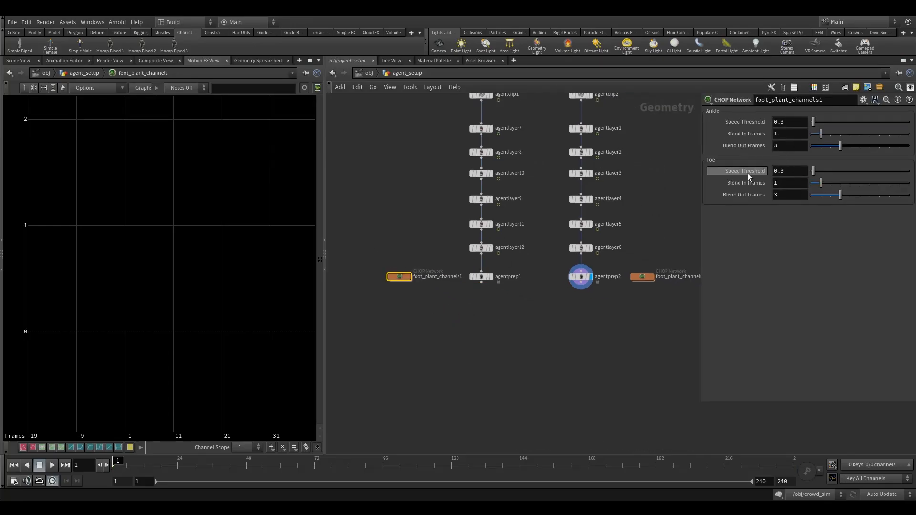
click(796, 174)
text(3)
key(Return)
middle_drag(430, 304, 406, 294)
- Compare the two foot plant networks' settings and set the Ankle speed threshold of foot_plant_channels1 to 3
click(642, 276)
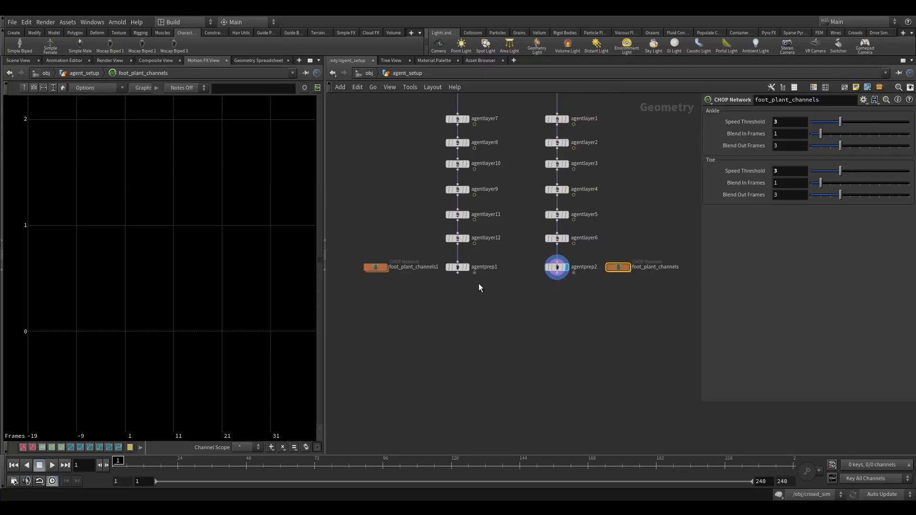
click(376, 267)
click(618, 267)
click(376, 268)
double_click(797, 122)
text(3)
key(Return)
- Review the speed threshold settings of the run_03 and run_02 foot plant nodes inside foot_plant_channels
drag(609, 252, 609, 251)
middle_drag(624, 224, 573, 221)
double_click(566, 266)
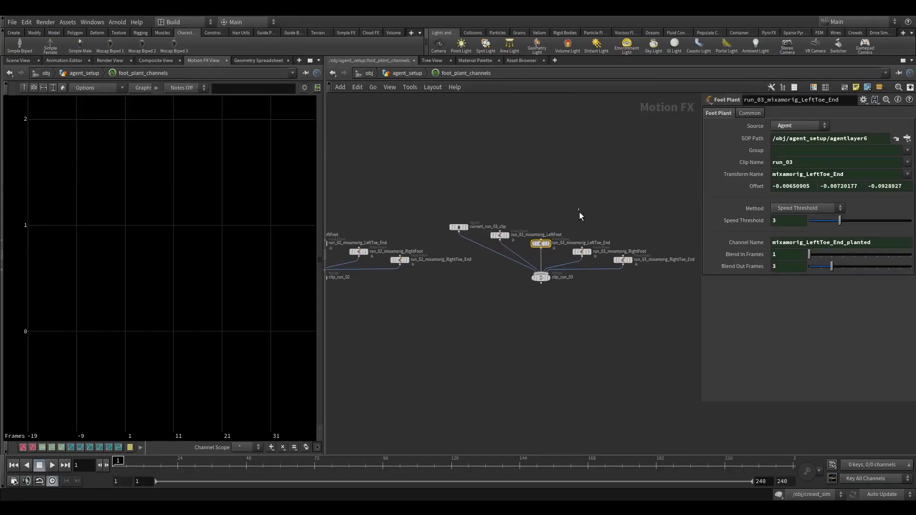
click(581, 251)
click(622, 260)
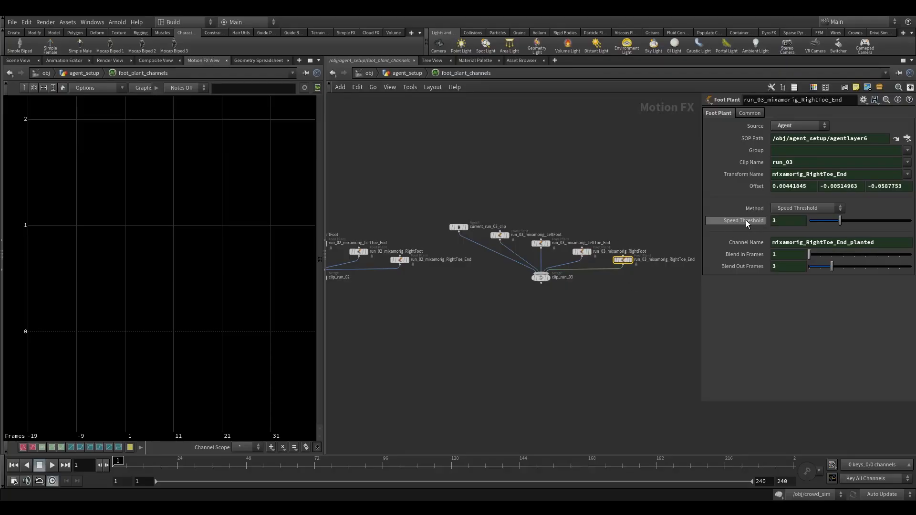
click(499, 235)
middle_drag(422, 170, 492, 203)
click(485, 258)
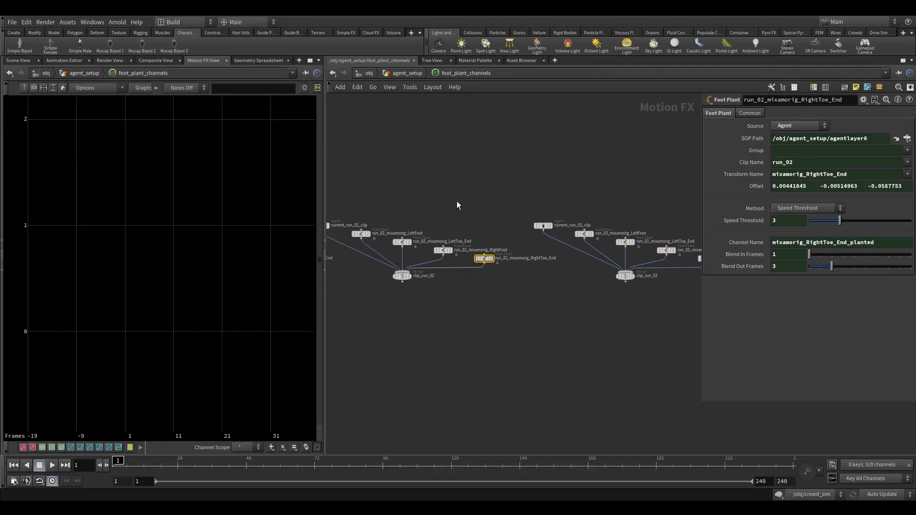
drag(440, 270, 441, 271)
drag(401, 193, 406, 255)
middle_drag(372, 194, 478, 211)
drag(459, 218, 469, 260)
drag(435, 207, 450, 256)
- Inspect the planted curve of run_01_mixamorig_LeftFoot inside foot_plant_channels1 and turn its display off again
click(407, 74)
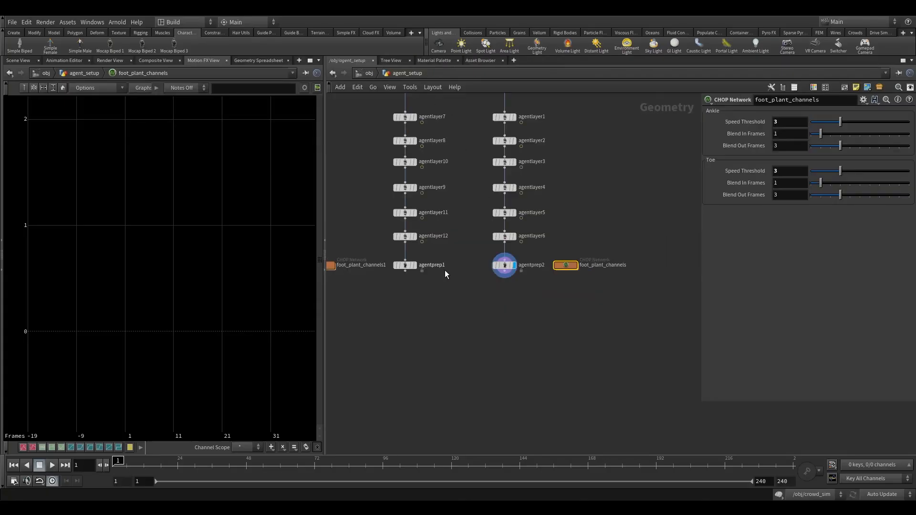
click(420, 282)
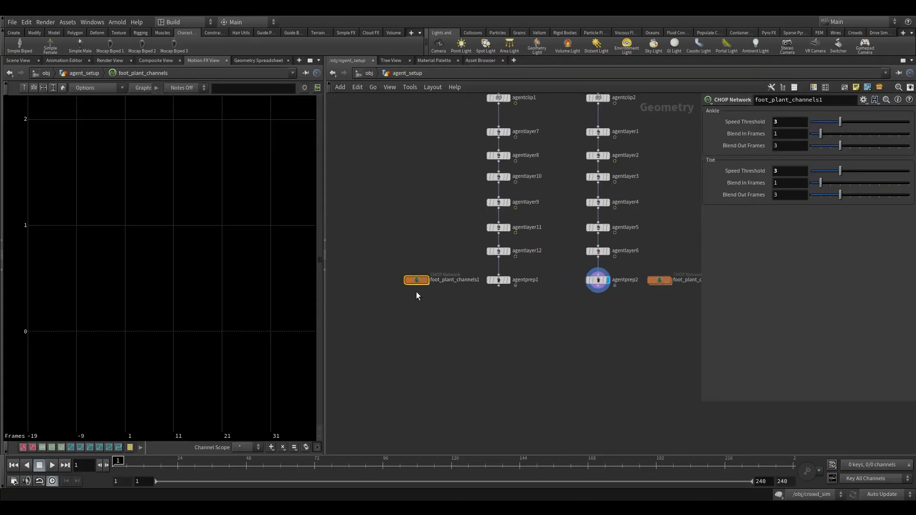
double_click(416, 281)
drag(375, 229, 398, 264)
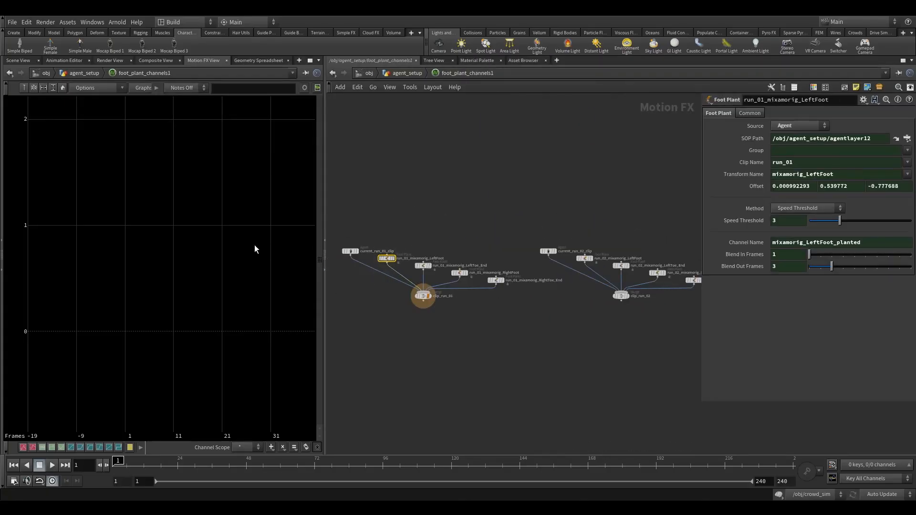
click(401, 249)
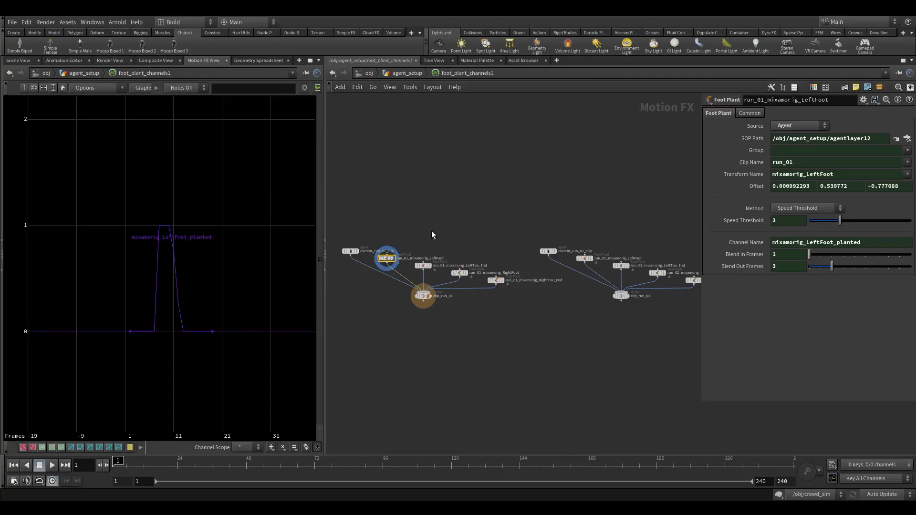
click(400, 250)
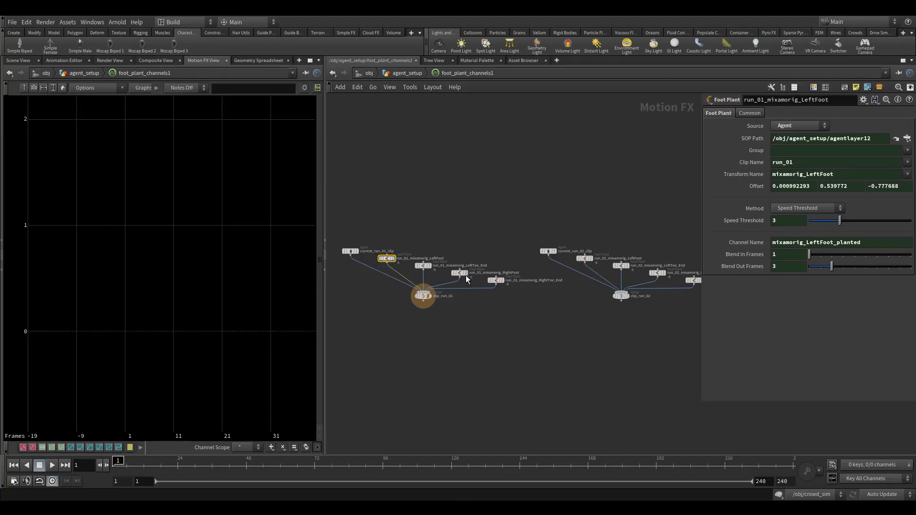
- Inspect the planted curves of run_01 RightFoot, run_01 RightToe_End and run_02 LeftFoot in turn, switching each display off again
click(470, 262)
click(462, 273)
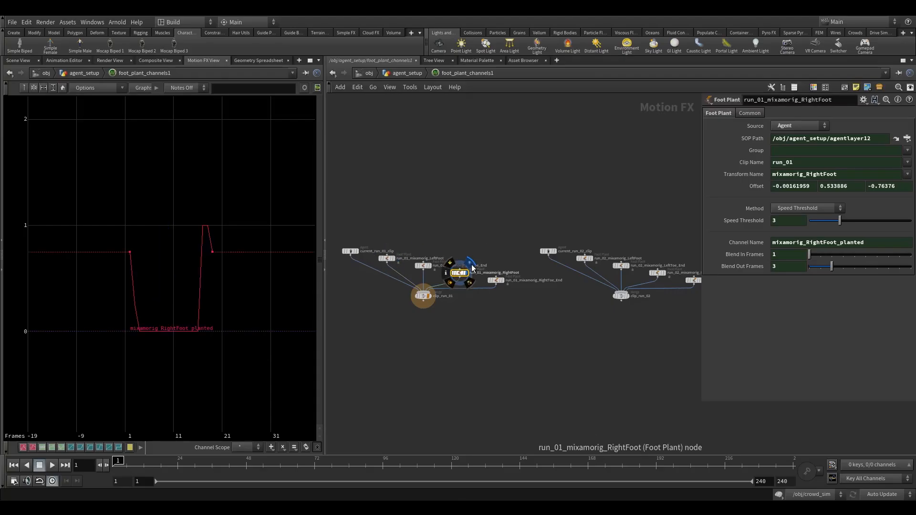
click(470, 262)
click(507, 269)
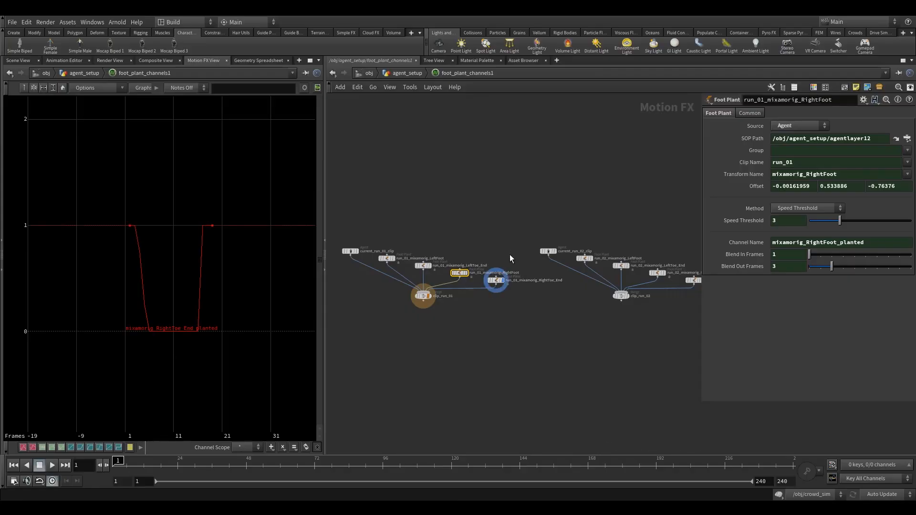
click(496, 280)
click(507, 270)
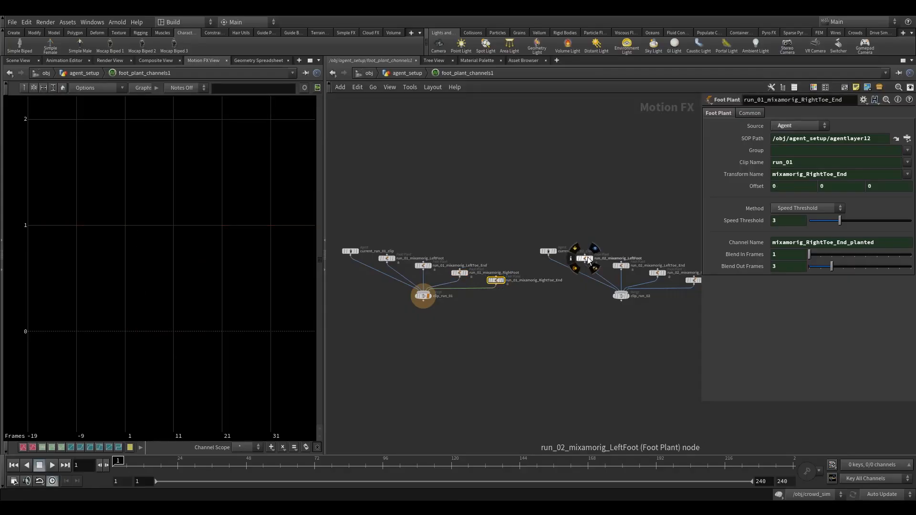
click(595, 248)
click(594, 248)
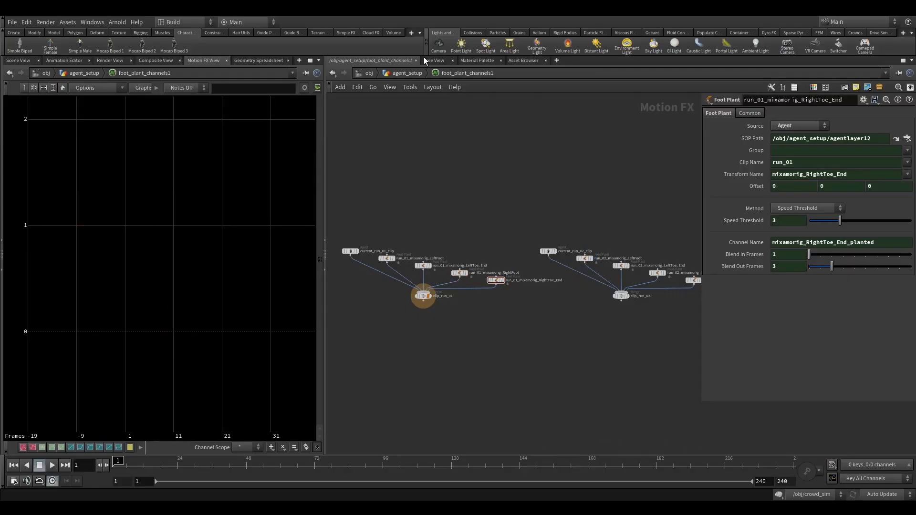
- Return to the agent_setup network and show agentprep1 in the 3D scene view
click(412, 73)
middle_drag(423, 196, 389, 246)
scroll(403, 265, down, 2)
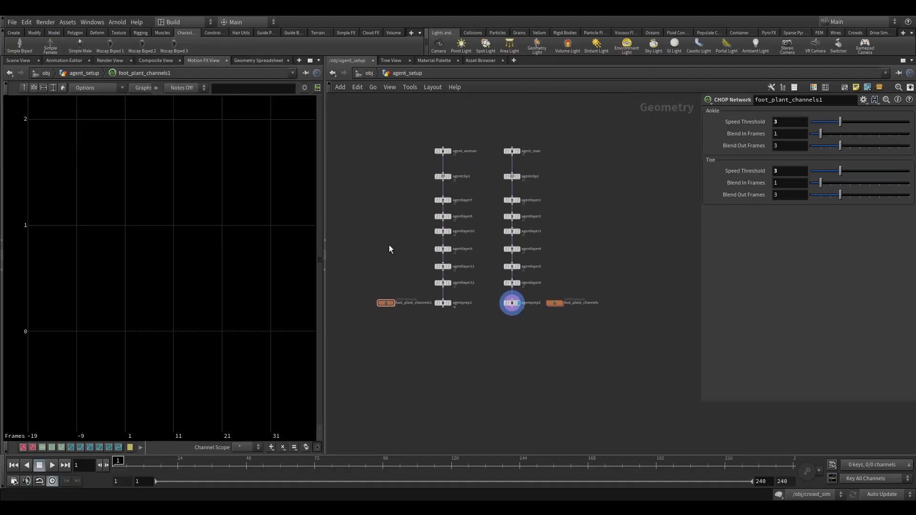
click(443, 303)
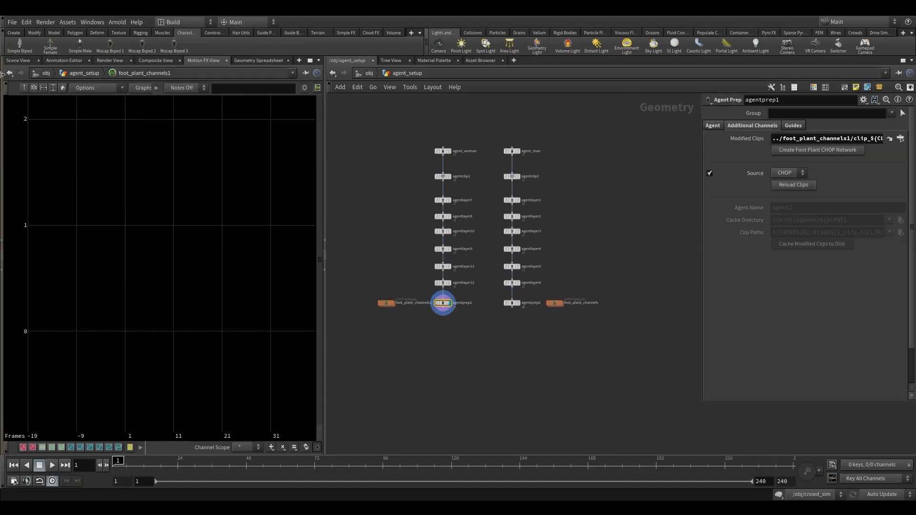
click(20, 61)
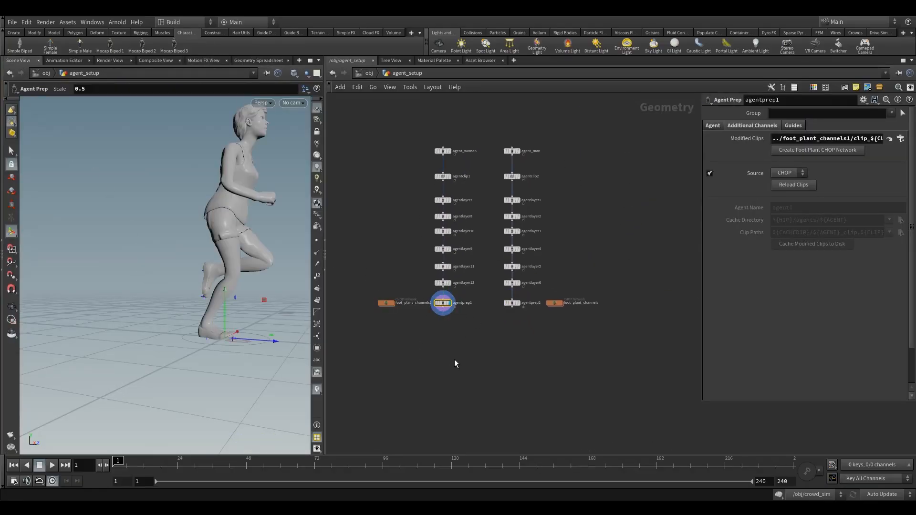
- Add an Agent Terrain Adaptation node below agentprep1 and wire agentprep1 into its first input
scroll(504, 325, up, 4)
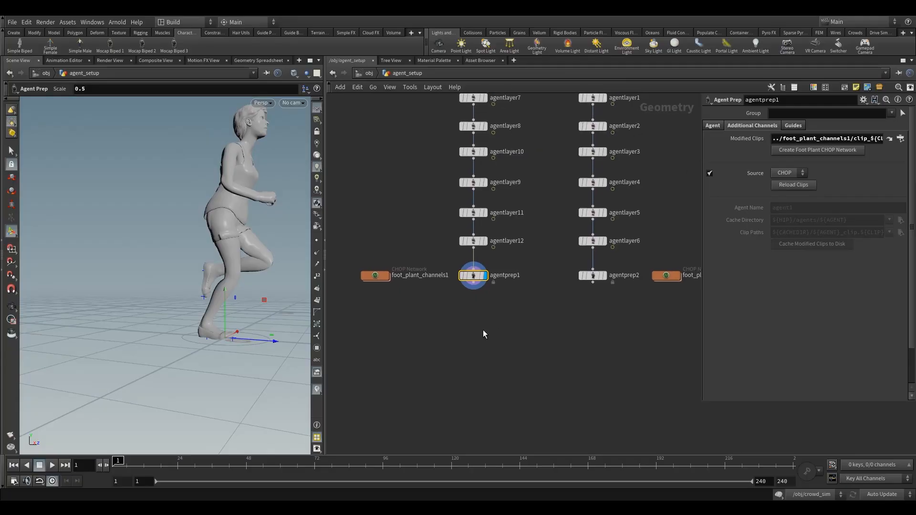
key(Tab)
text(a)
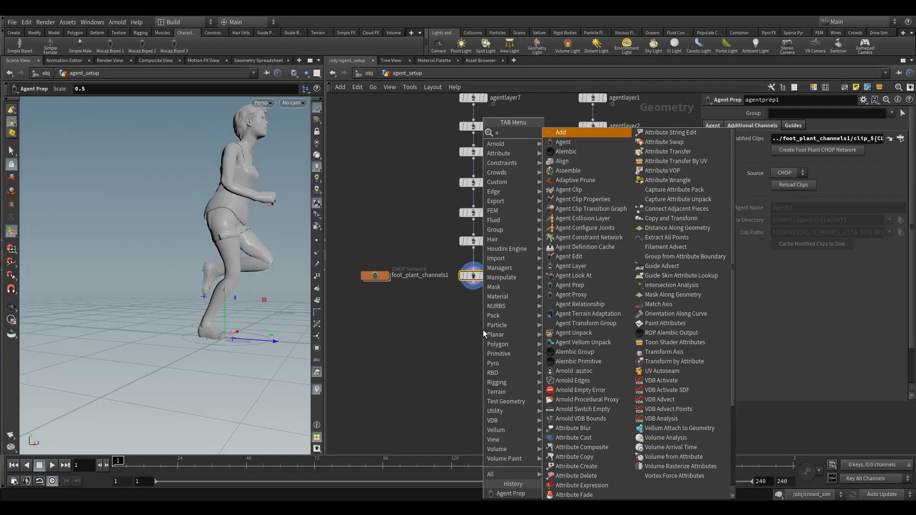
text(gent)
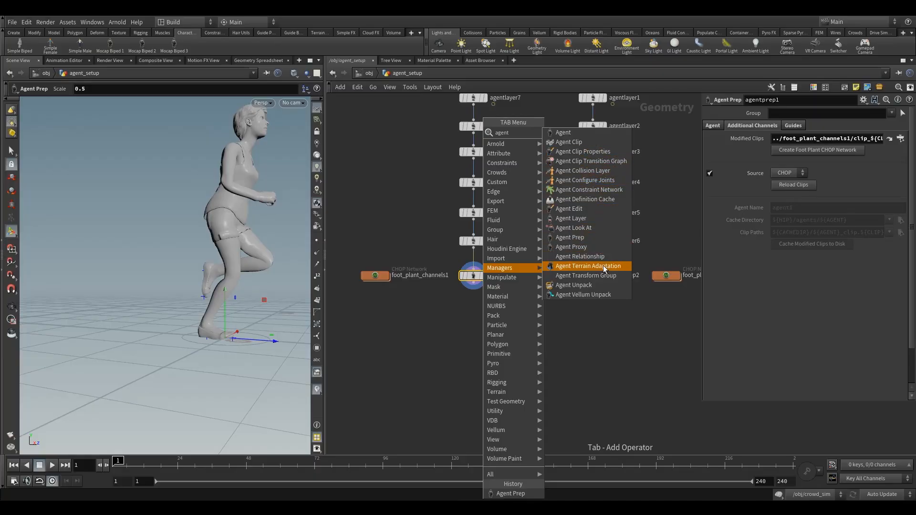
click(588, 271)
click(472, 332)
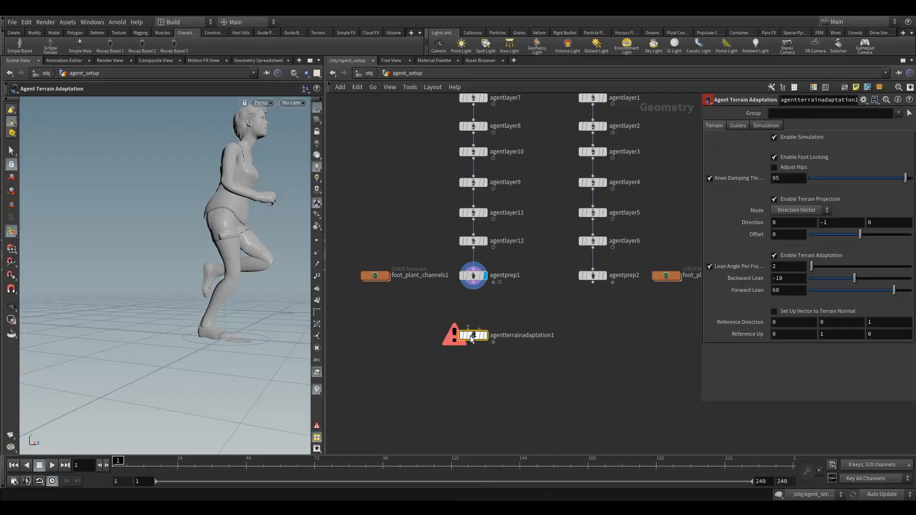
click(468, 329)
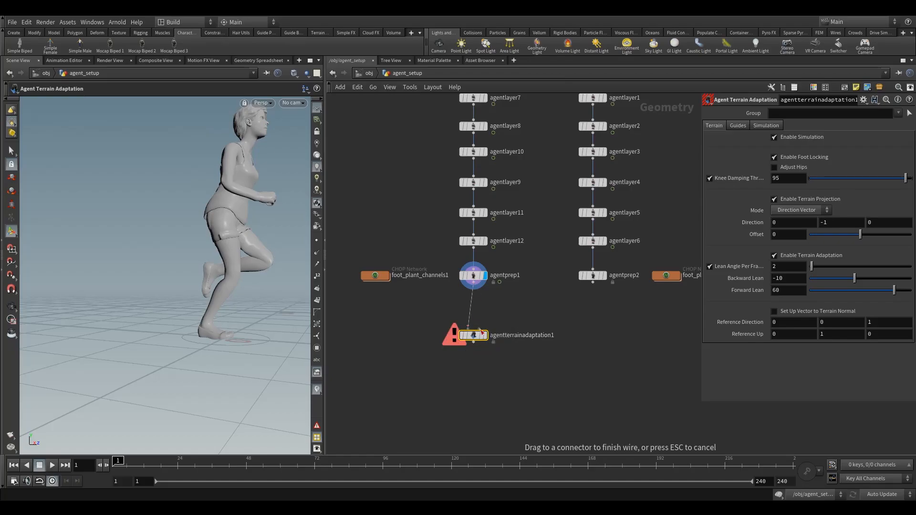
click(477, 338)
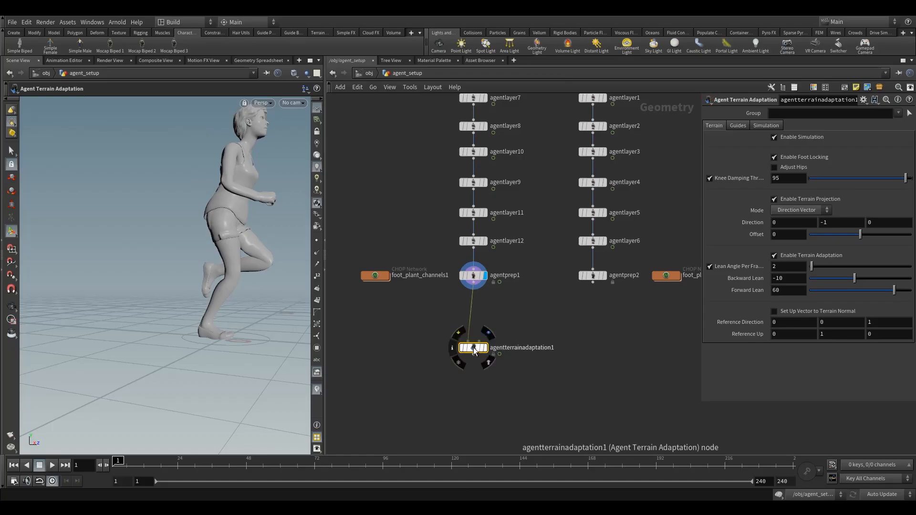
drag(475, 344, 474, 363)
- Add a Grid node, wire it into the terrain input of agentterrainadaptation1, and display agentterrainadaptation1
key(Tab)
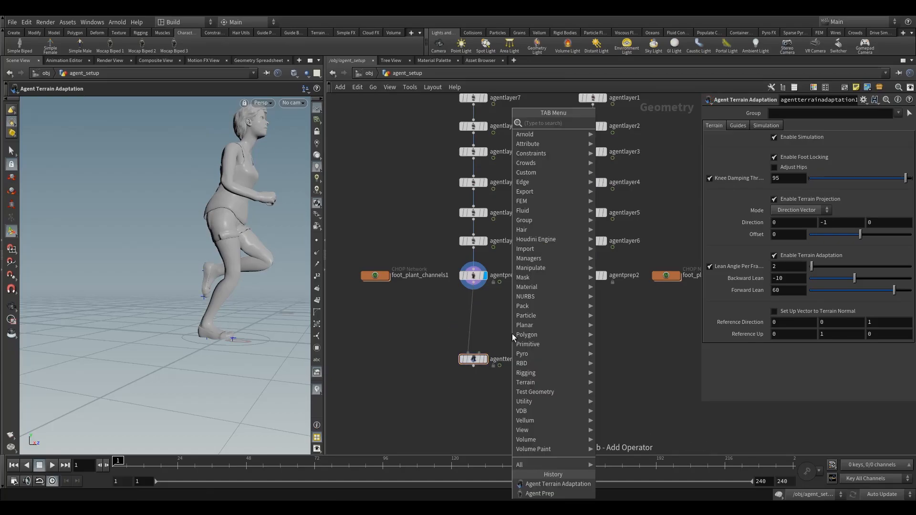
mouse_move(512, 333)
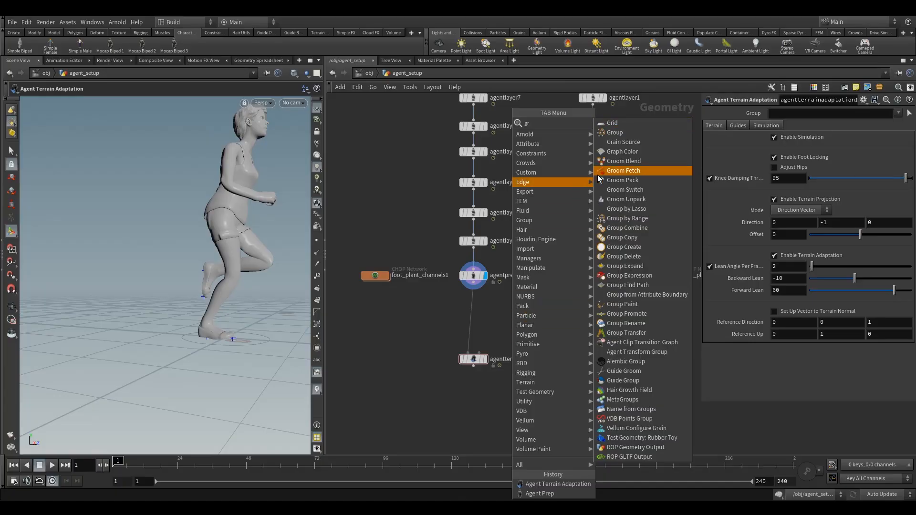
click(600, 171)
click(532, 298)
click(531, 309)
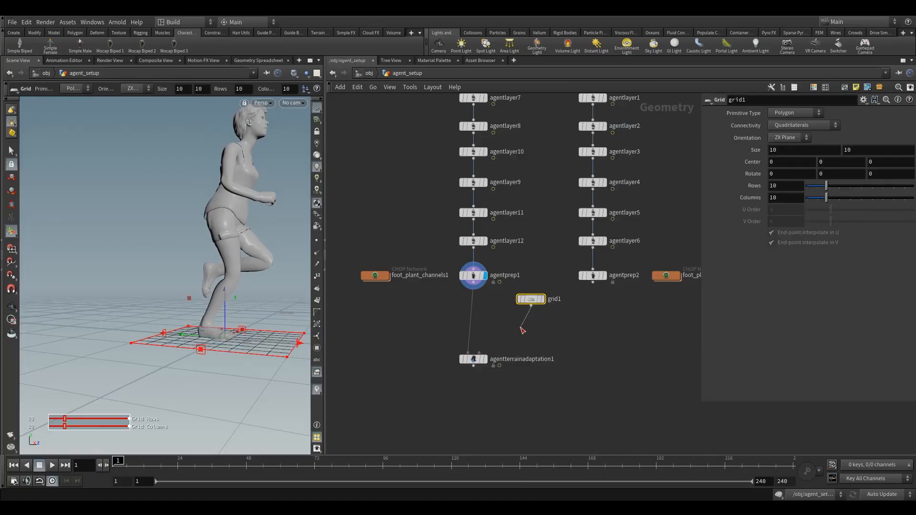
click(480, 352)
click(475, 359)
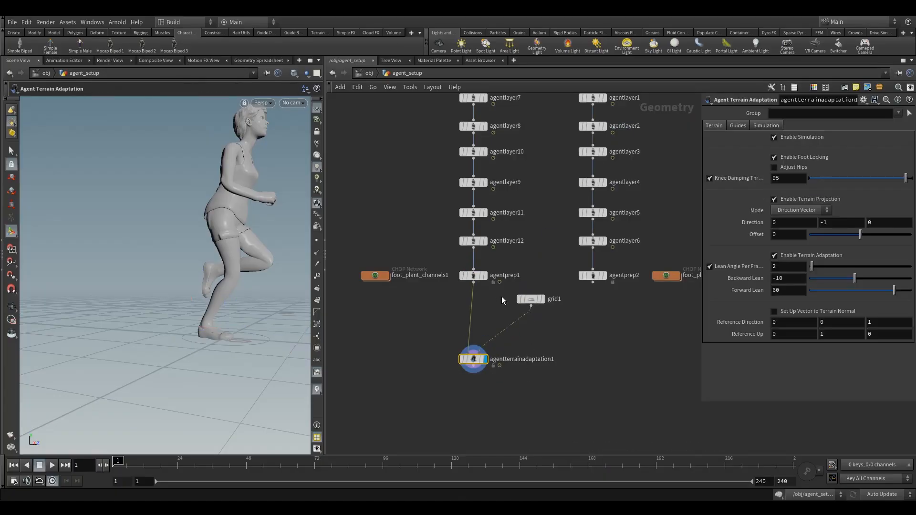
- Set the grid's size to 20 by 20 and raise the grid above the ground
middle_drag(755, 151, 801, 137)
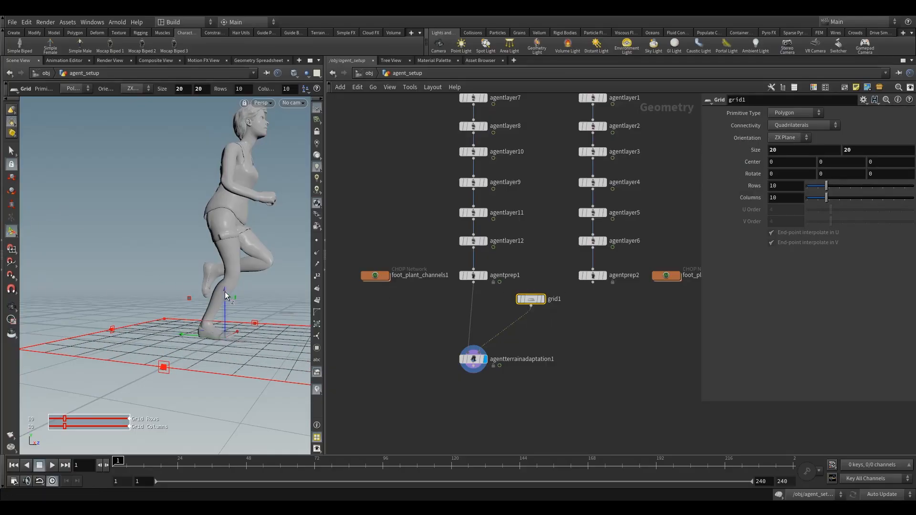
drag(225, 294, 229, 268)
- Set the terrain projection mode of agentterrainadaptation1 to Up Attribute
click(473, 360)
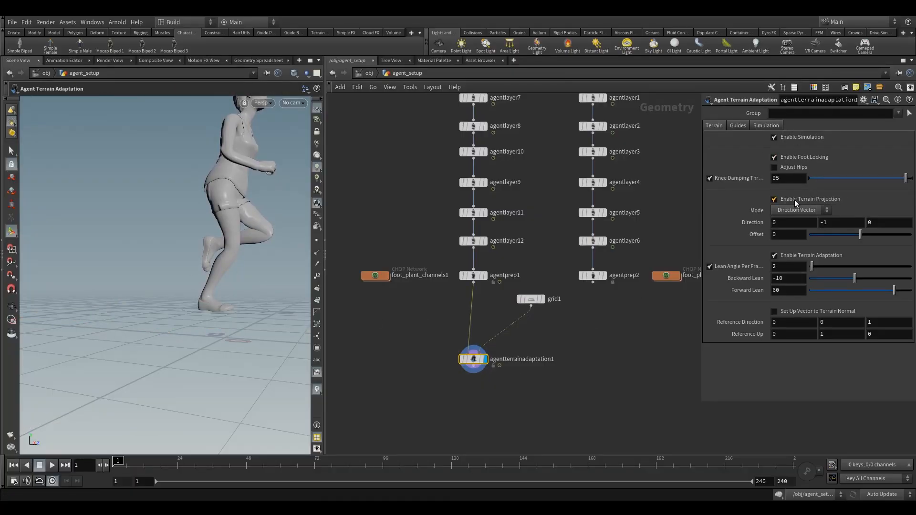
click(790, 212)
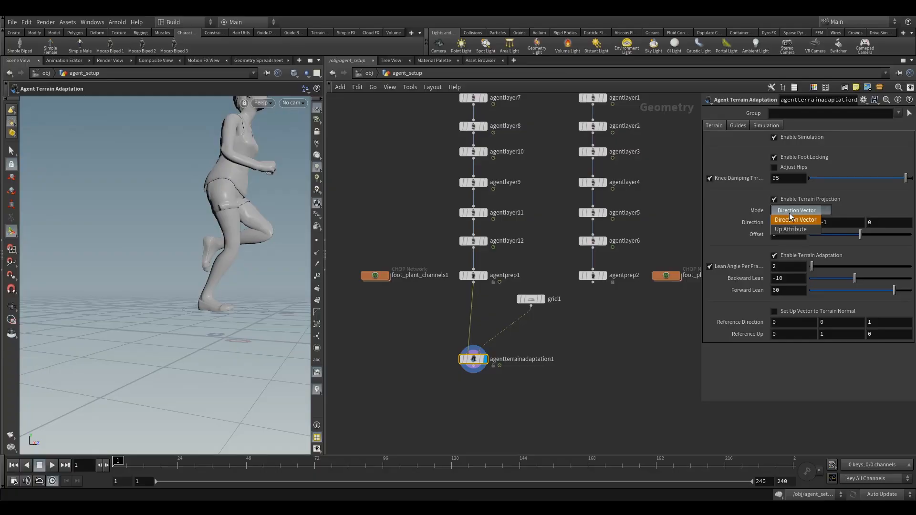
click(789, 230)
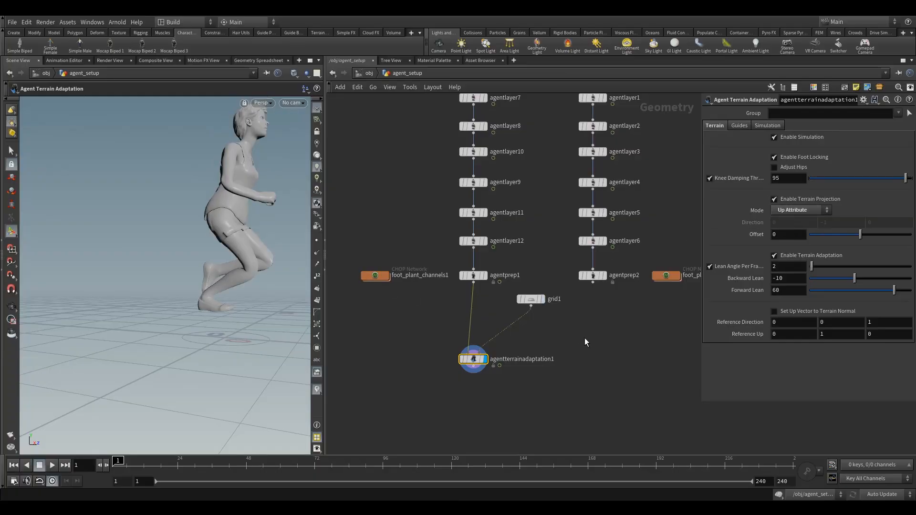
- Raise grid1 along Y until its centre height is about 1.47
click(526, 298)
mouse_move(225, 271)
mouse_down()
mouse_move(217, 289)
mouse_move(216, 240)
mouse_move(205, 305)
mouse_move(210, 265)
mouse_up()
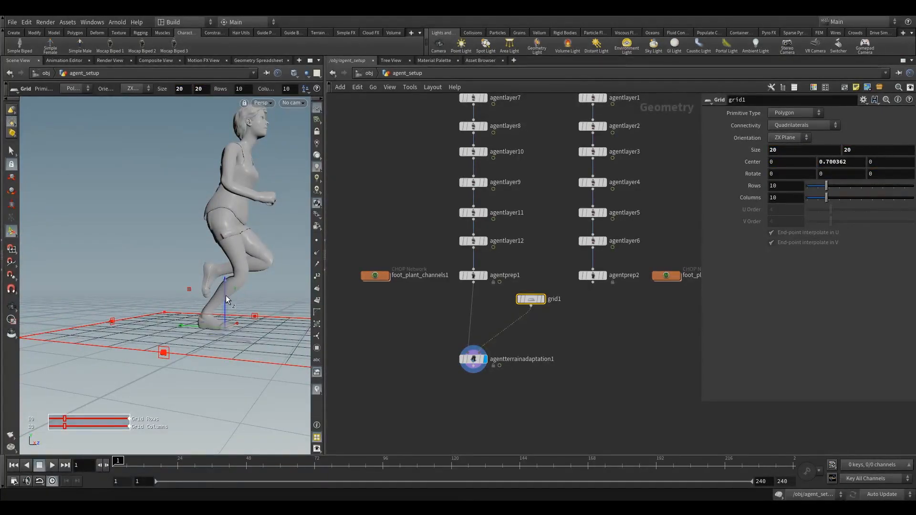
drag(225, 295, 213, 281)
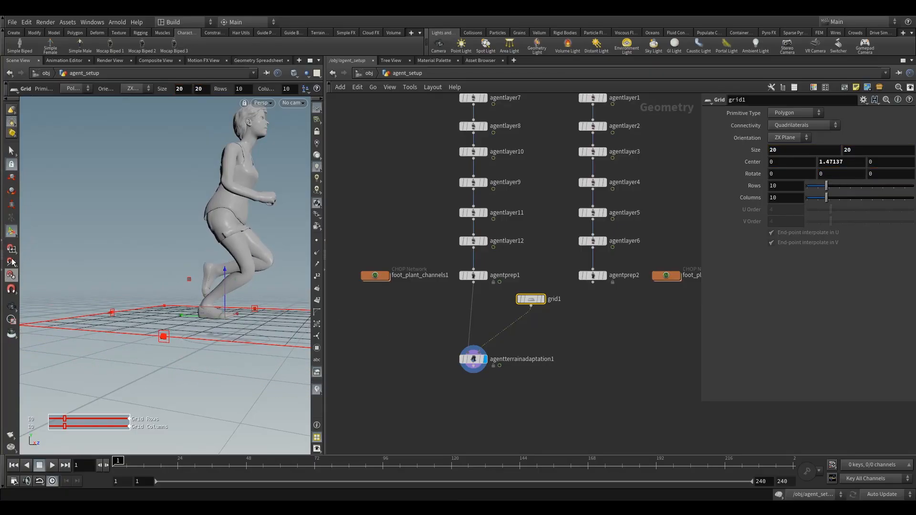
- Tilt grid1 about its X axis by about -6.8 degrees to form a slope under the agent
key(r)
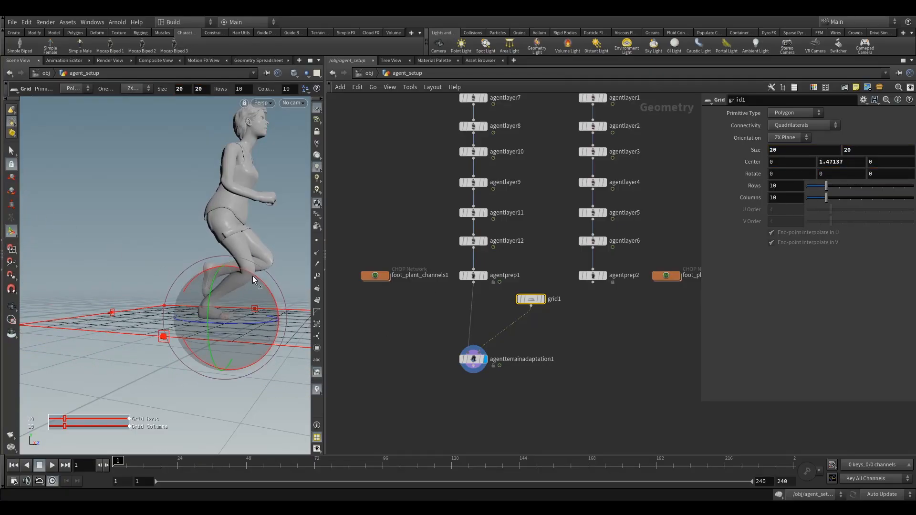
drag(253, 276, 243, 293)
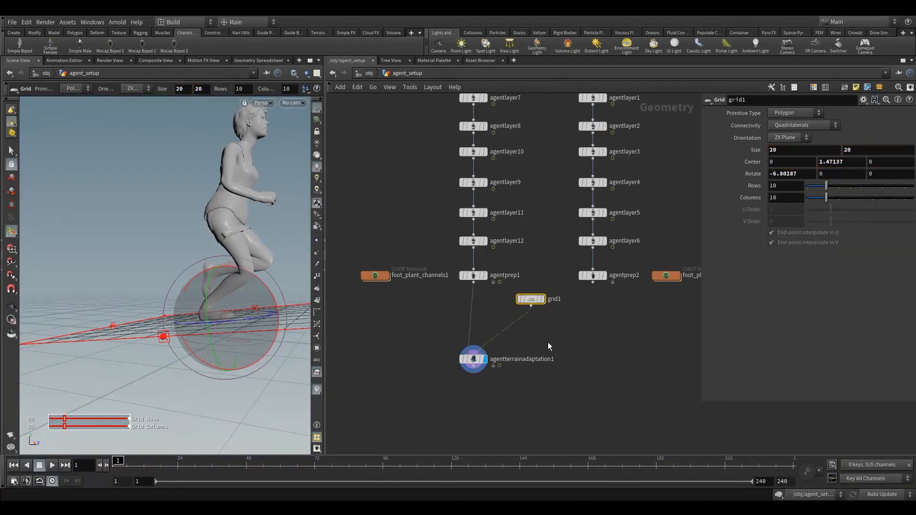
key(Escape)
drag(183, 274, 201, 332)
key(Return)
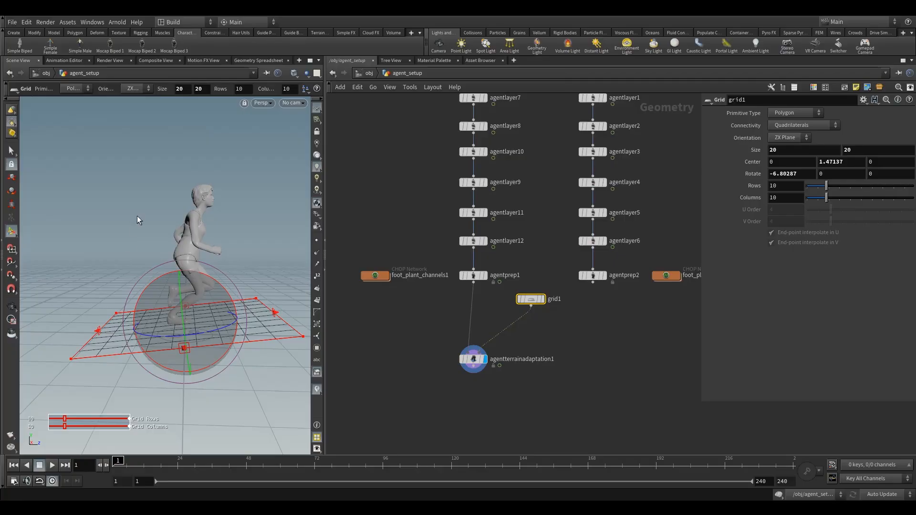
- Review the limb settings of agentprep1, the terrain settings of agentterrainadaptation1, and the tilted grid1
click(477, 276)
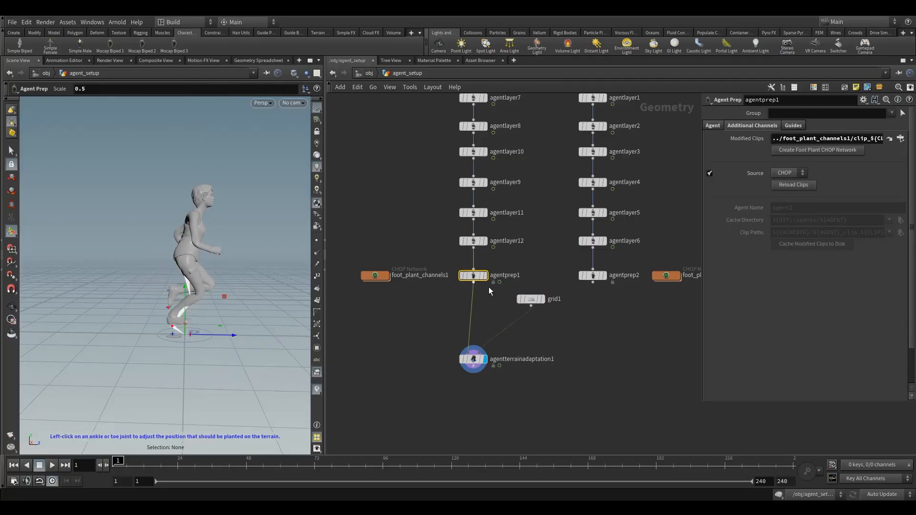
click(464, 358)
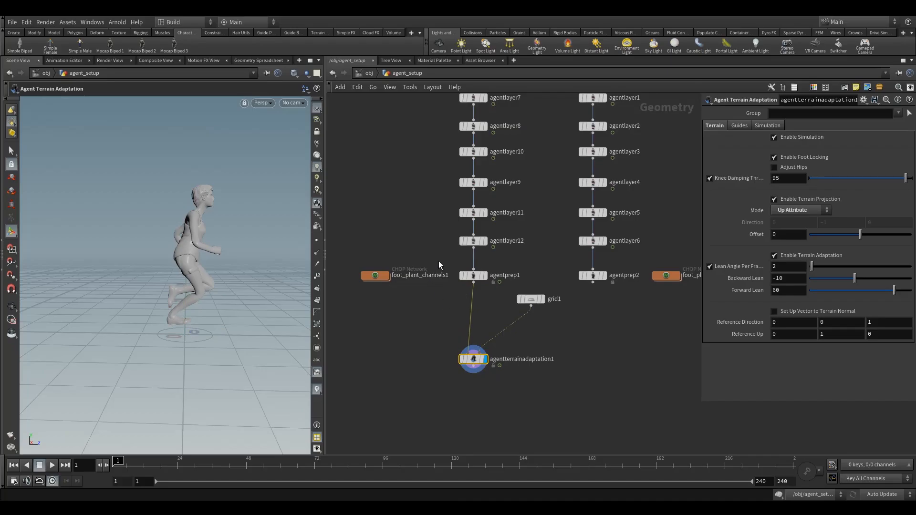
click(473, 275)
click(719, 128)
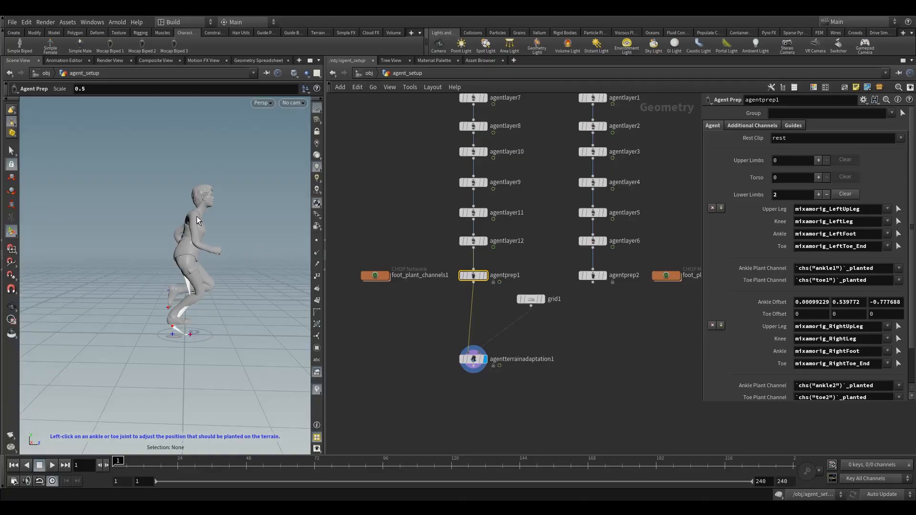
click(473, 361)
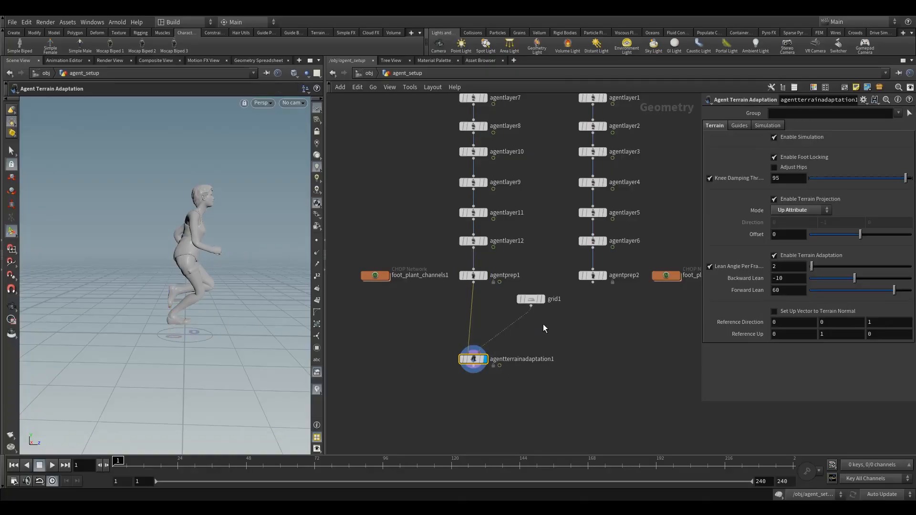
click(531, 300)
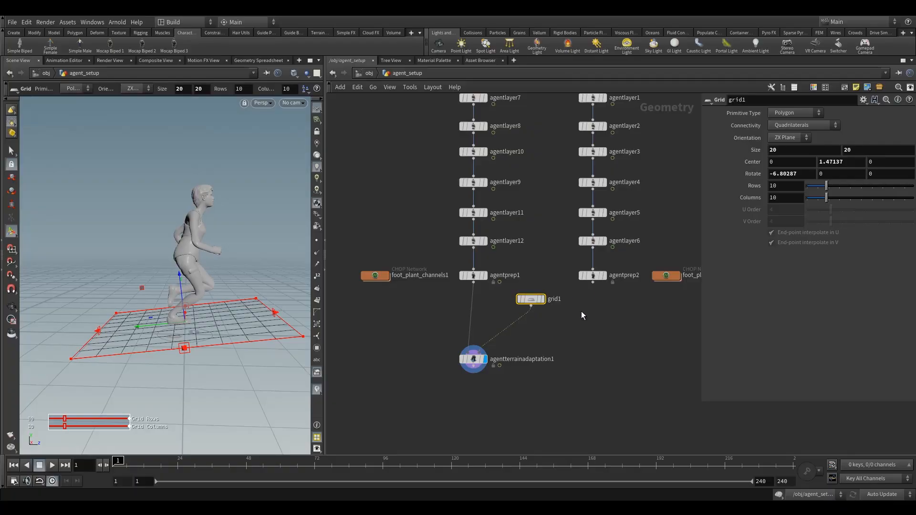
click(474, 359)
- Select agentprep1 and examine the agent's pose and its ankle and toe plant markers from several angles
click(473, 276)
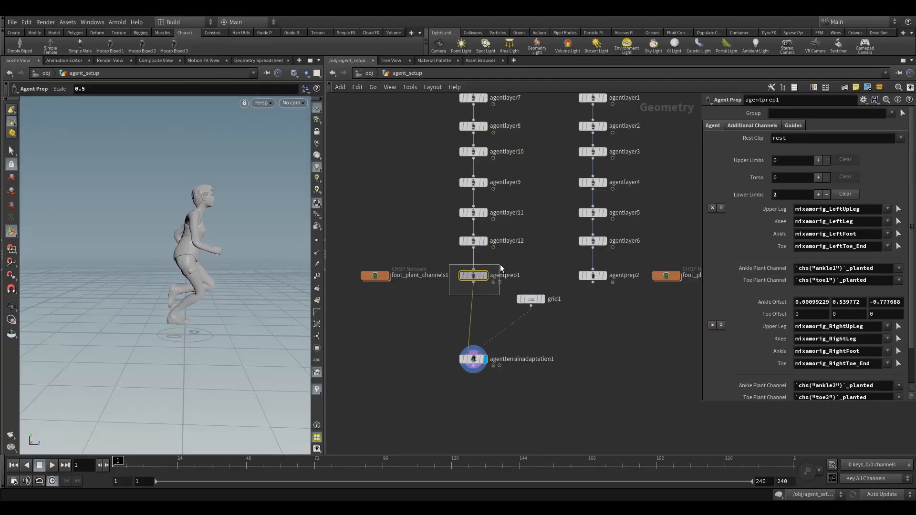
mouse_move(754, 161)
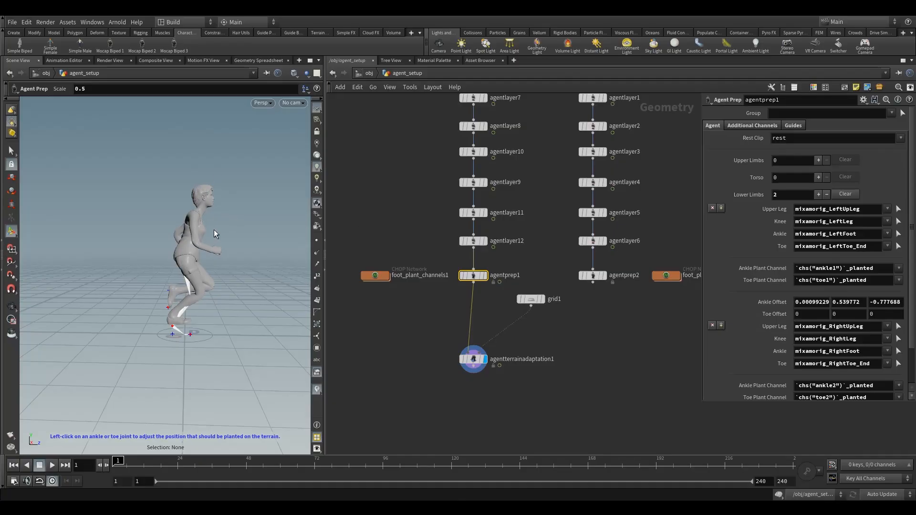
alt+drag(239, 226, 176, 231)
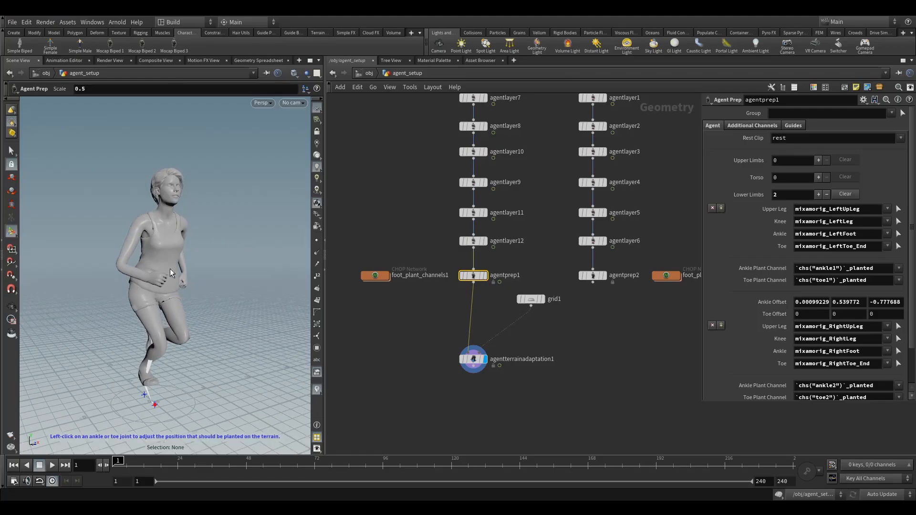
scroll(170, 269, down, 5)
alt+drag(170, 268, 206, 332)
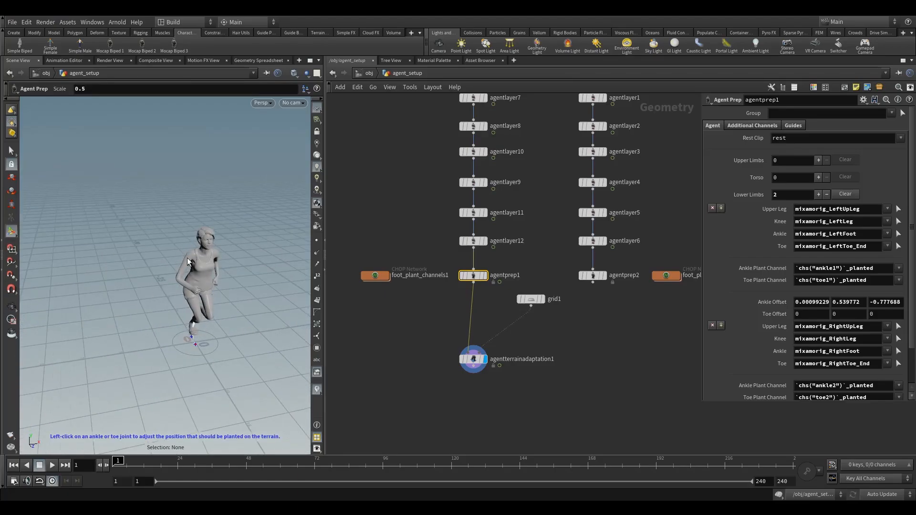
alt+drag(208, 257, 210, 245)
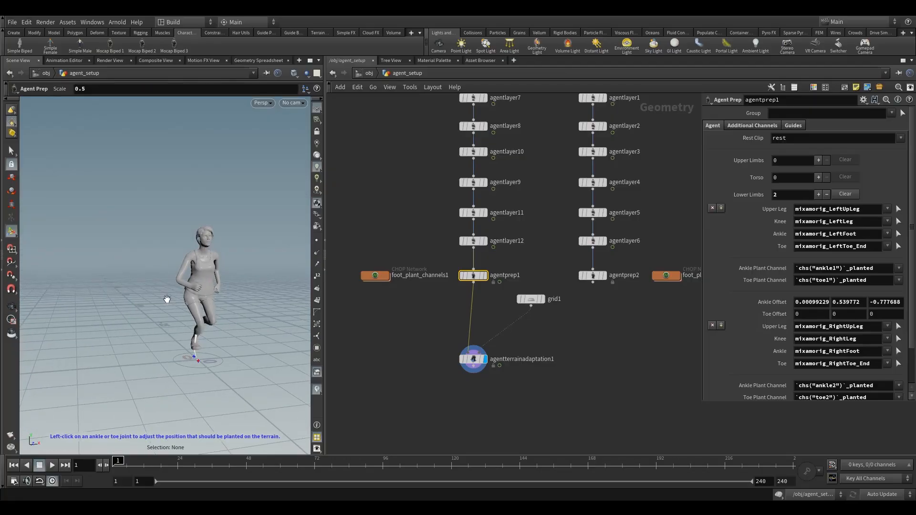
alt+drag(168, 300, 178, 306)
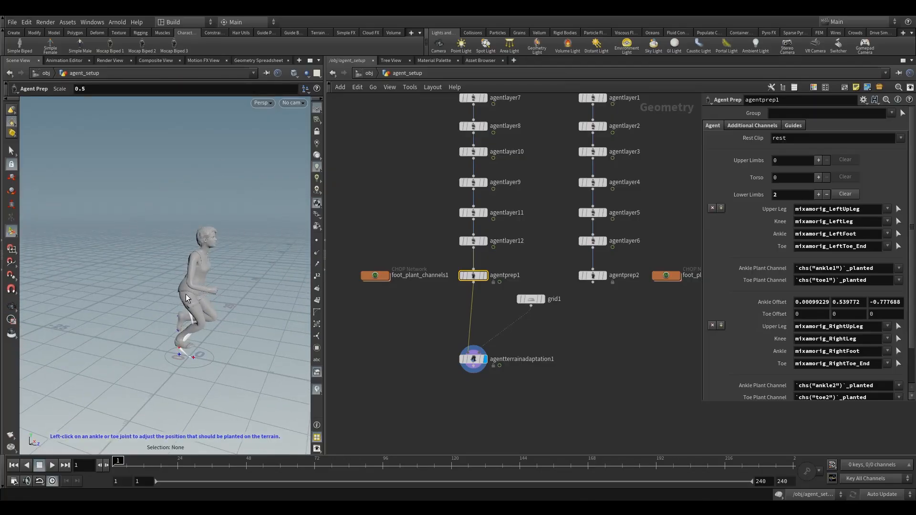
alt+drag(205, 354, 159, 328)
key(Return)
- Switch the displayed node from agentterrainadaptation1 to agentprep1 to compare the agent without terrain adaptation
drag(486, 381, 487, 383)
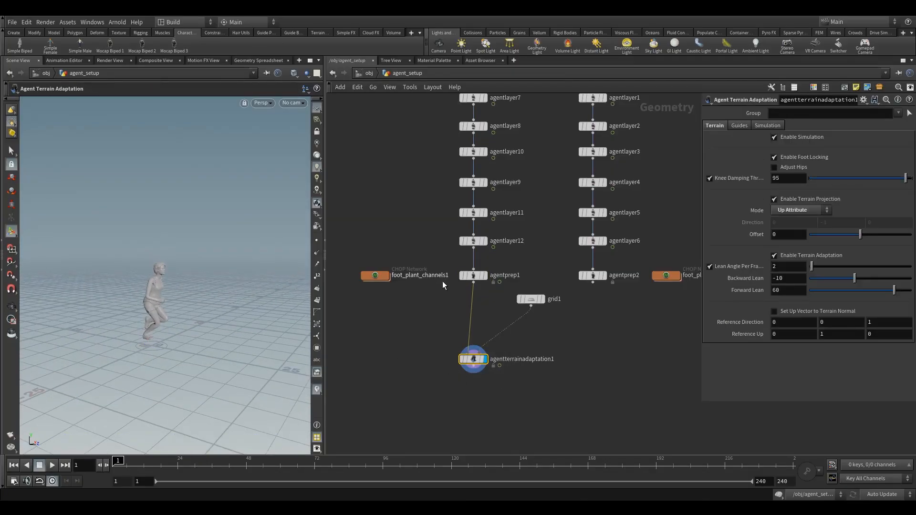
drag(452, 266, 481, 282)
click(493, 261)
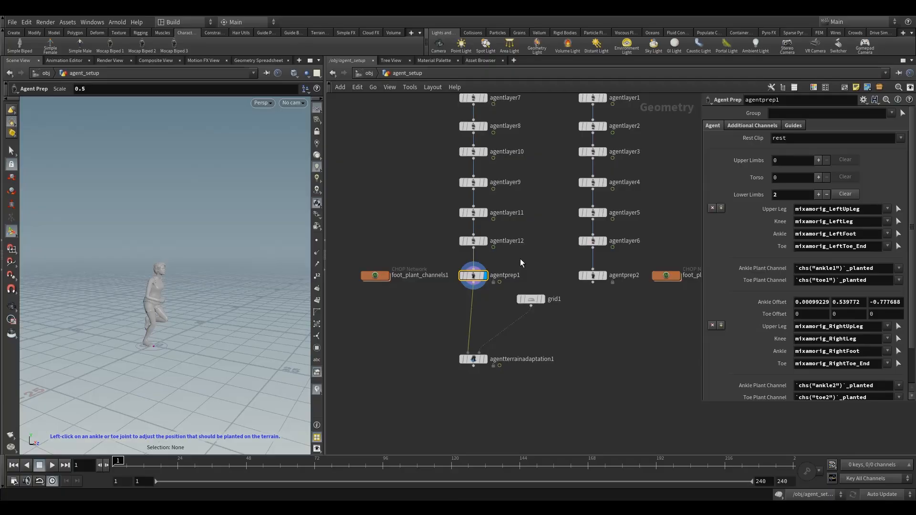